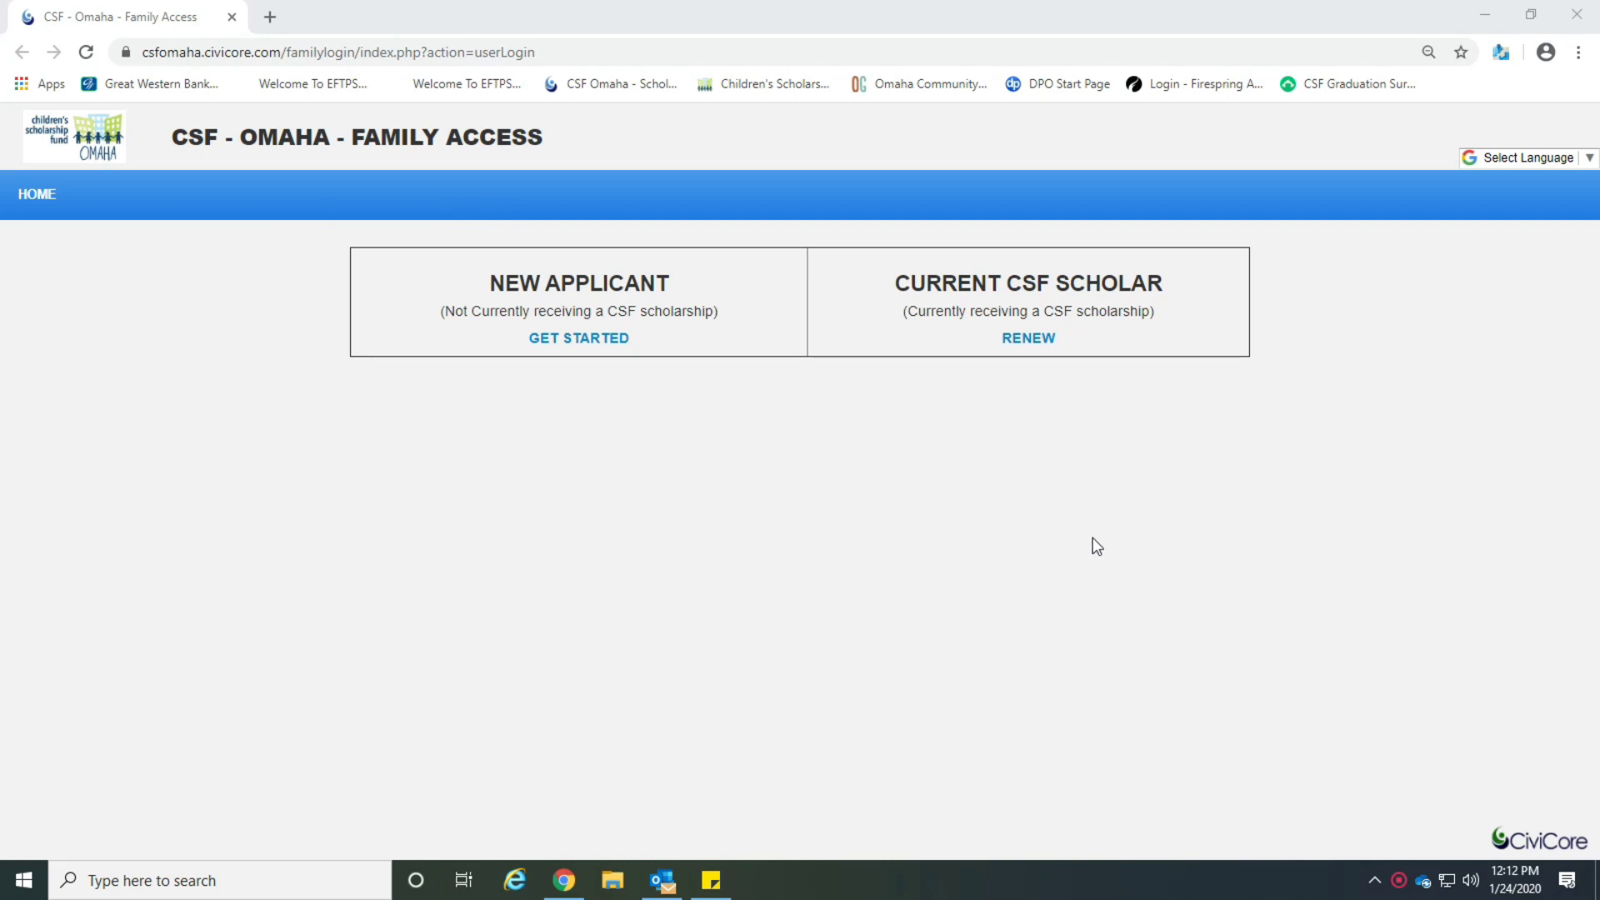
Open the Current CSF Scholar renewal login and clear the autofilled email and password.
left_click(1030, 338)
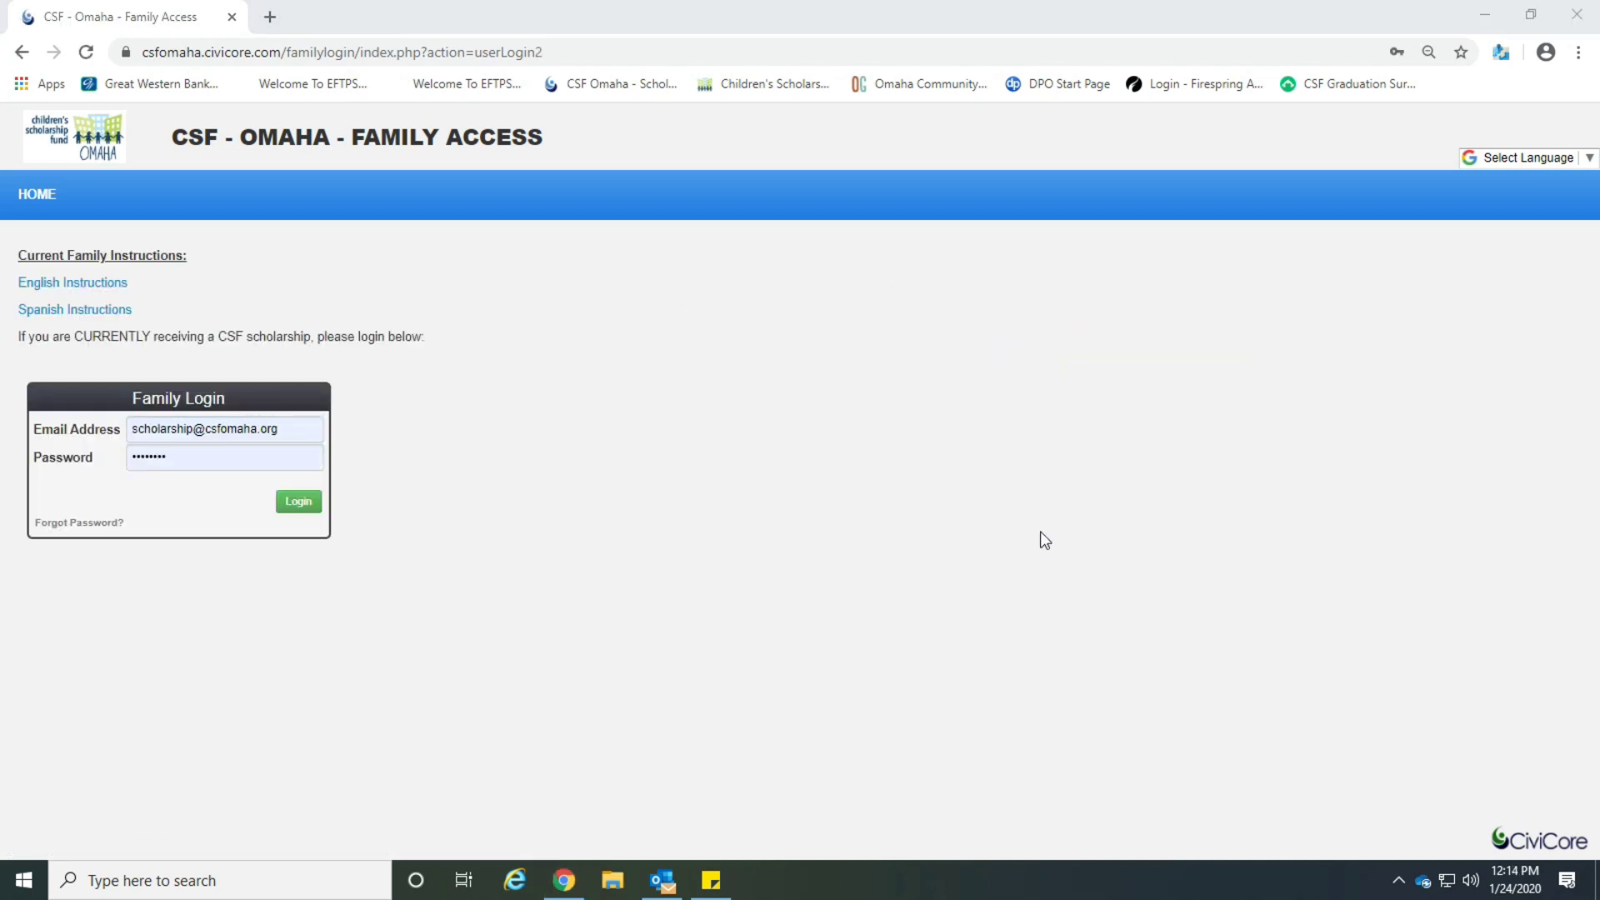
left_click(294, 427)
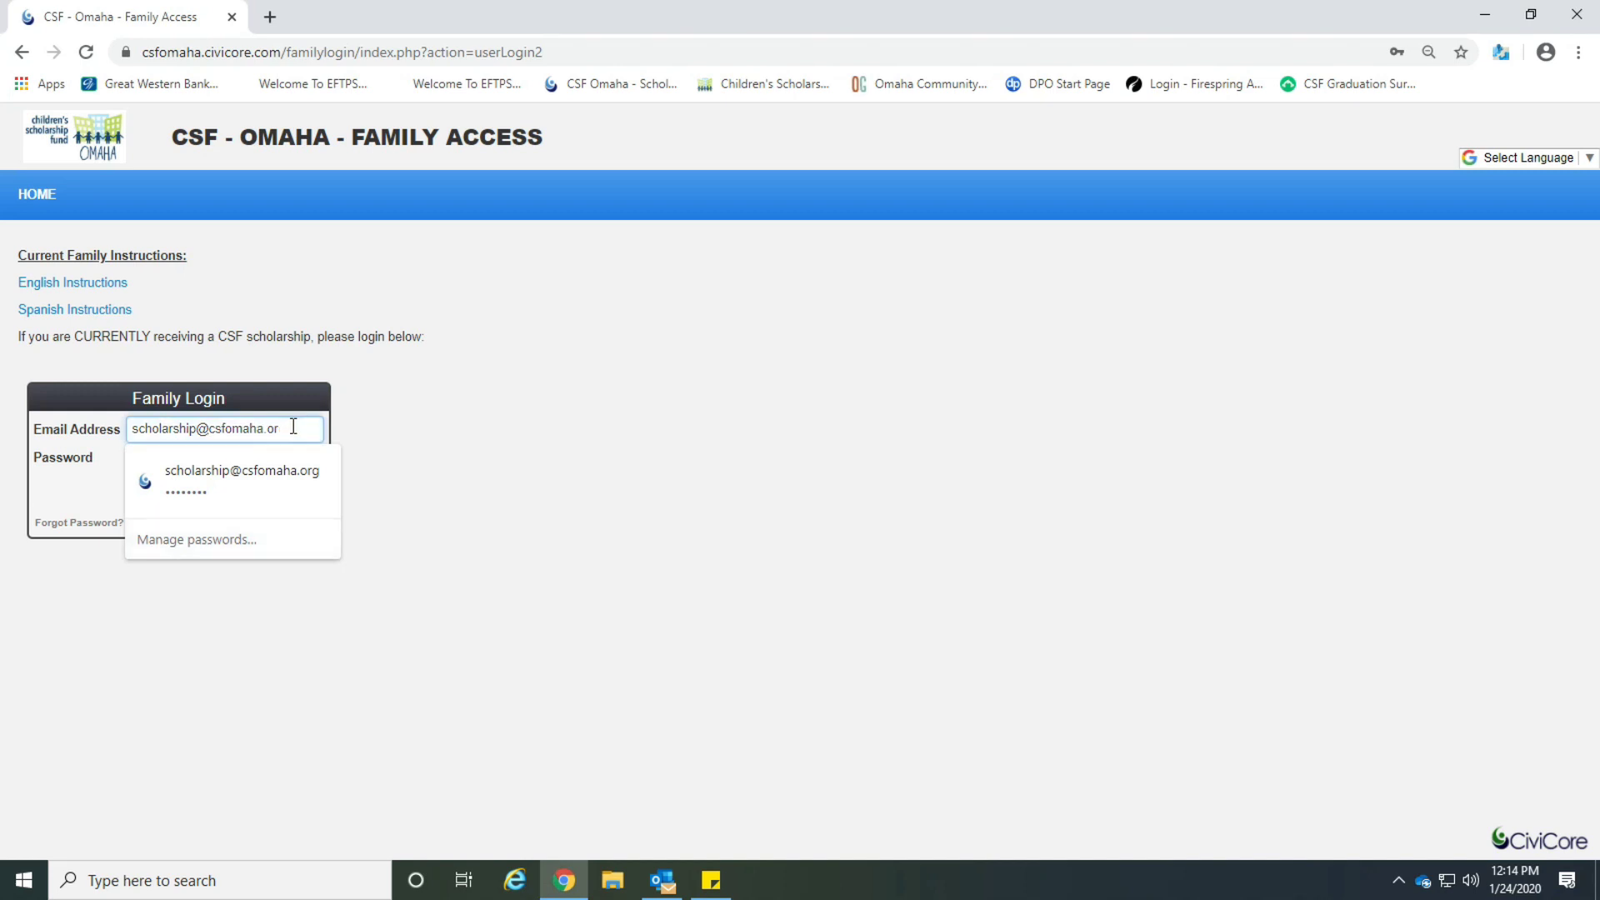
key("BackSpace")
key("BackSpace")
key("BackSpace")
key("BackSpace")
key("BackSpace")
key("BackSpace")
key("BackSpace")
key("BackSpace")
key("BackSpace")
key("BackSpace")
key("BackSpace")
key("BackSpace")
key("BackSpace")
key("BackSpace")
key("BackSpace")
key("BackSpace")
key("BackSpace")
key("BackSpace")
key("BackSpace")
key("BackSpace")
left_click(268, 457)
key("BackSpace")
key("BackSpace")
key("BackSpace")
key("BackSpace")
key("BackSpace")
key("BackSpace")
key("BackSpace")
key("BackSpace")
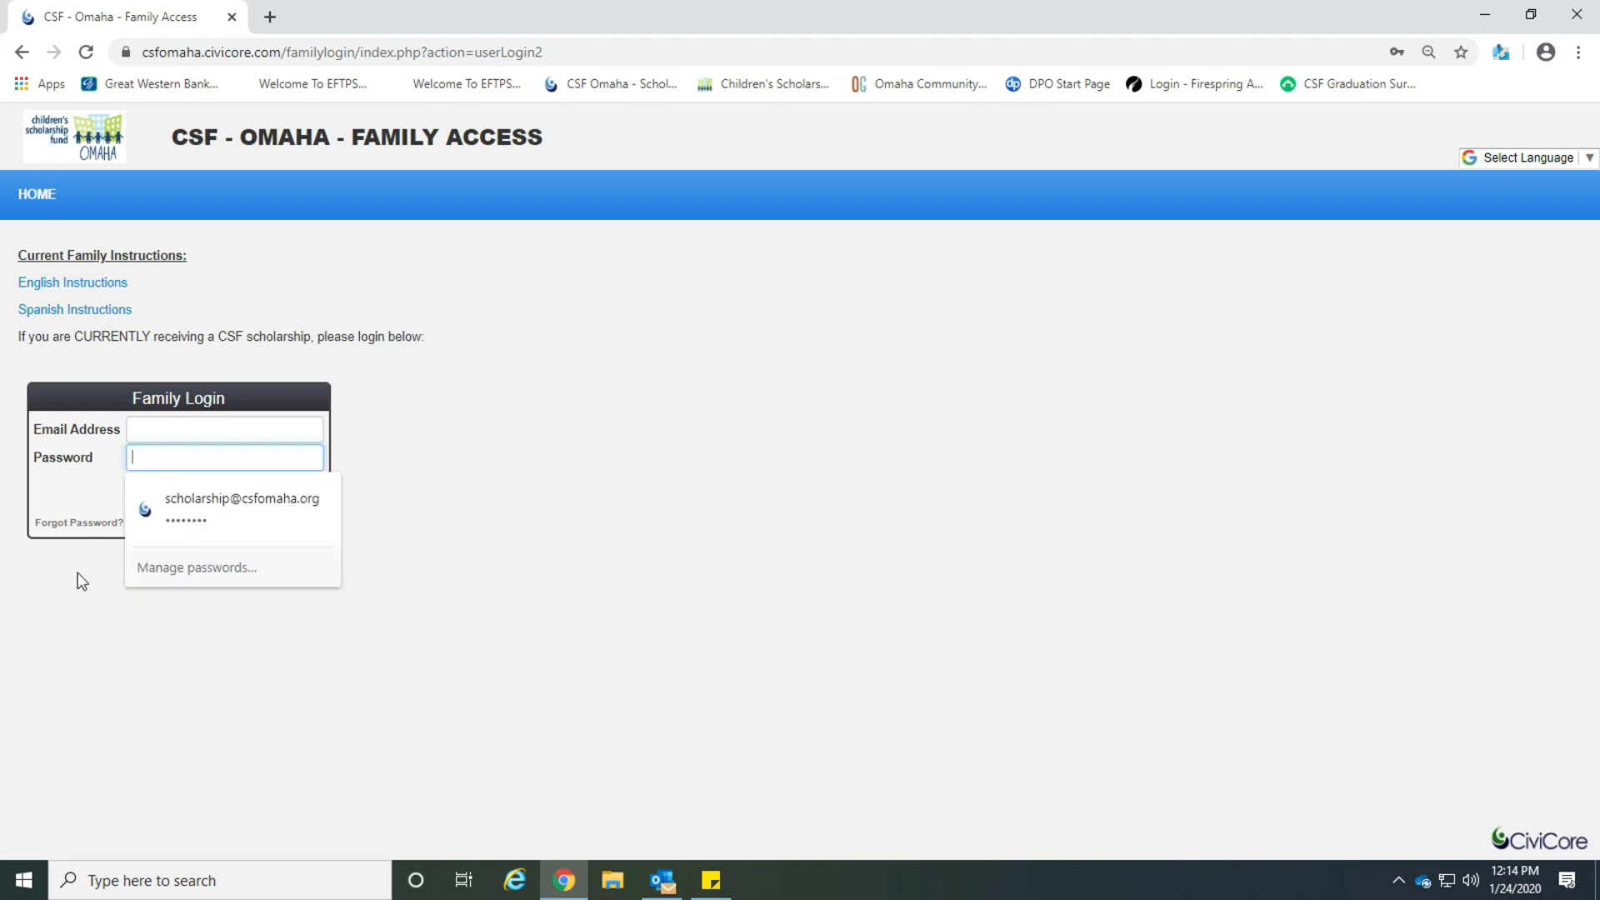
left_click(82, 581)
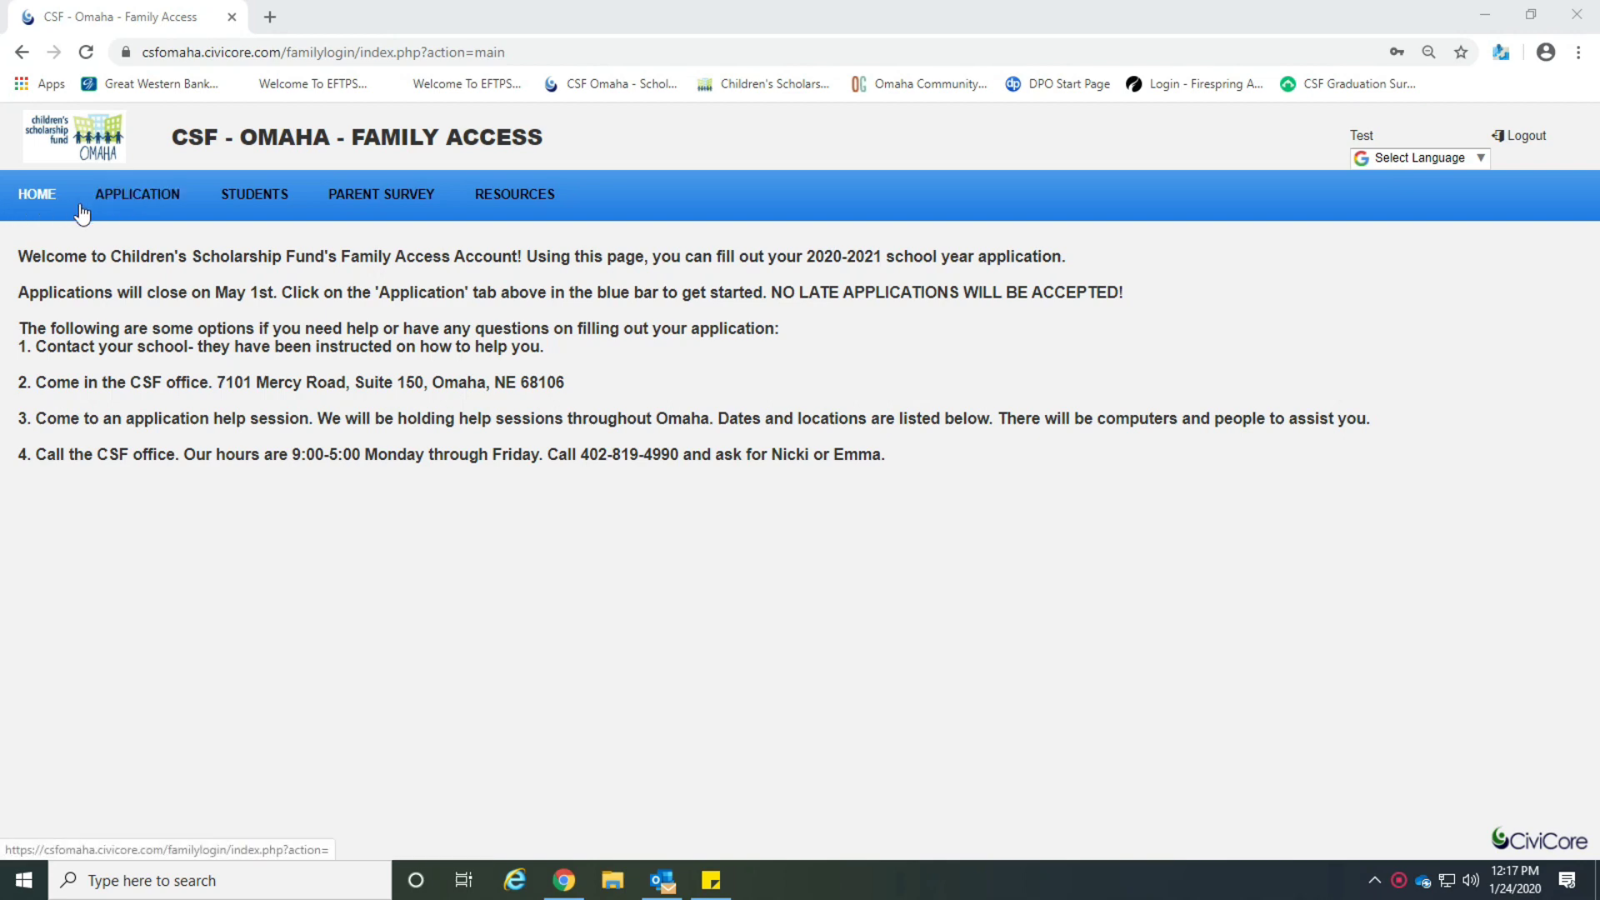
Go to the APPLICATION tab and begin the application at Step 1.
left_click(131, 198)
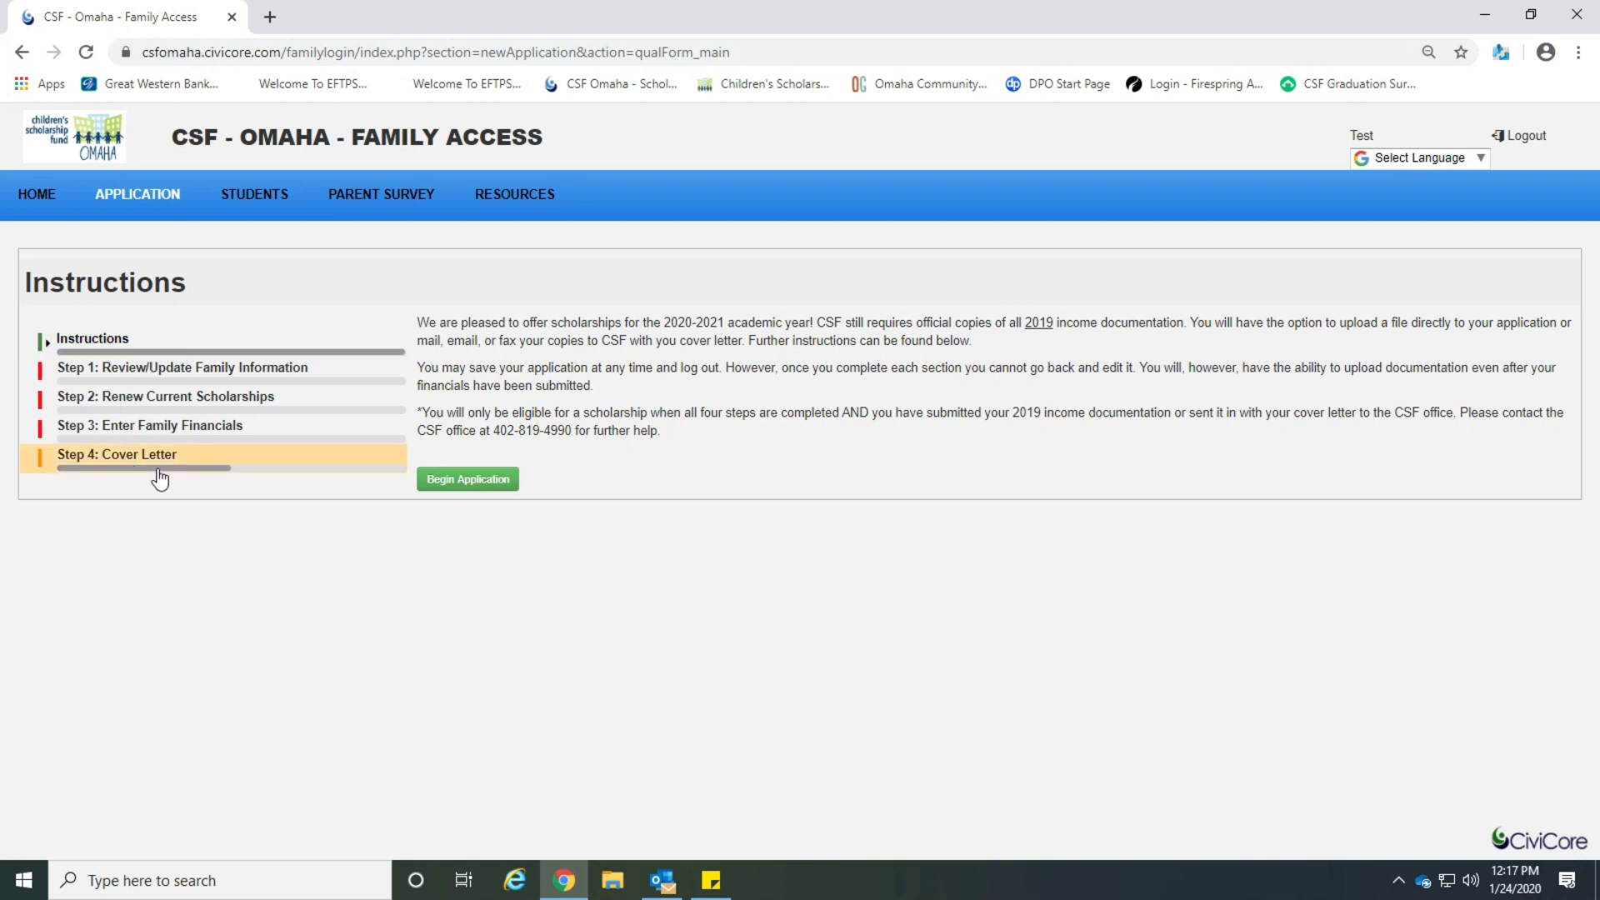
left_click(444, 484)
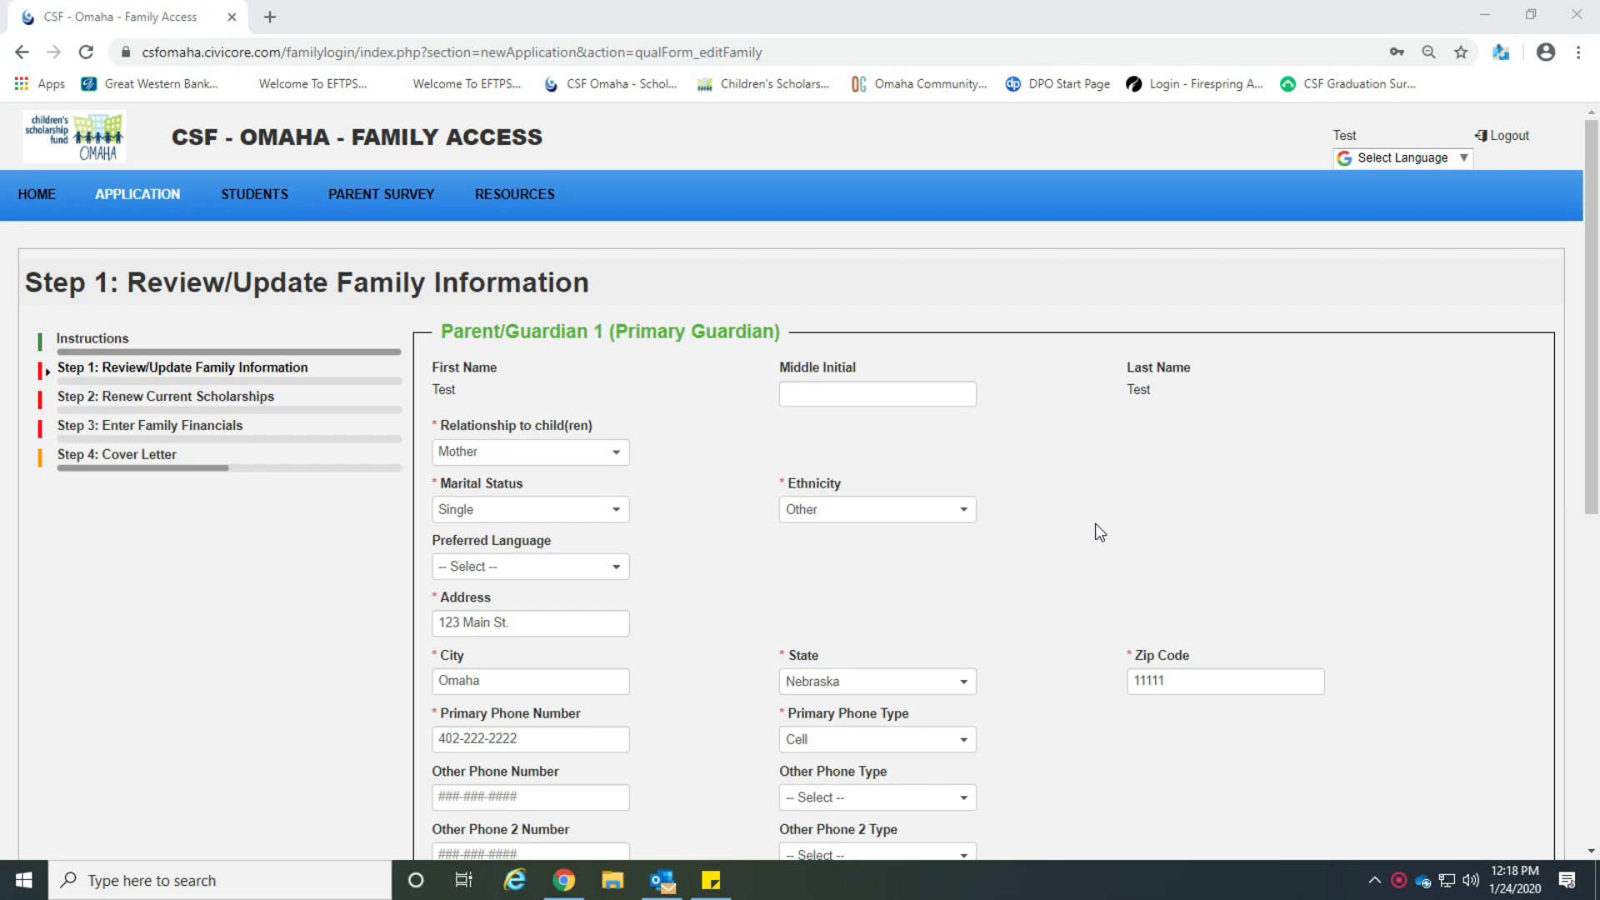
Review the Parent/Guardian 1 details, including the email field, and save Step 1.
scroll(1095, 525, "down", 2)
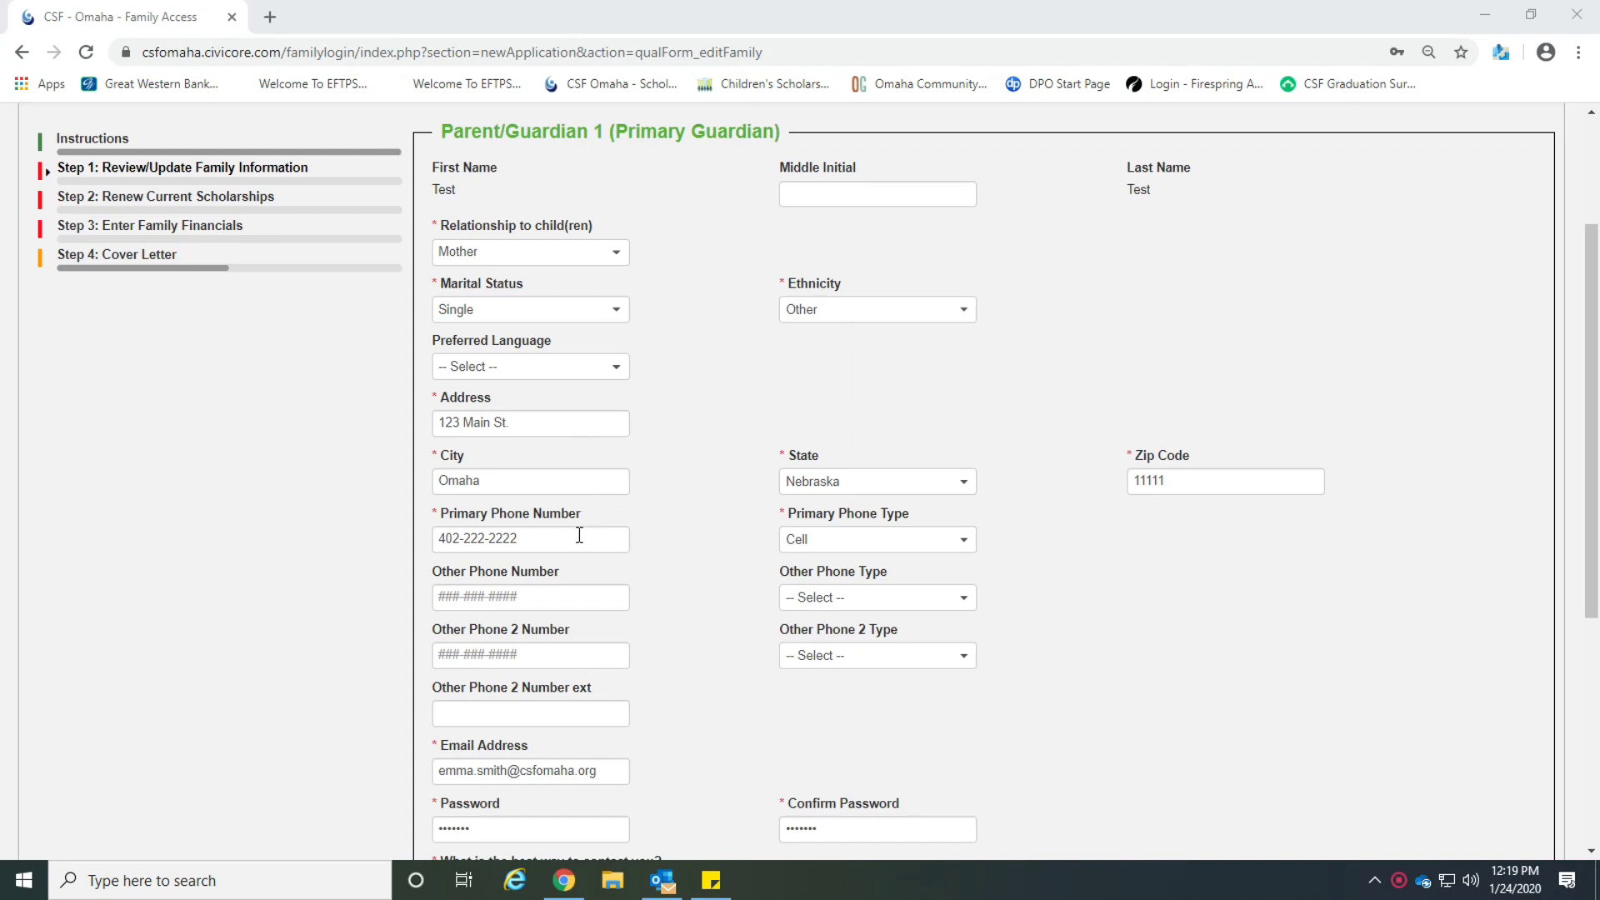
scroll(1168, 621, "down", 2)
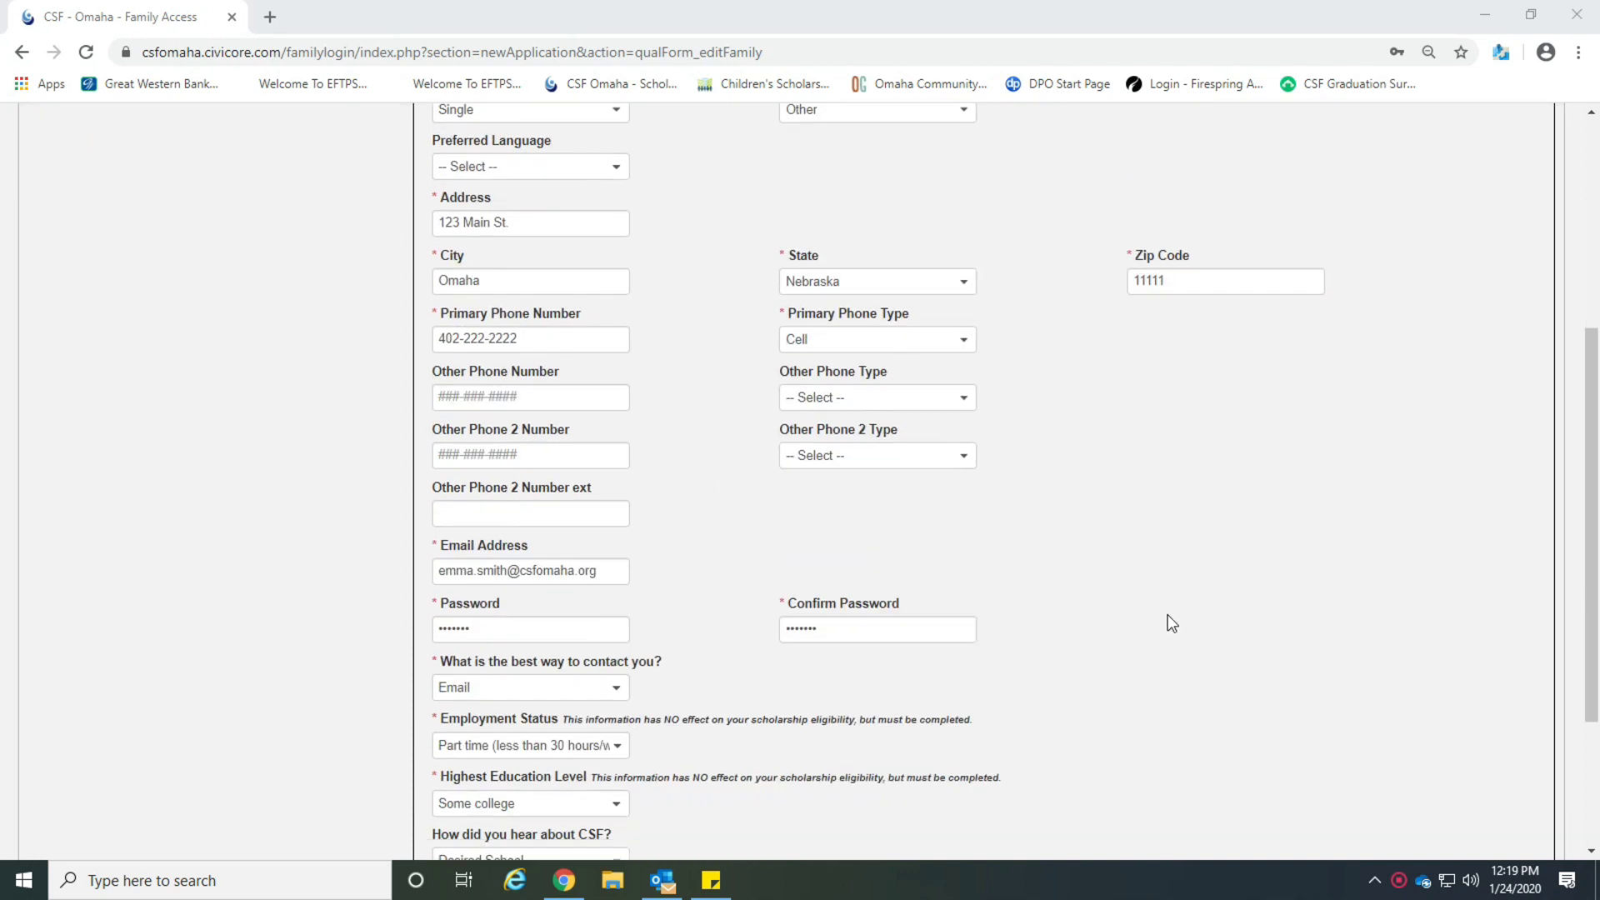
scroll(1108, 608, "down", 1)
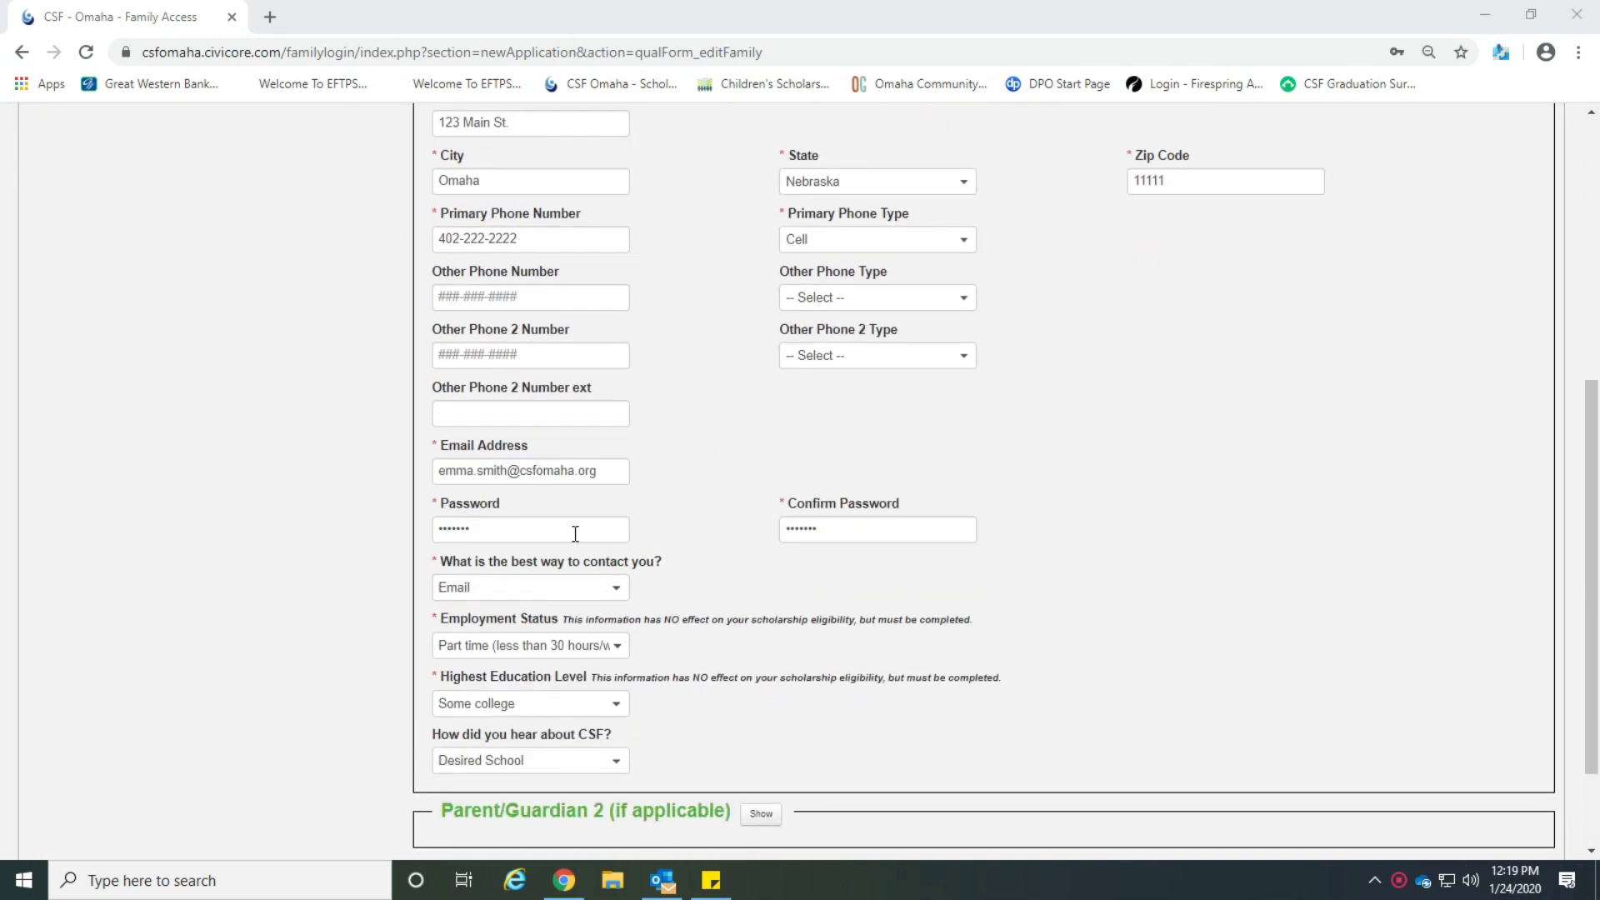
left_click(617, 477)
scroll(1053, 607, "down", 1)
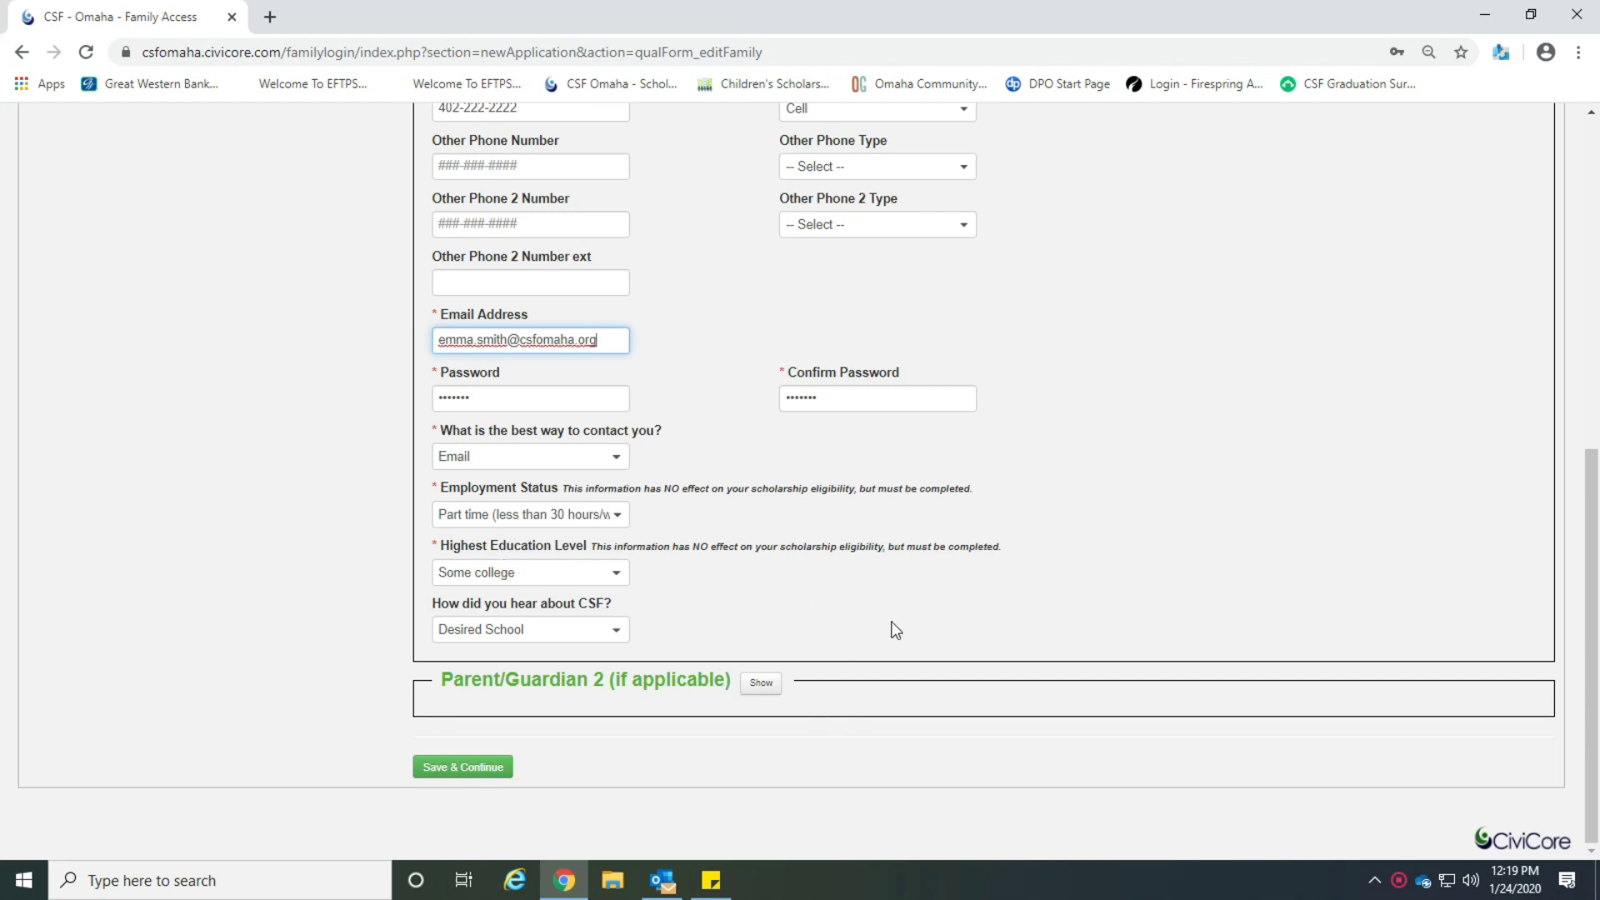
scroll(892, 625, "up", 6)
scroll(894, 630, "down", 5)
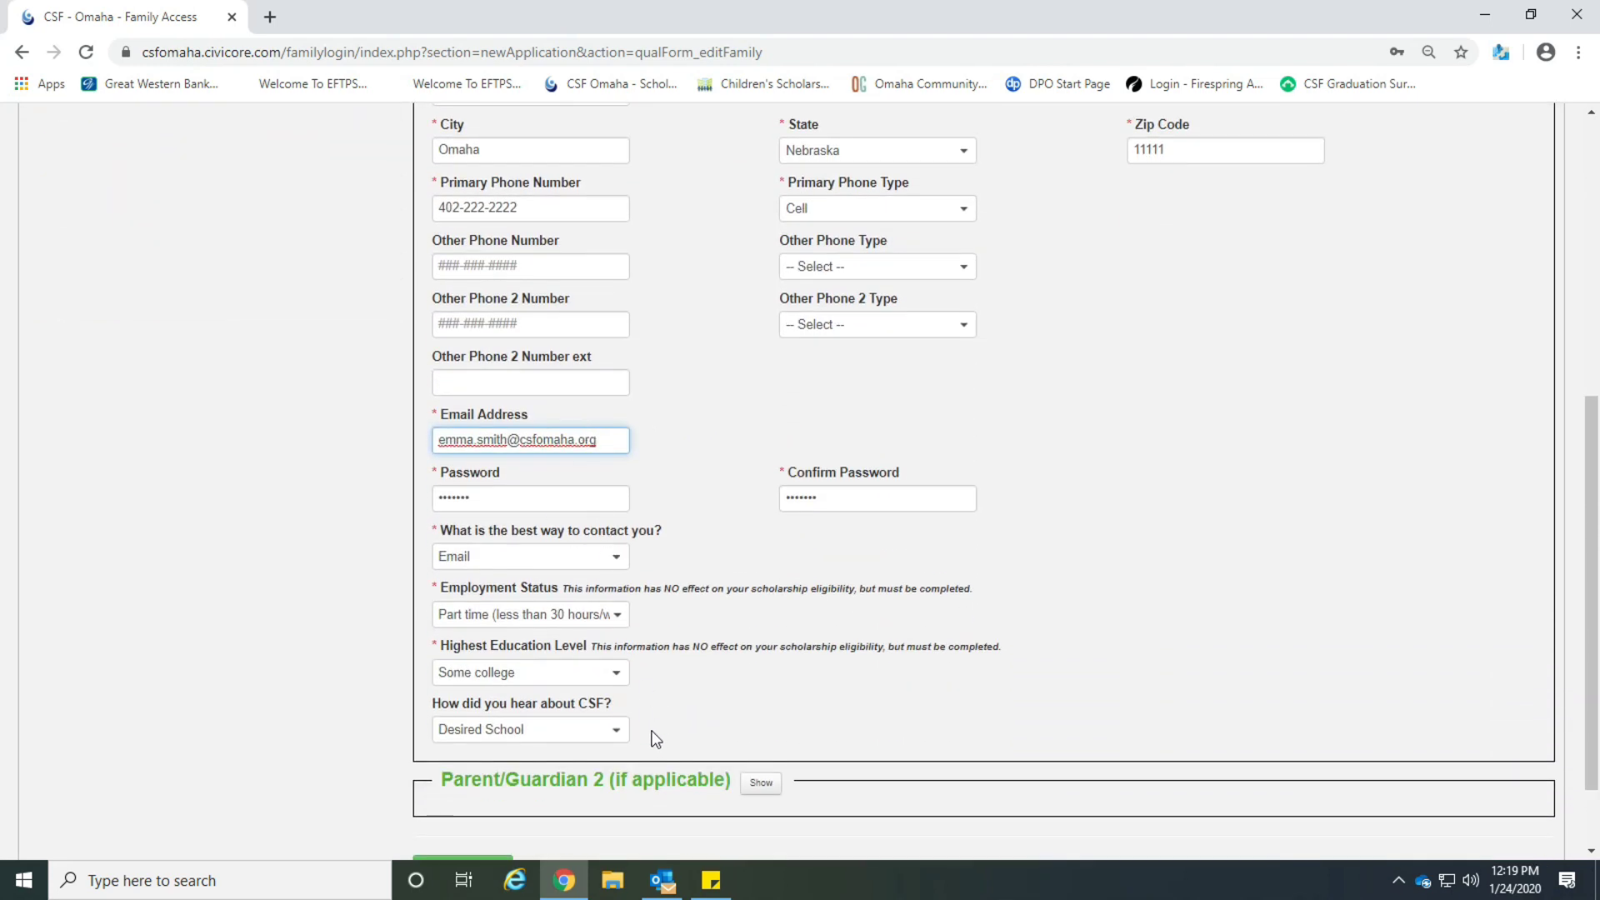
scroll(648, 762, "down", 2)
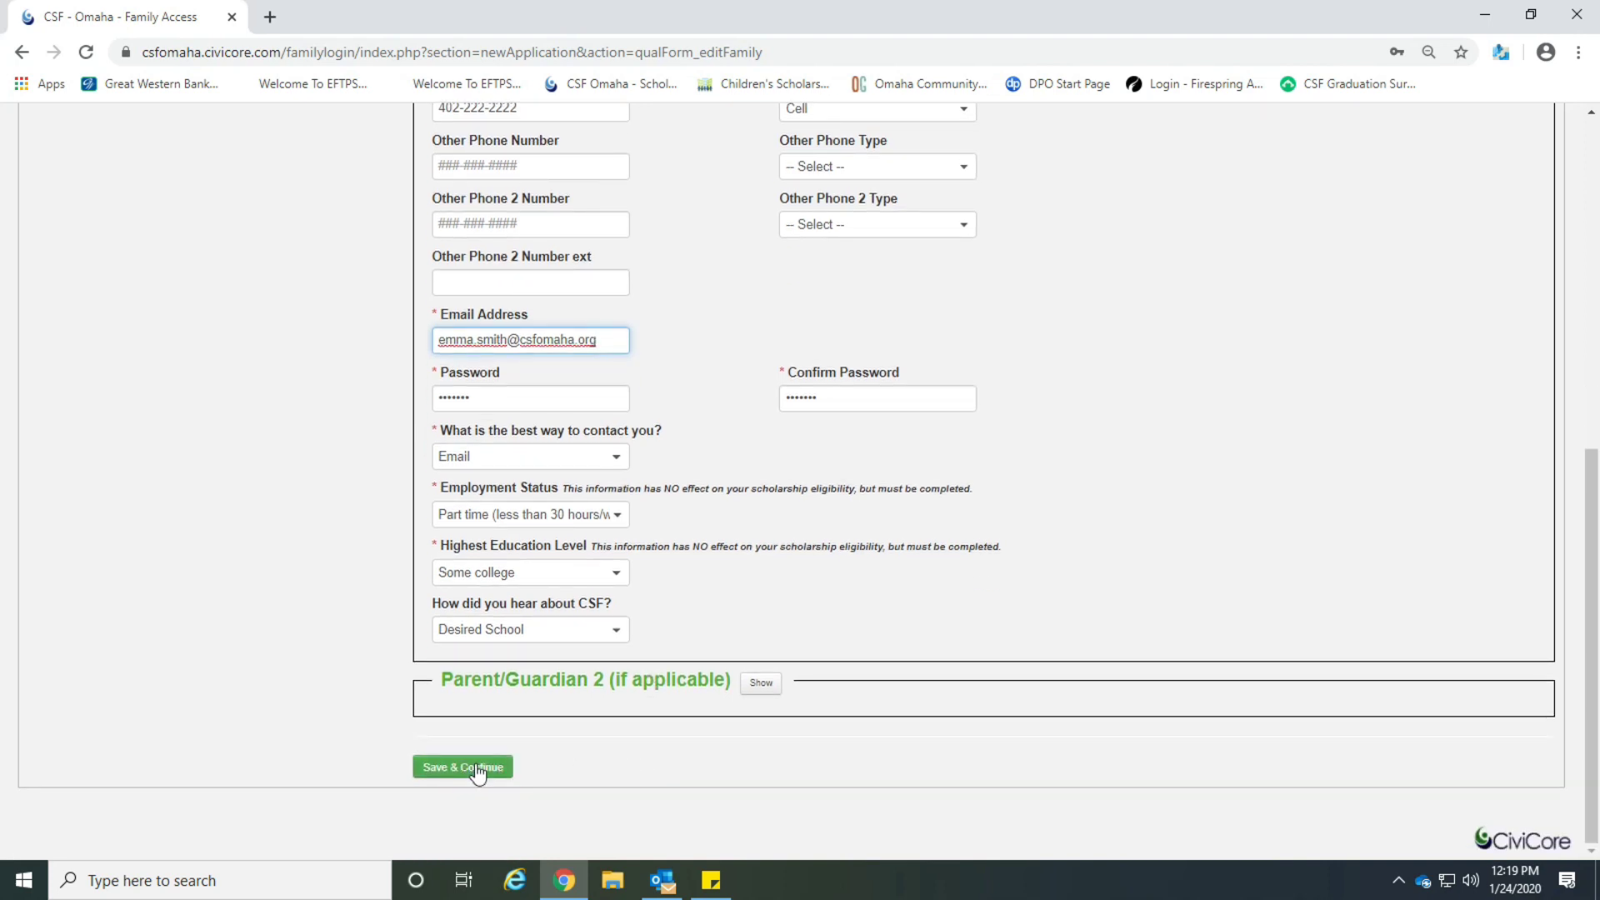
left_click(476, 768)
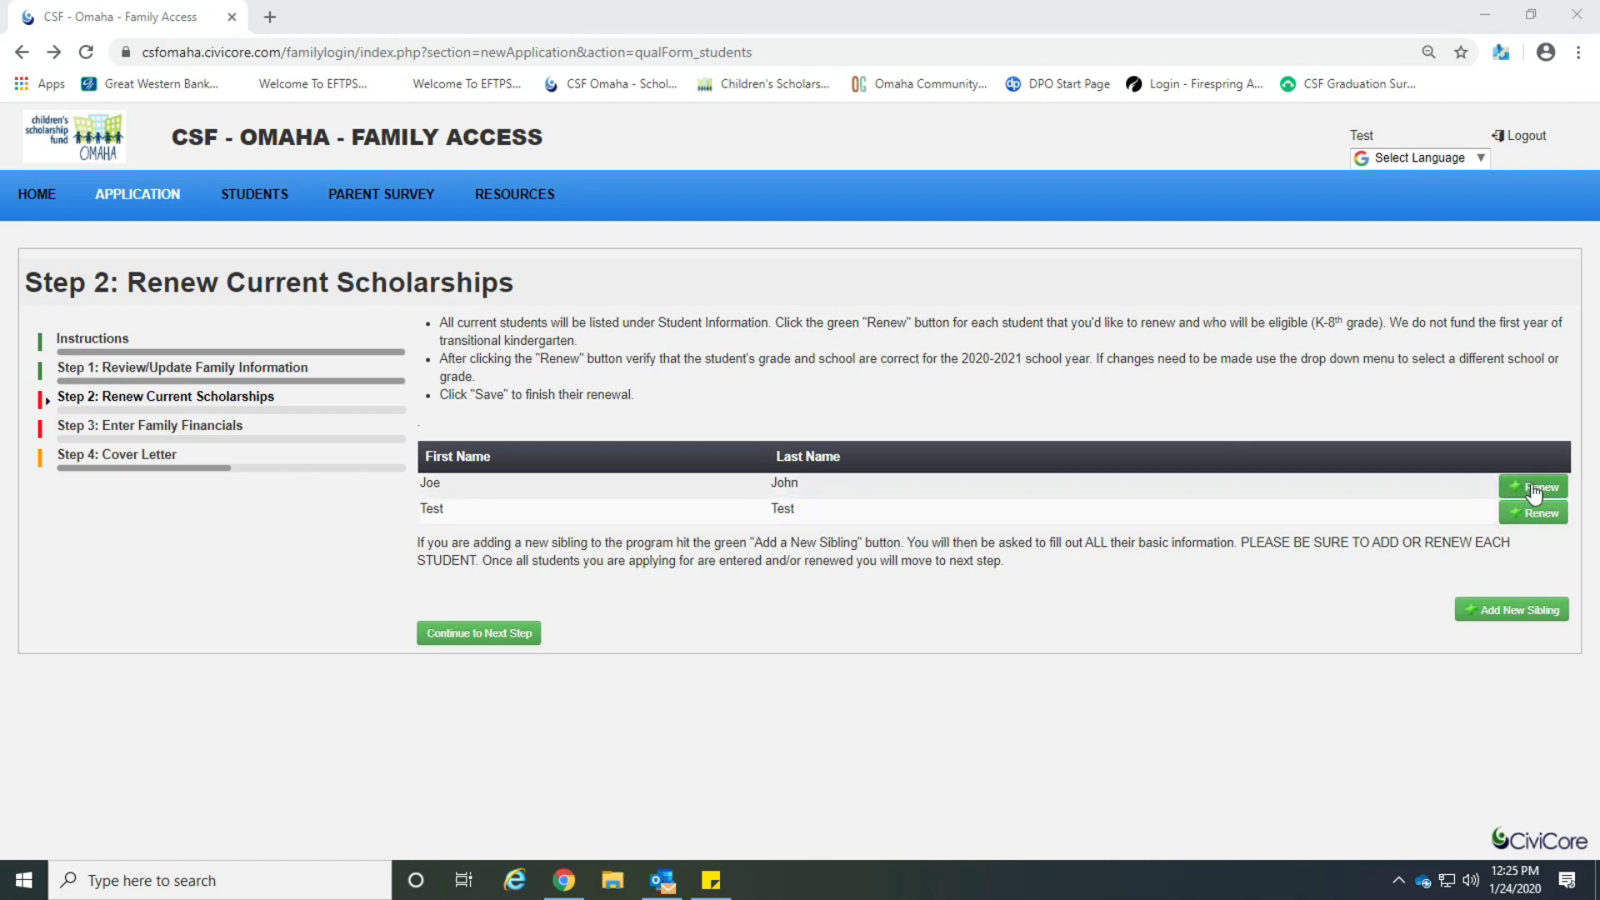
Renew both listed students for 2020-2021, the second as 5th grade, Homeschool.
left_click(1534, 490)
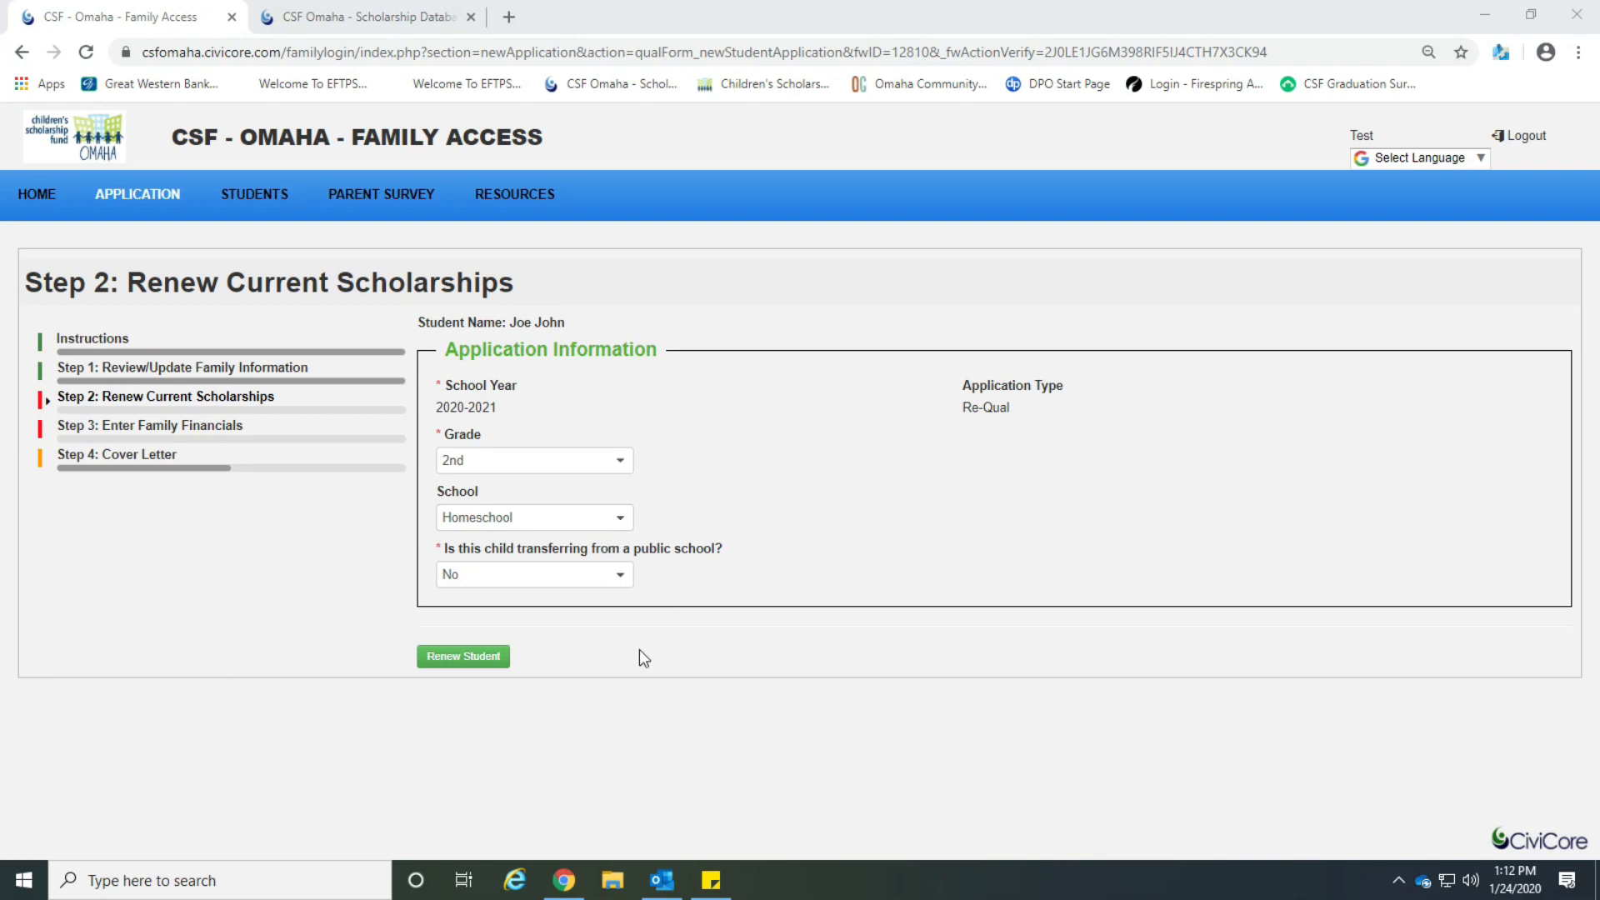
left_click(485, 657)
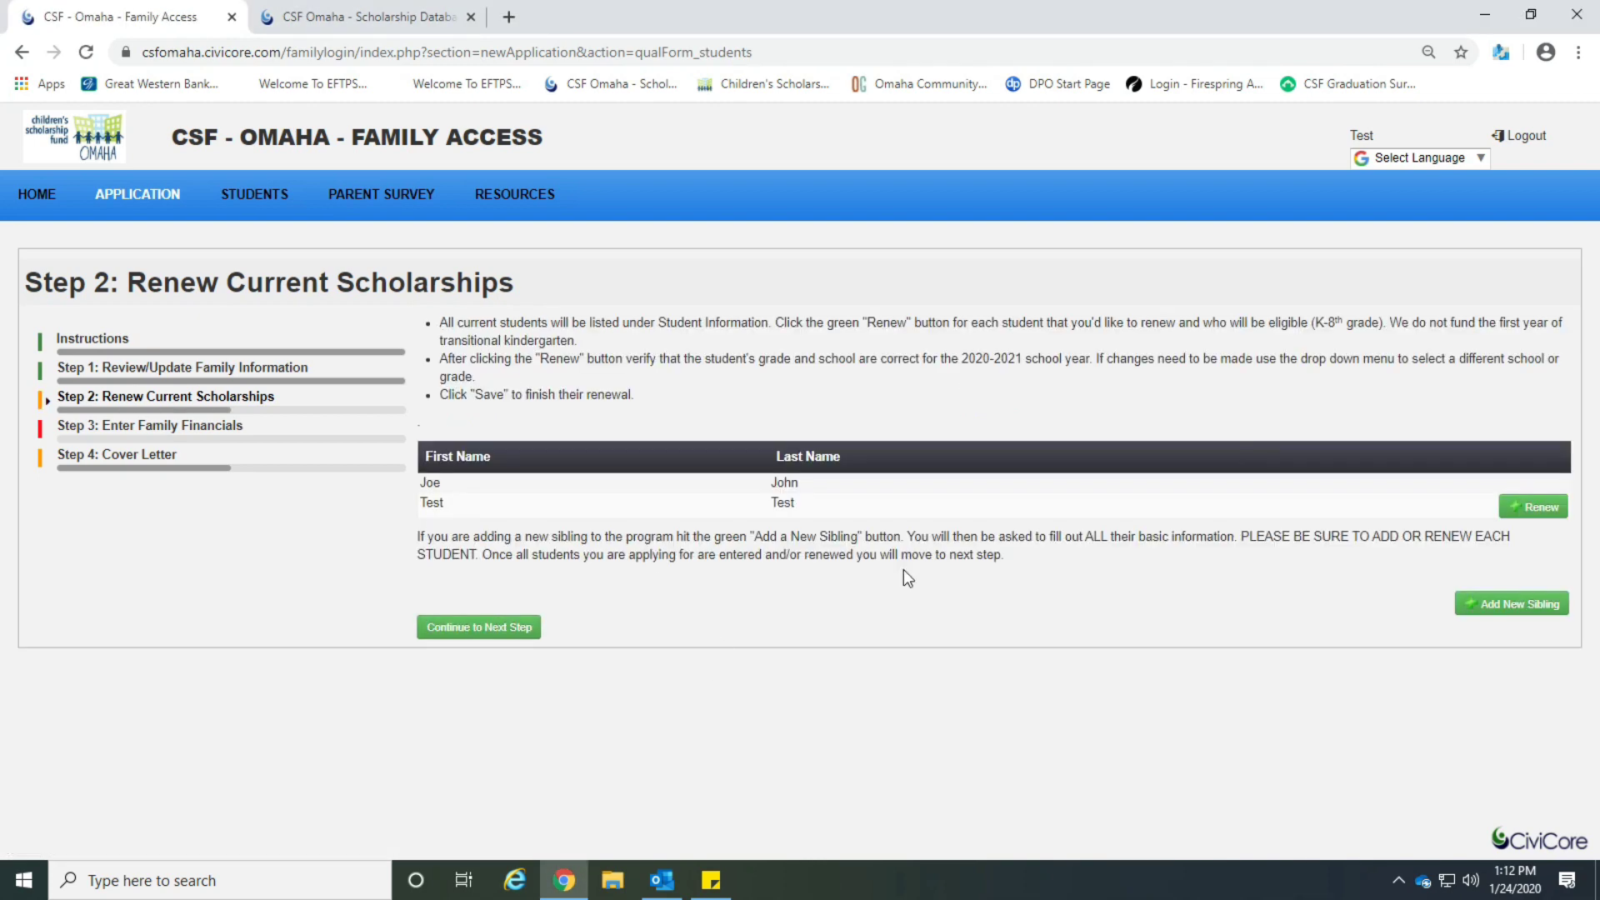
left_click(1519, 512)
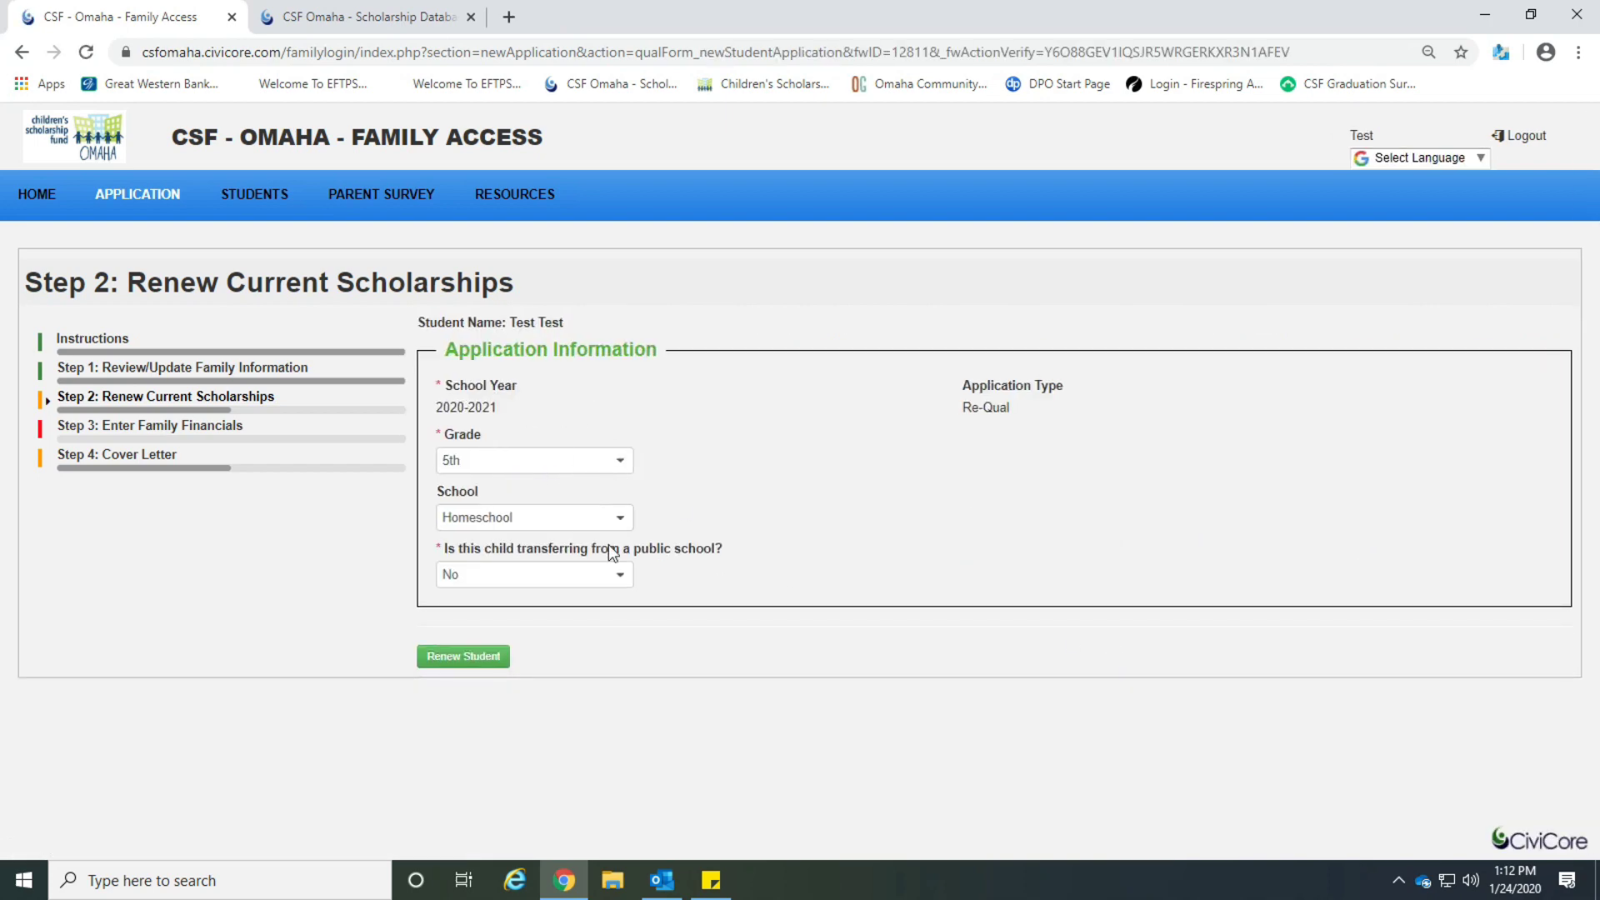
left_click(503, 659)
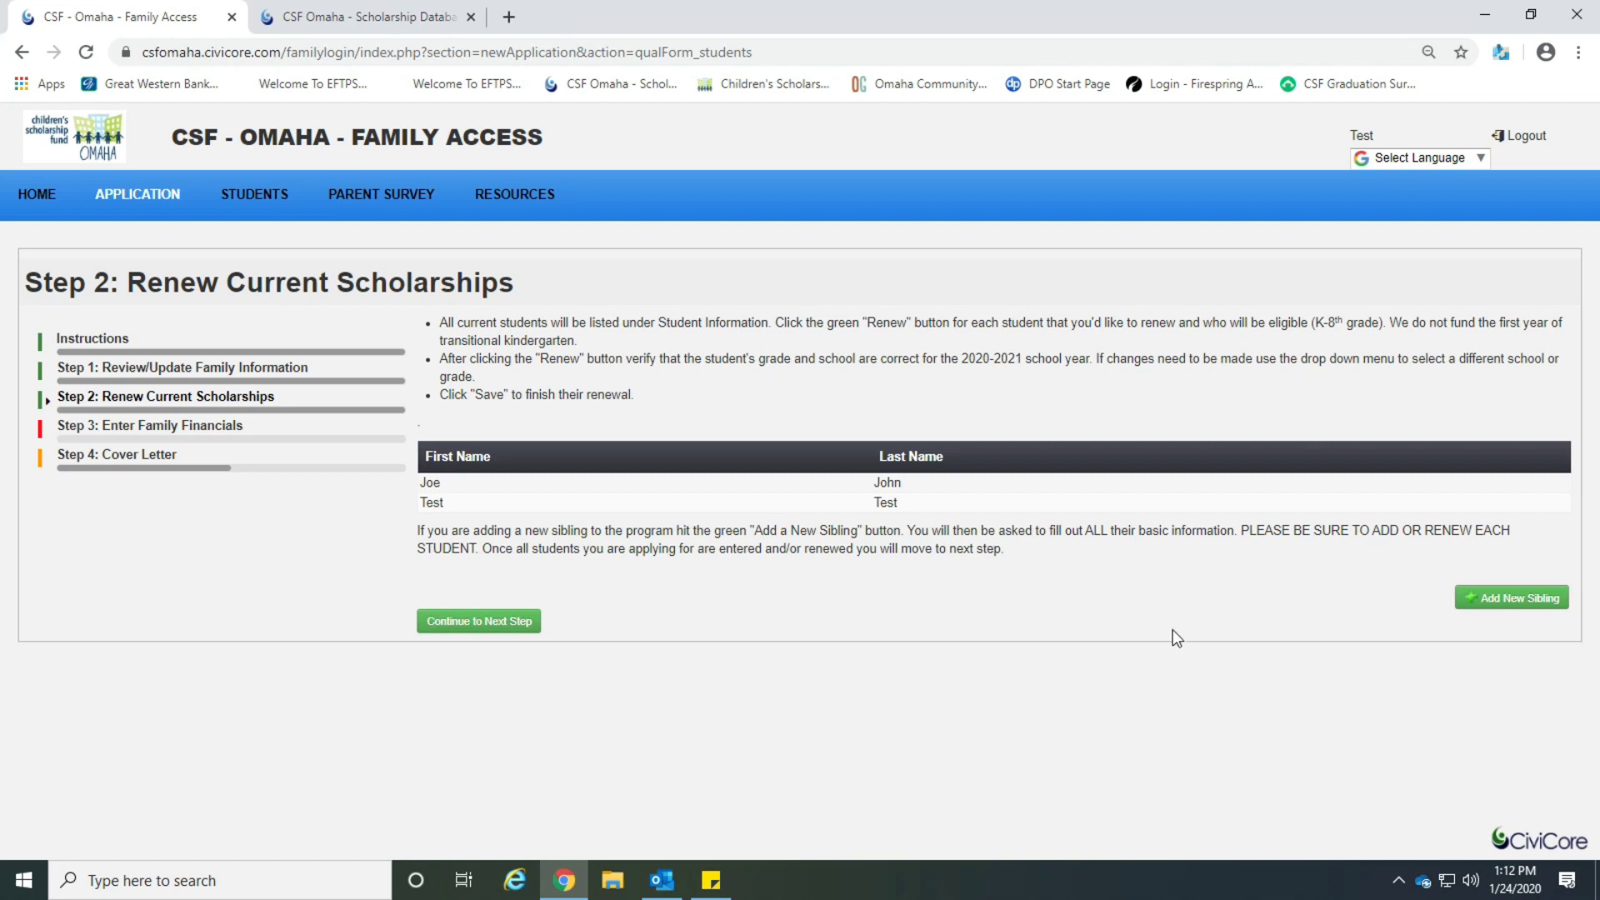
Add a new sibling with first and last name, birth date, Female, ethnicity Other, kindergarten.
left_click(1510, 608)
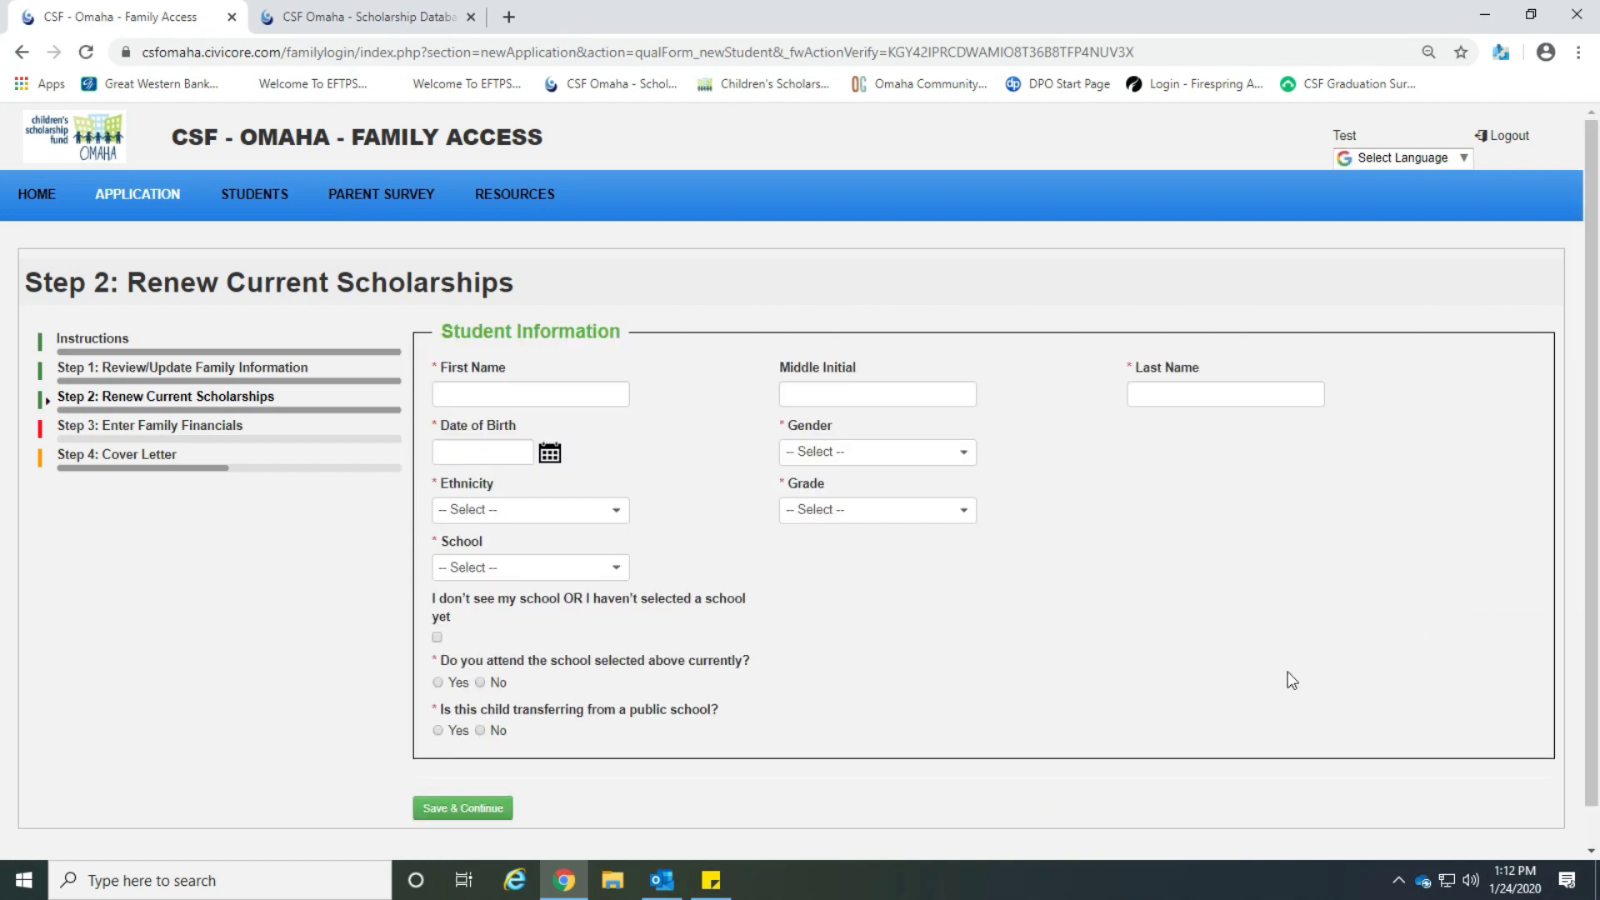
left_click(612, 398)
type("Test")
key("Tab")
key("Tab")
type("Test")
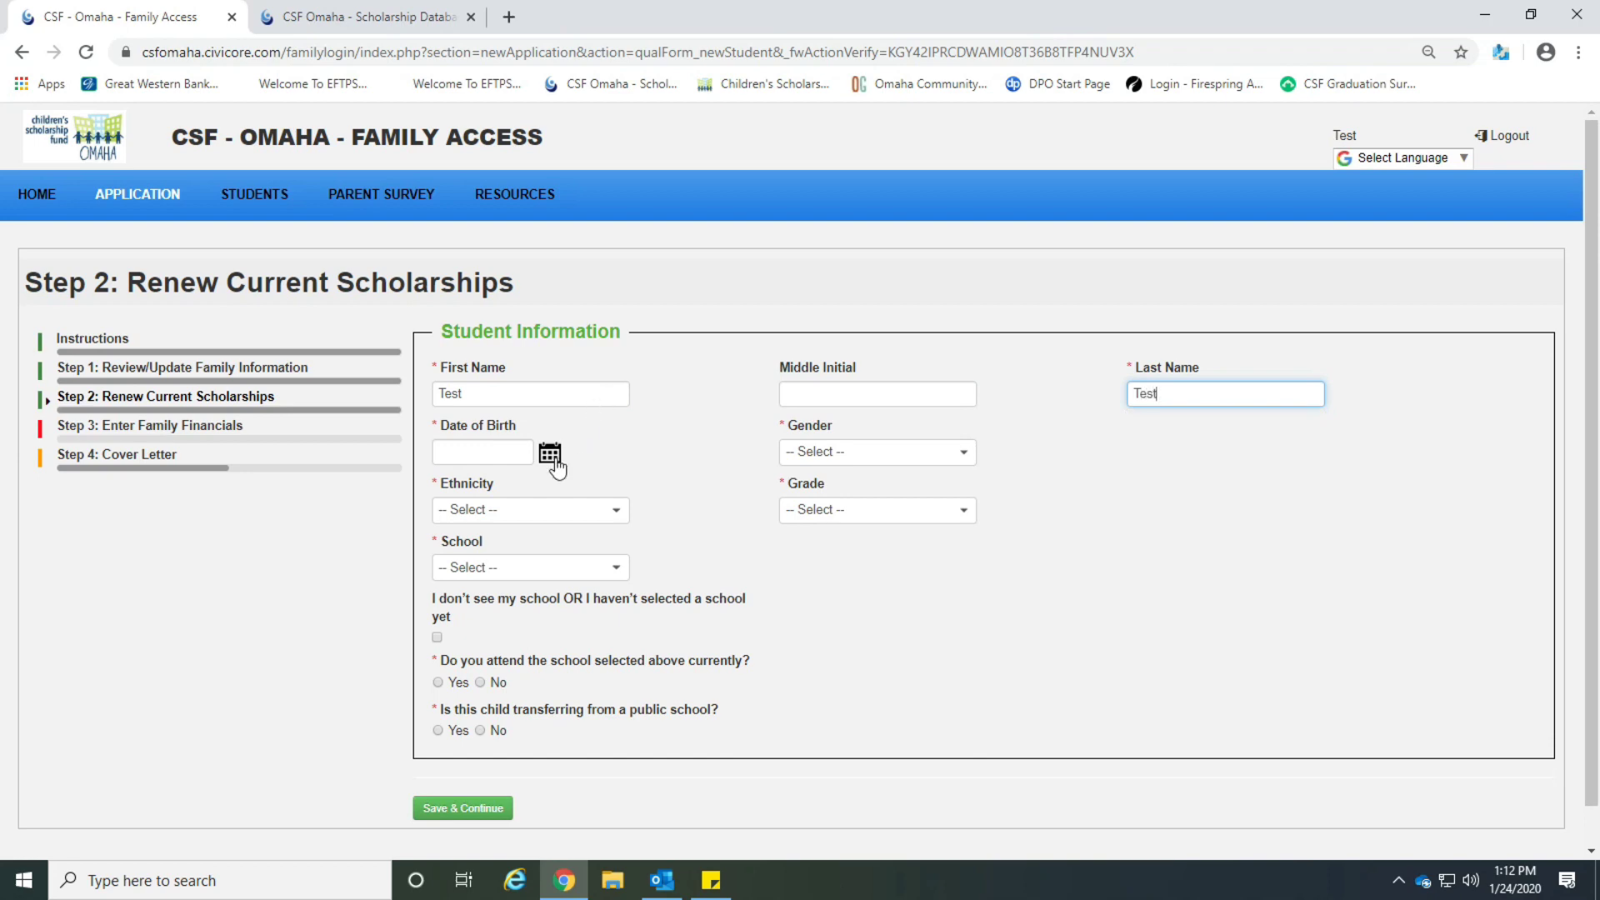
left_click(550, 453)
left_click(625, 415)
left_click(923, 454)
left_click(875, 552)
left_click(598, 512)
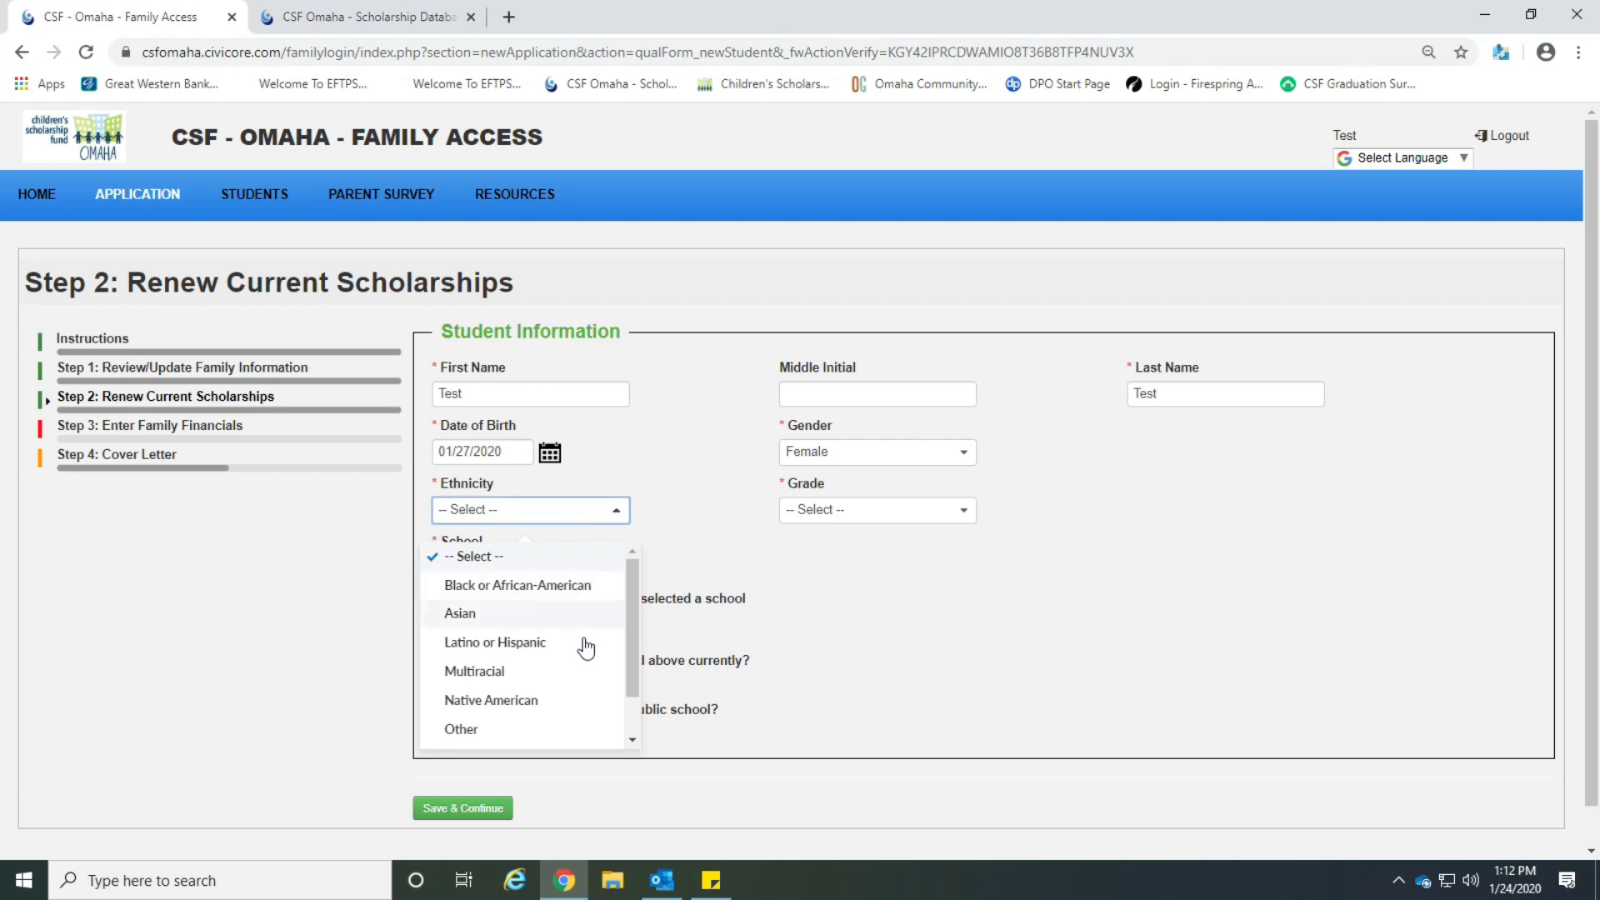
left_click(600, 729)
left_click(875, 510)
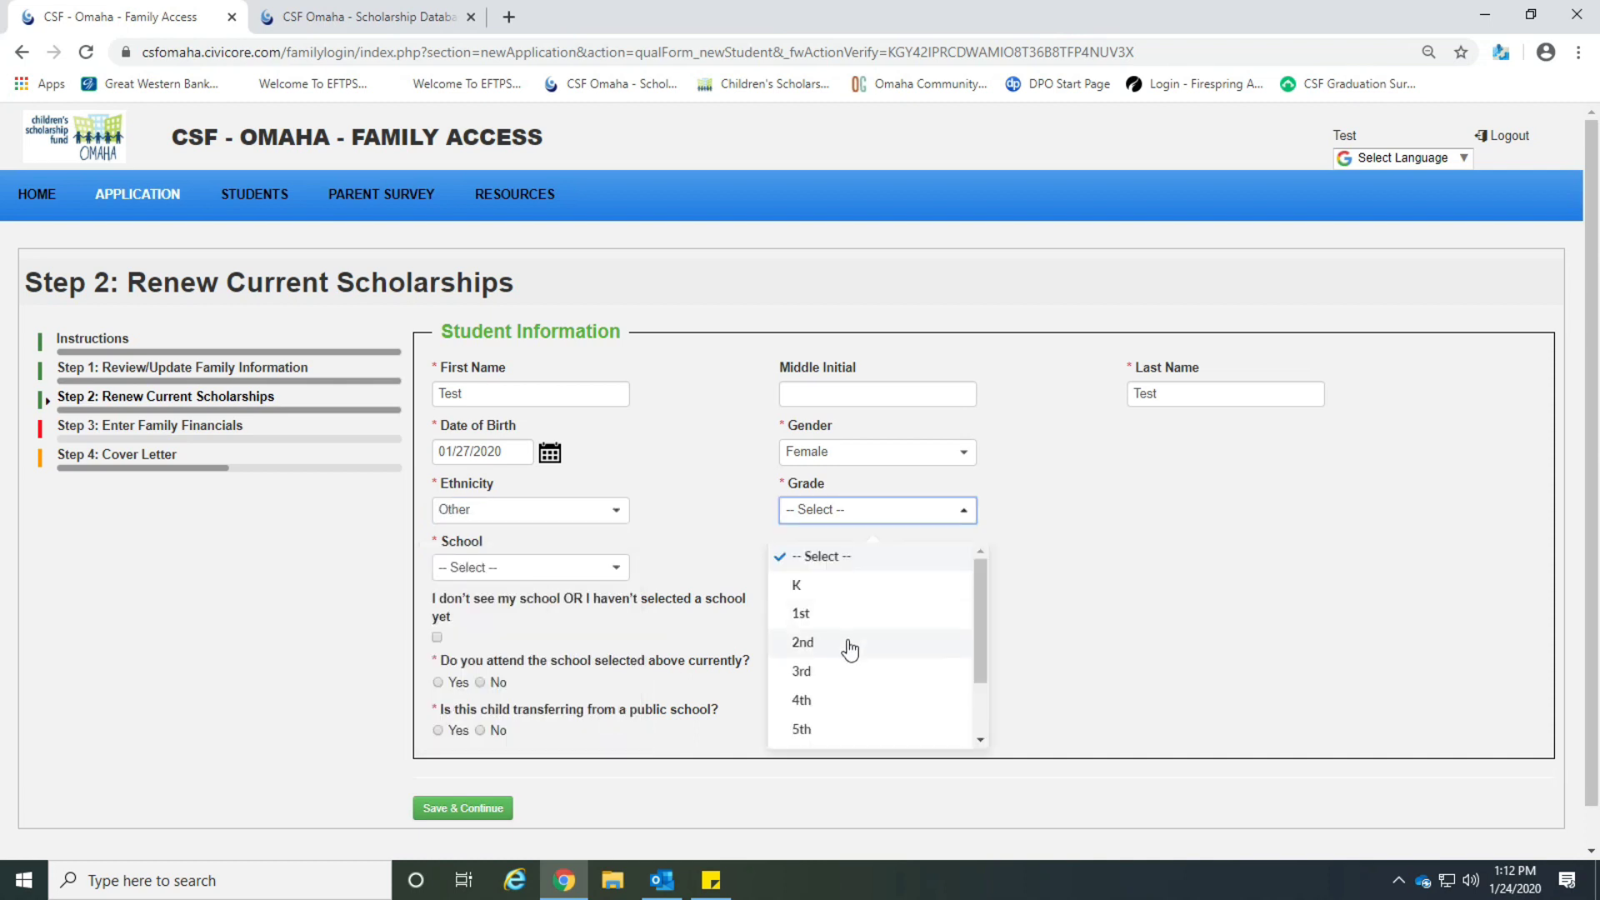
left_click(848, 586)
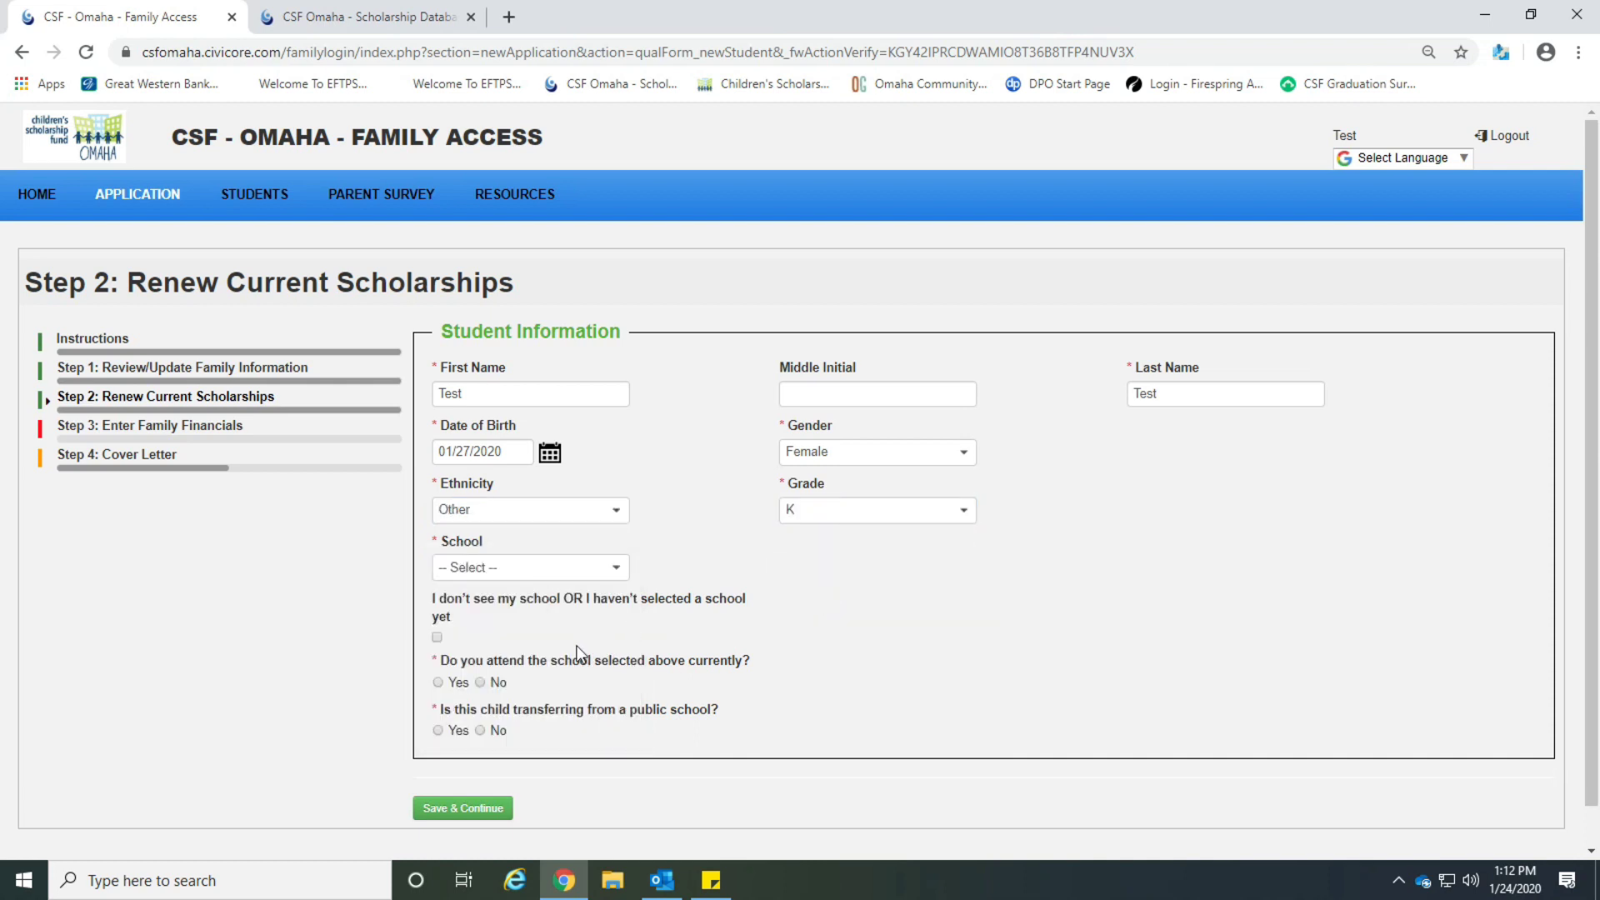
Answer Yes to current attendance and No to transferring, select Brownell-Talbot School, and save.
left_click(437, 684)
left_click(479, 731)
left_click(483, 810)
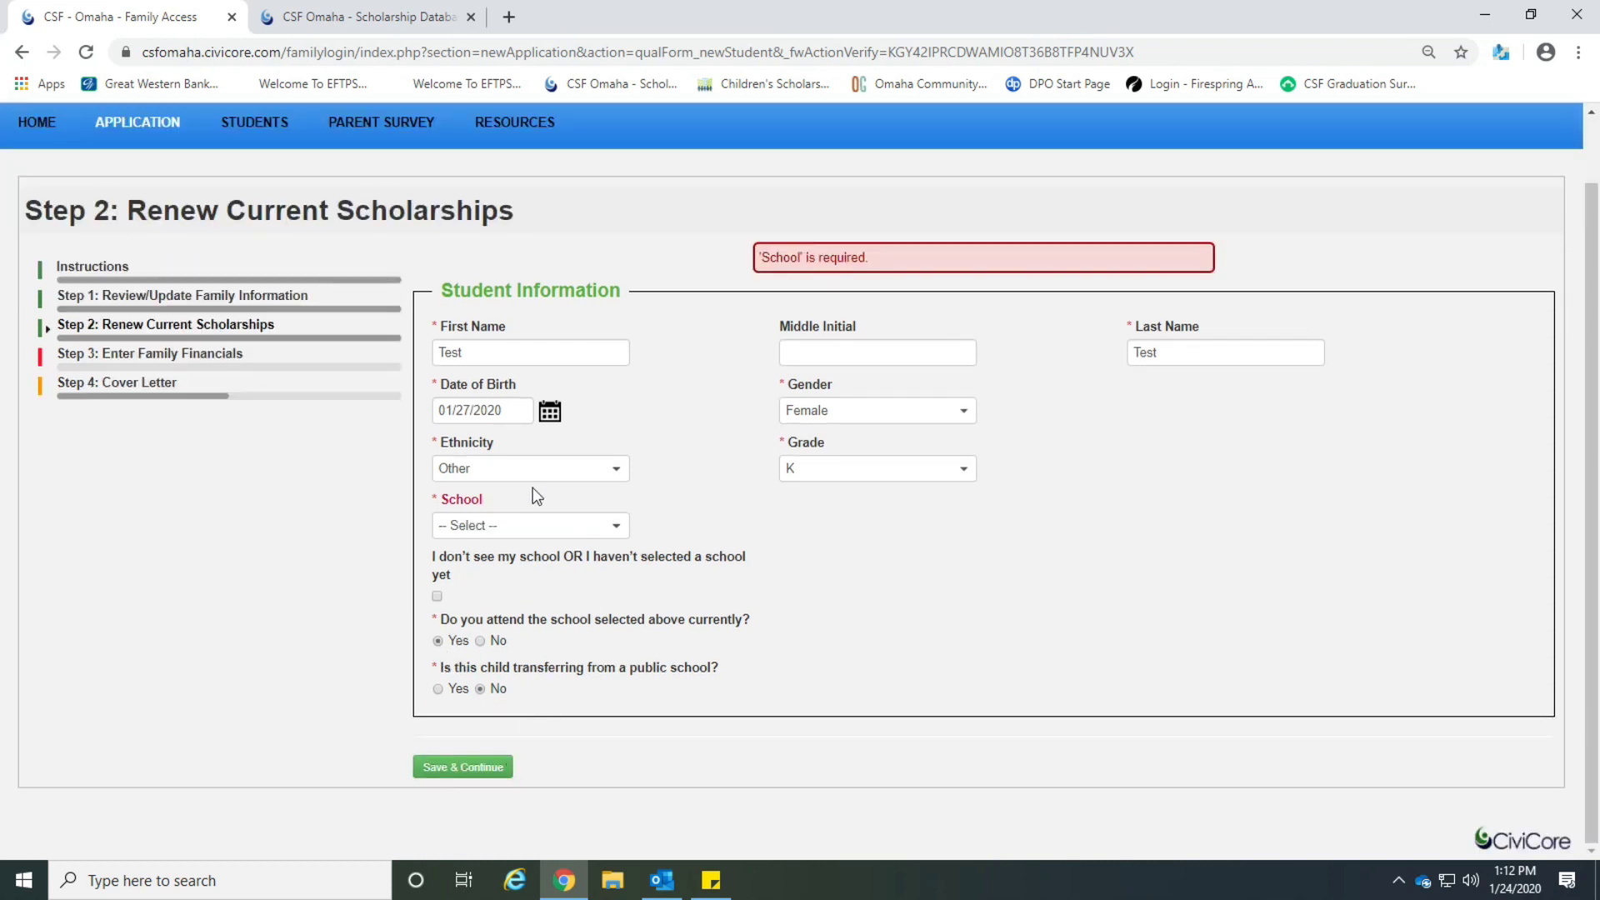
left_click(533, 525)
left_click(523, 631)
left_click(574, 525)
left_click(550, 658)
left_click(483, 768)
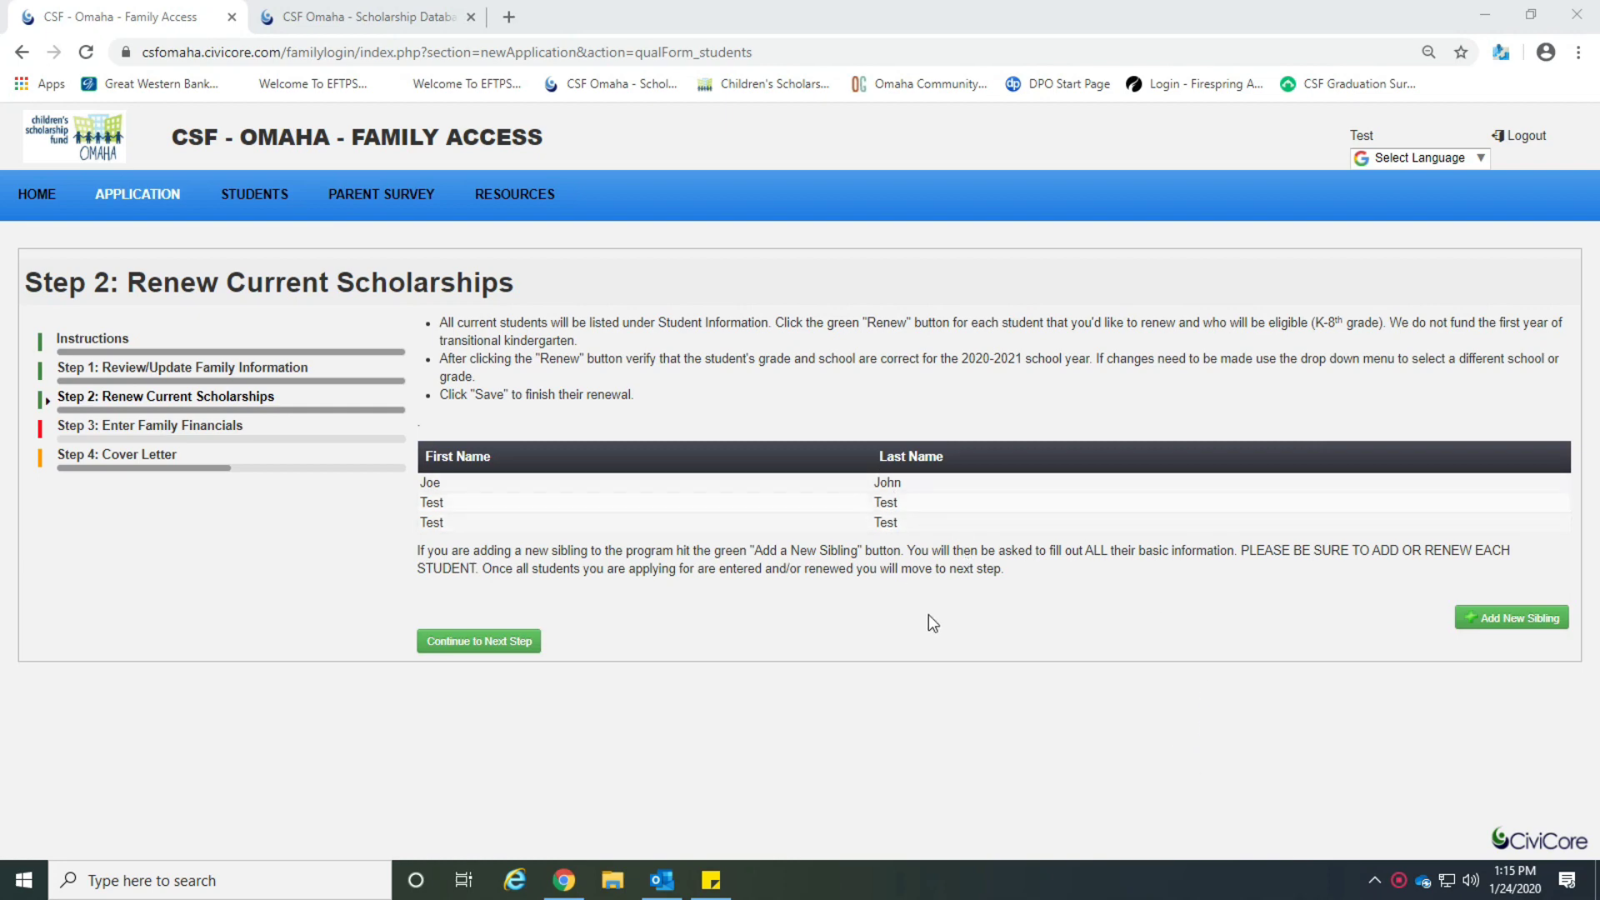
Continue past Step 2 and confirm that all students are renewed.
left_click(508, 648)
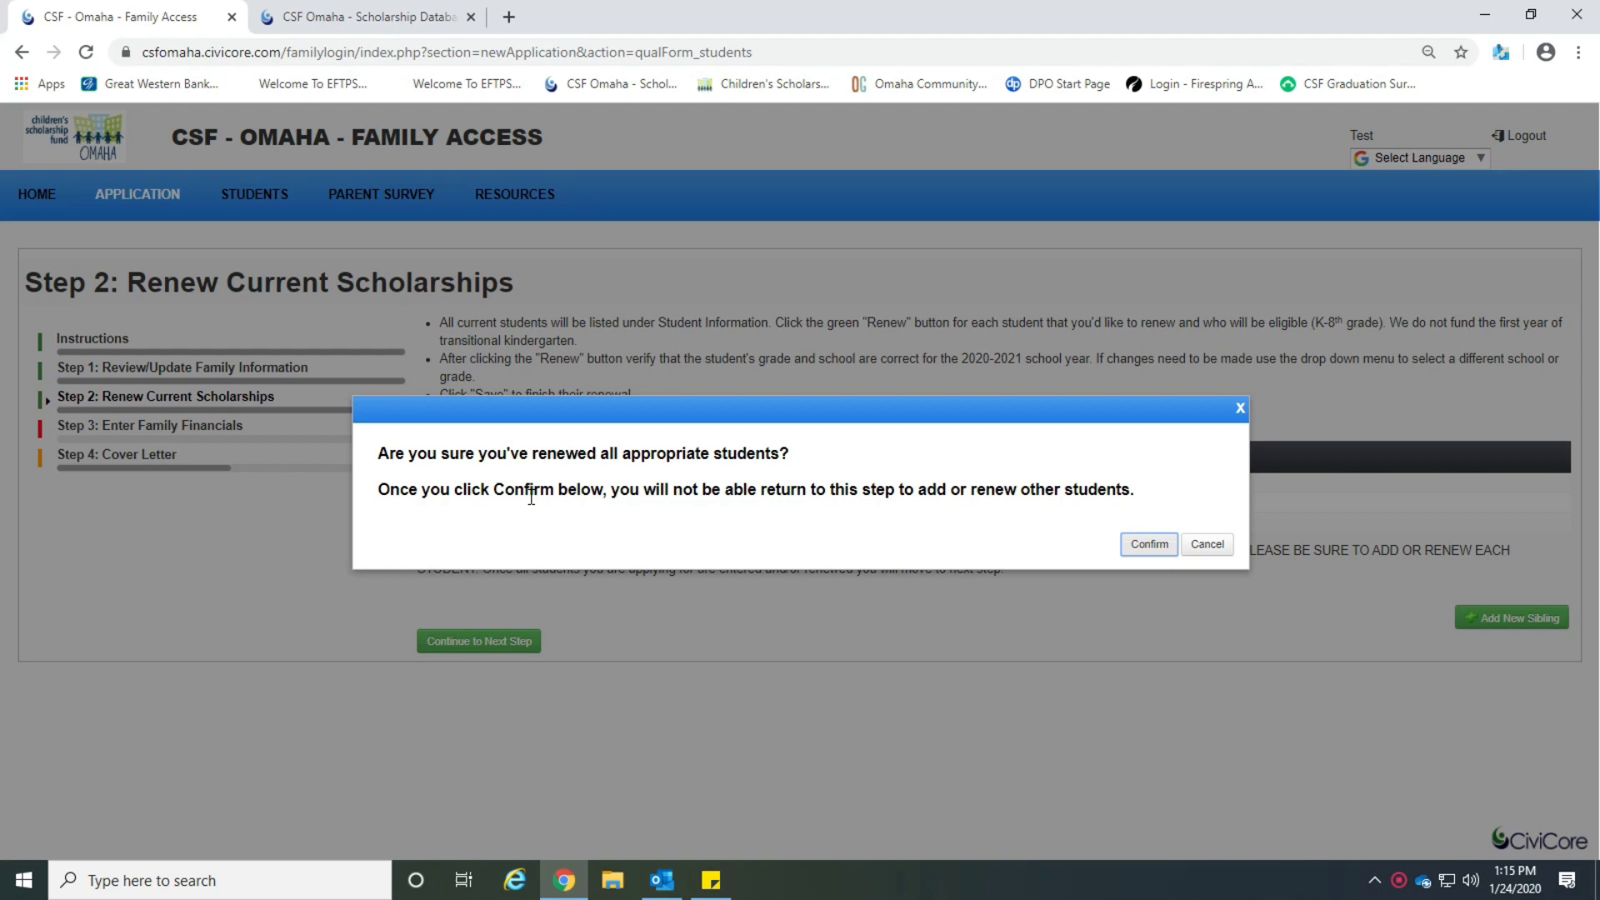
left_click(1138, 549)
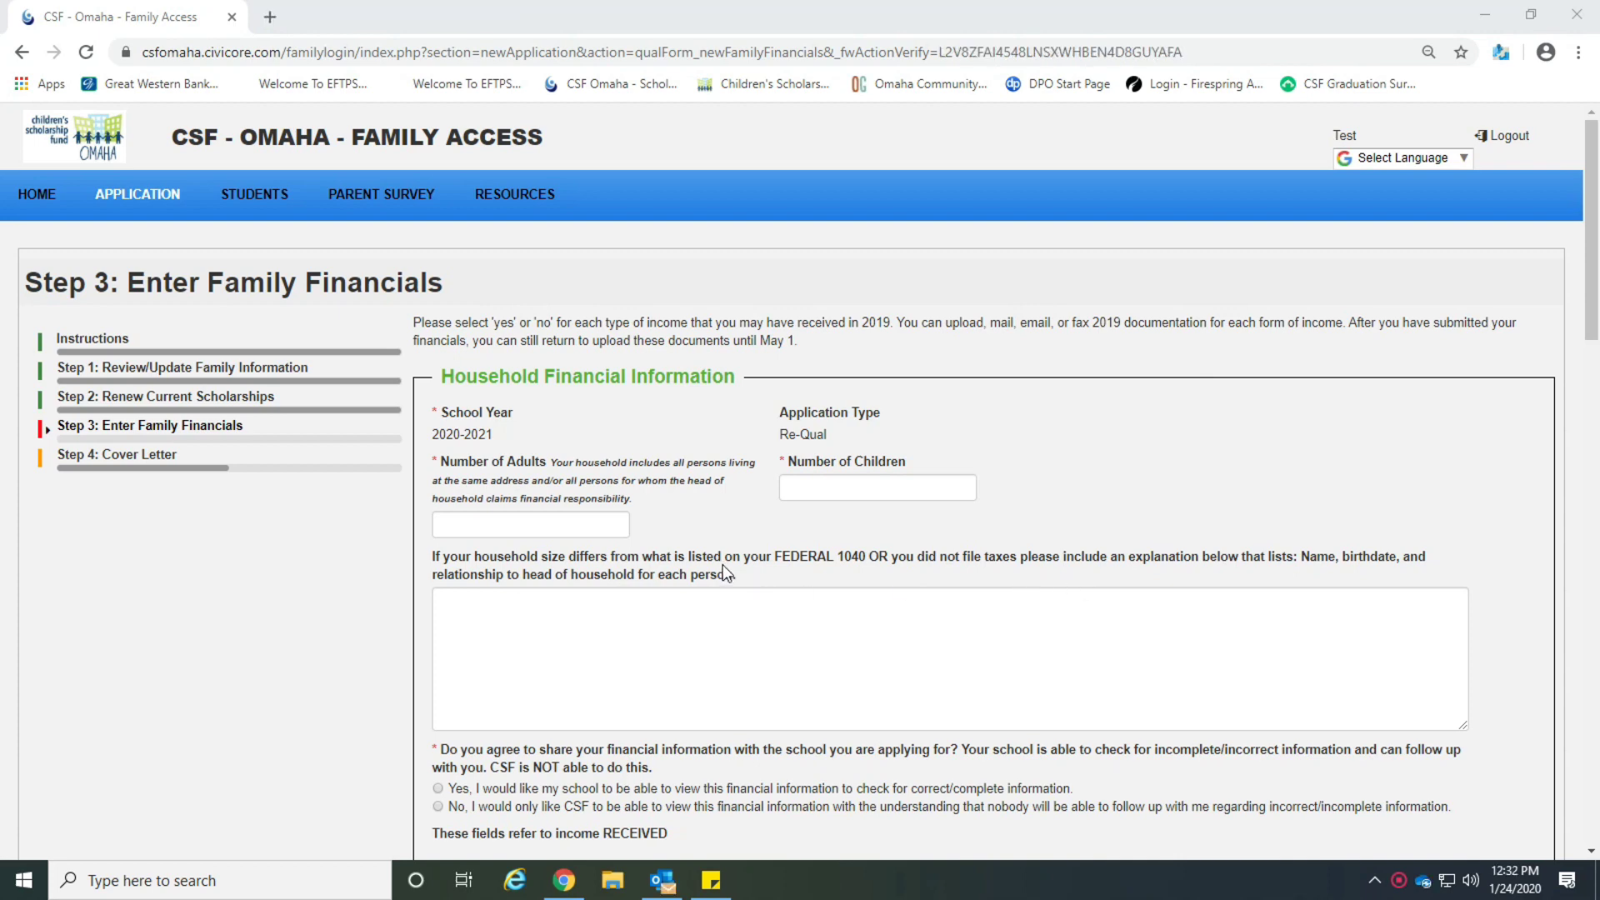
Enter 1 adult and 3 children for the household.
left_click(595, 528)
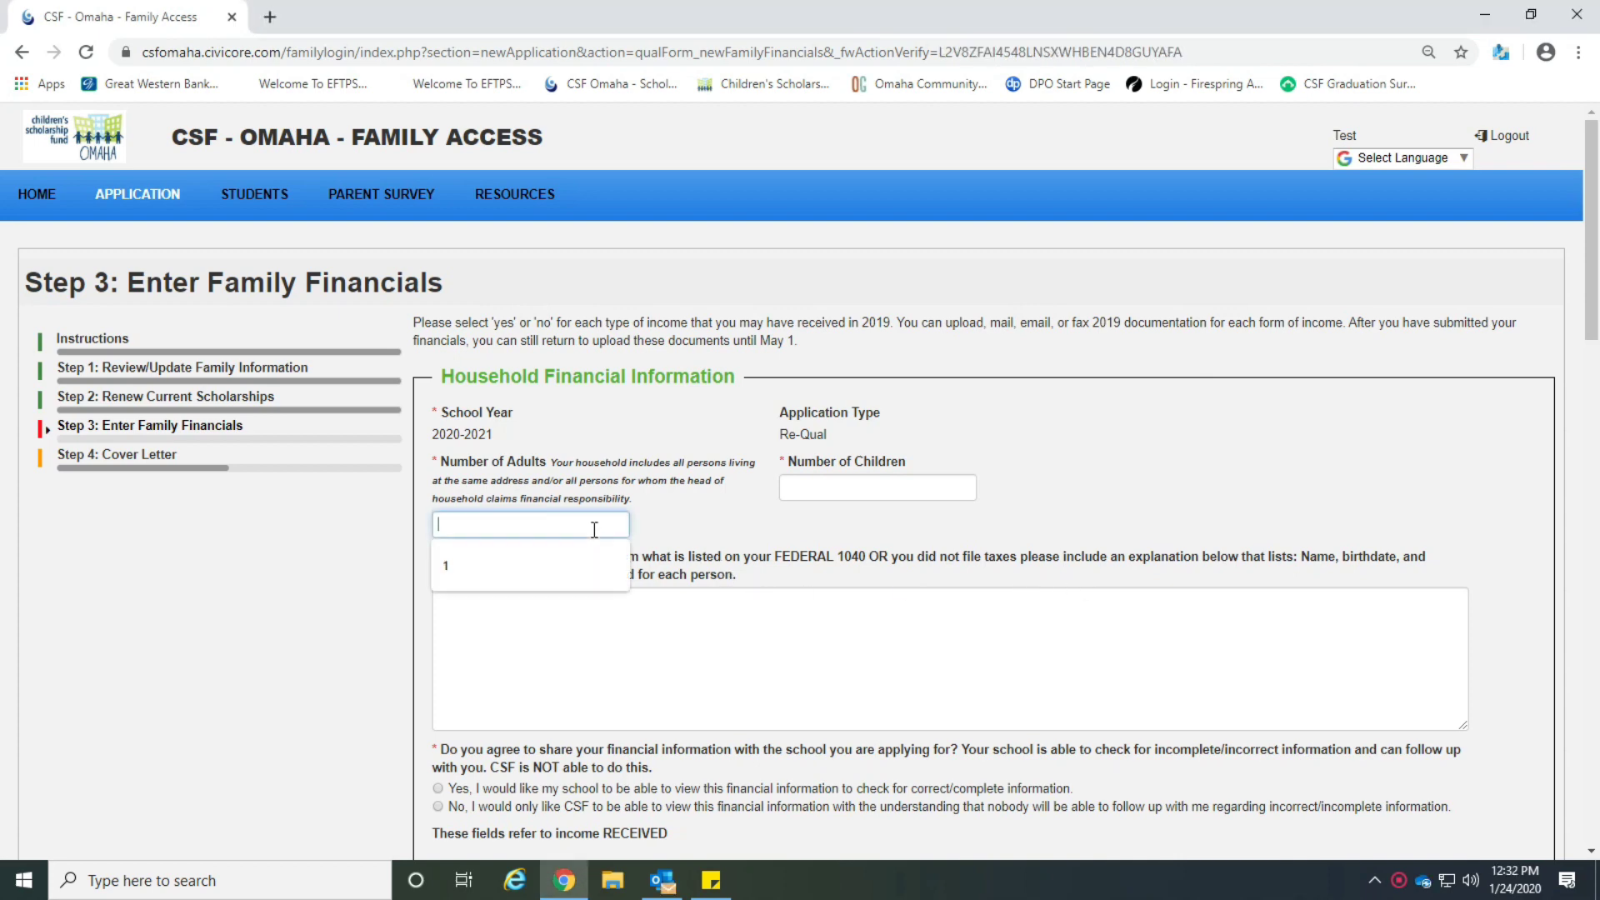
type("1")
left_click(865, 492)
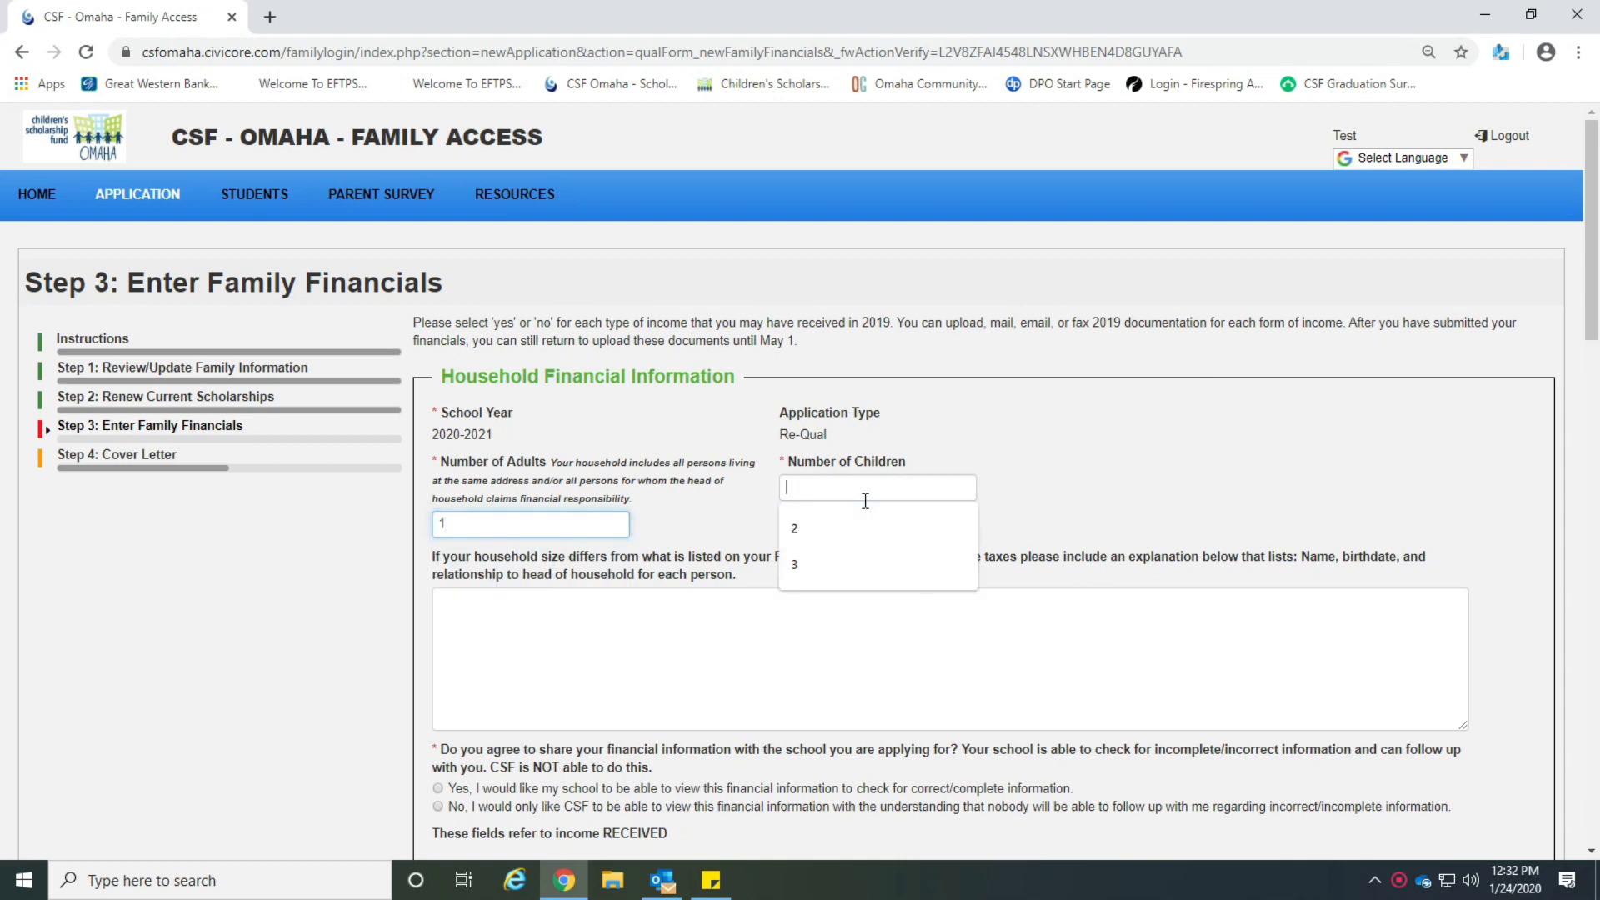
type("3")
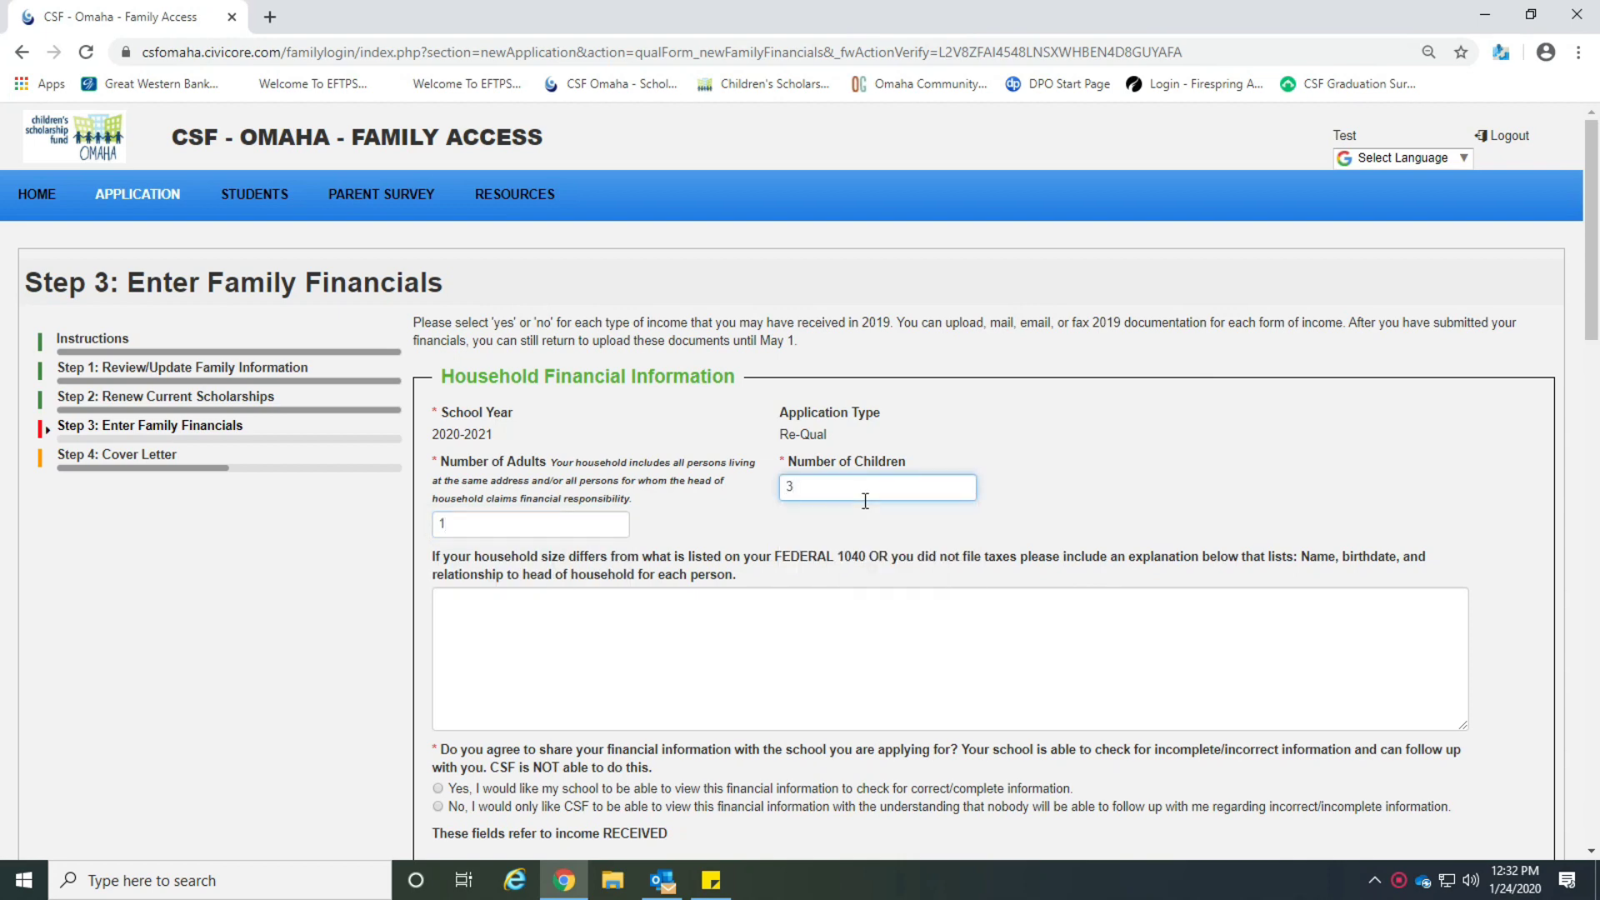
scroll(865, 500, "down", 2)
Explain the household difference with the sibling's name, birth date and relation, and agree to share financials.
left_click(590, 477)
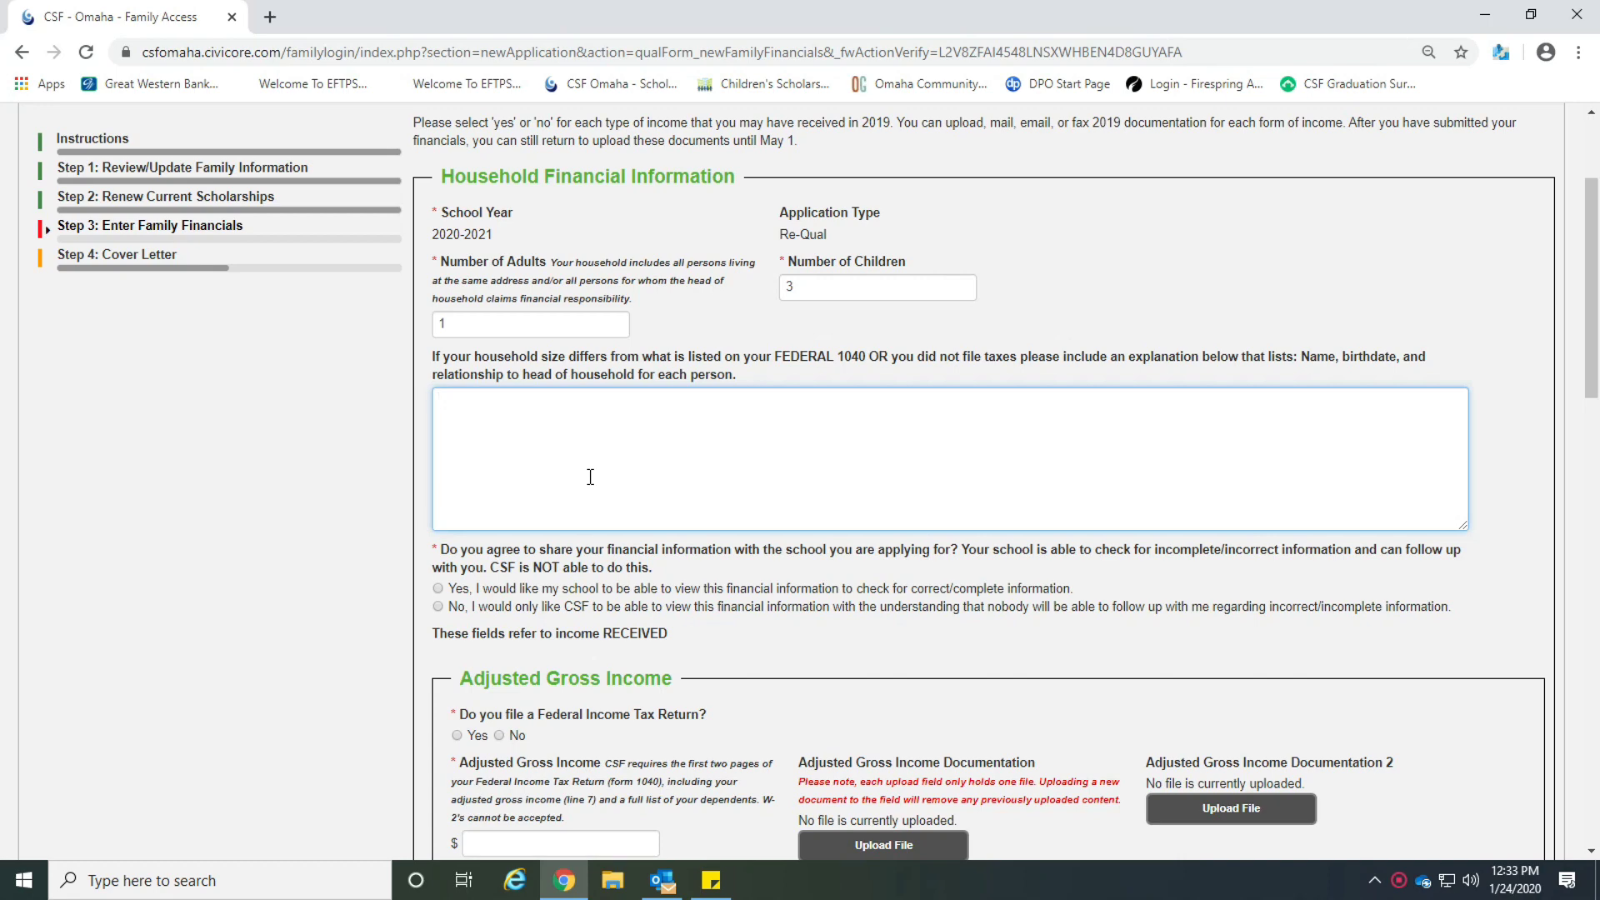
type("Test Test 11/11/15 Son")
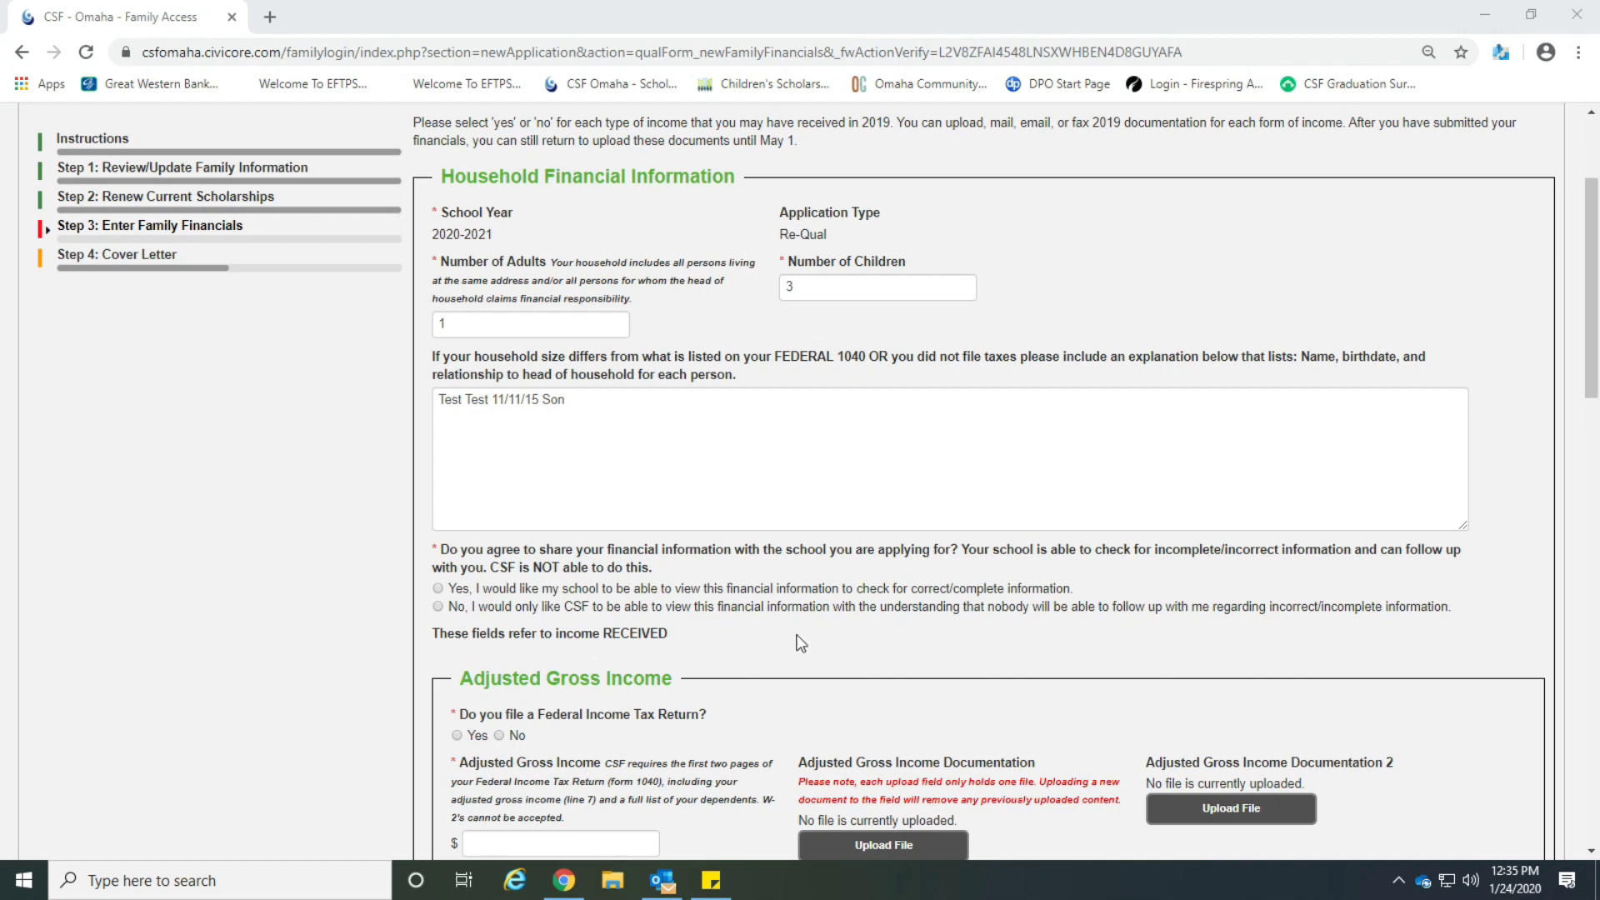
left_click(438, 588)
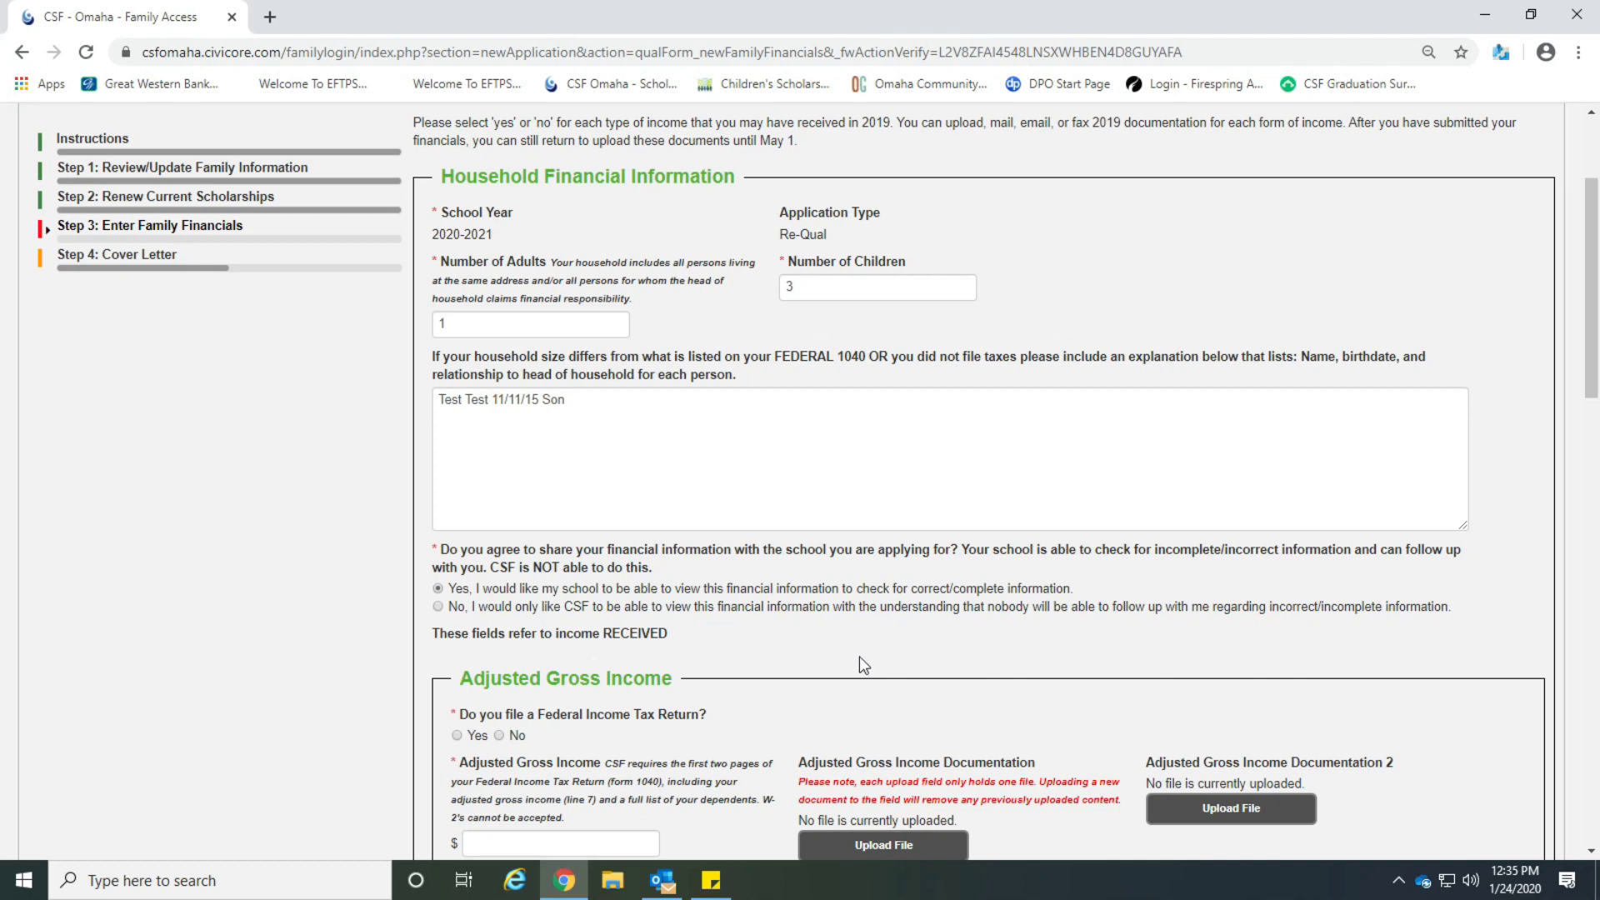
scroll(862, 664, "down", 1)
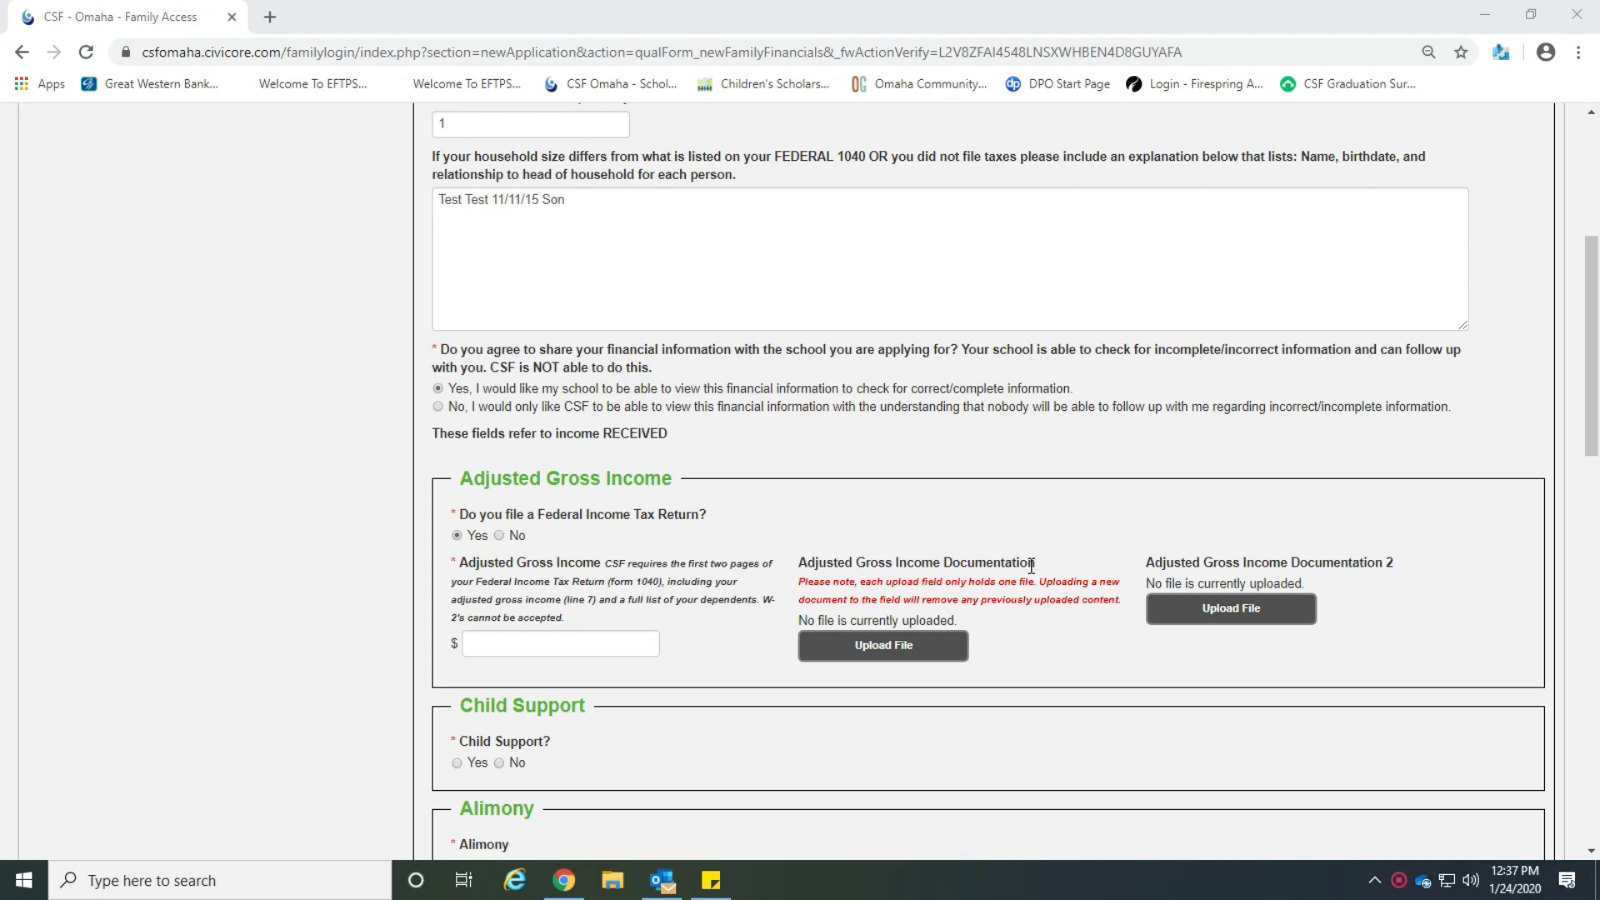
Enter an adjusted gross income of 123.
scroll(1031, 566, "down", 3)
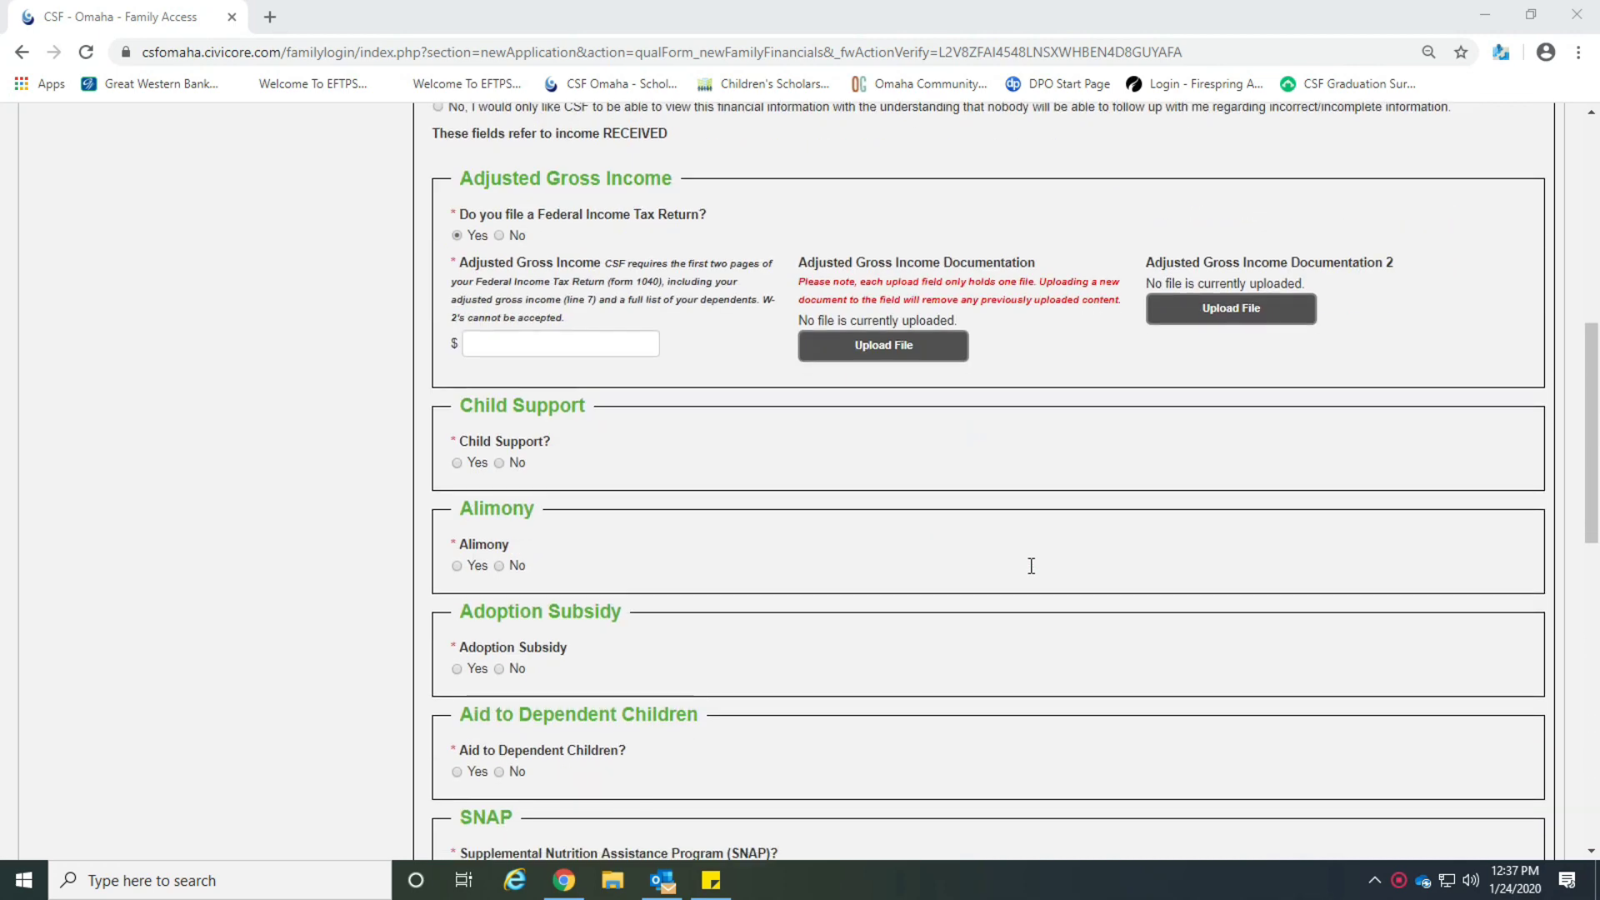
left_click(460, 240)
left_click(503, 333)
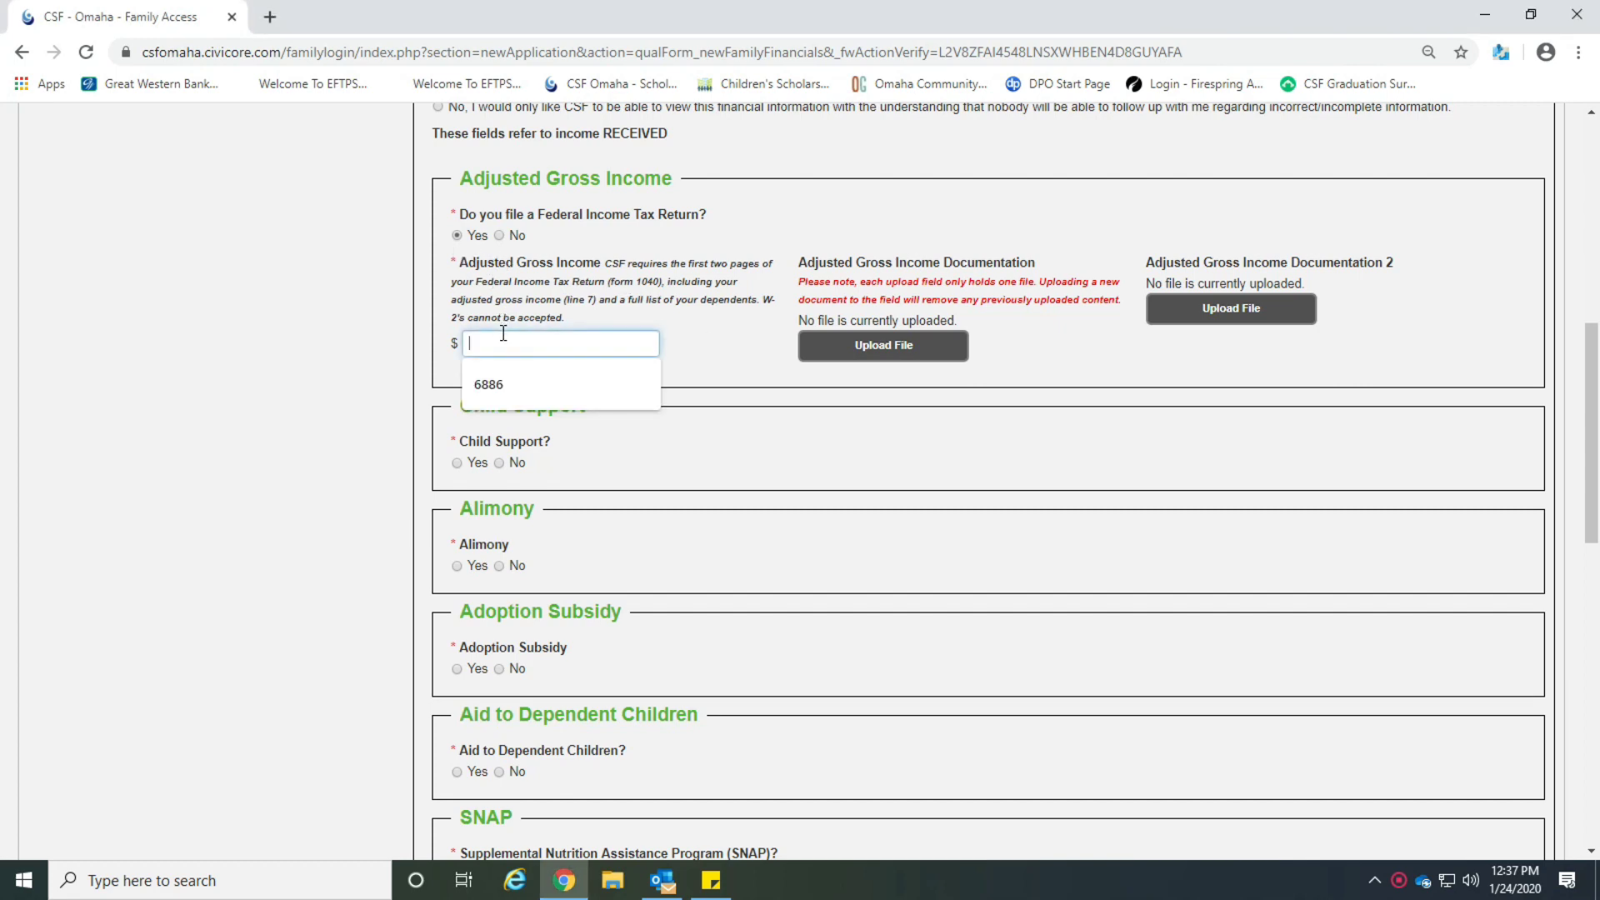
type("123")
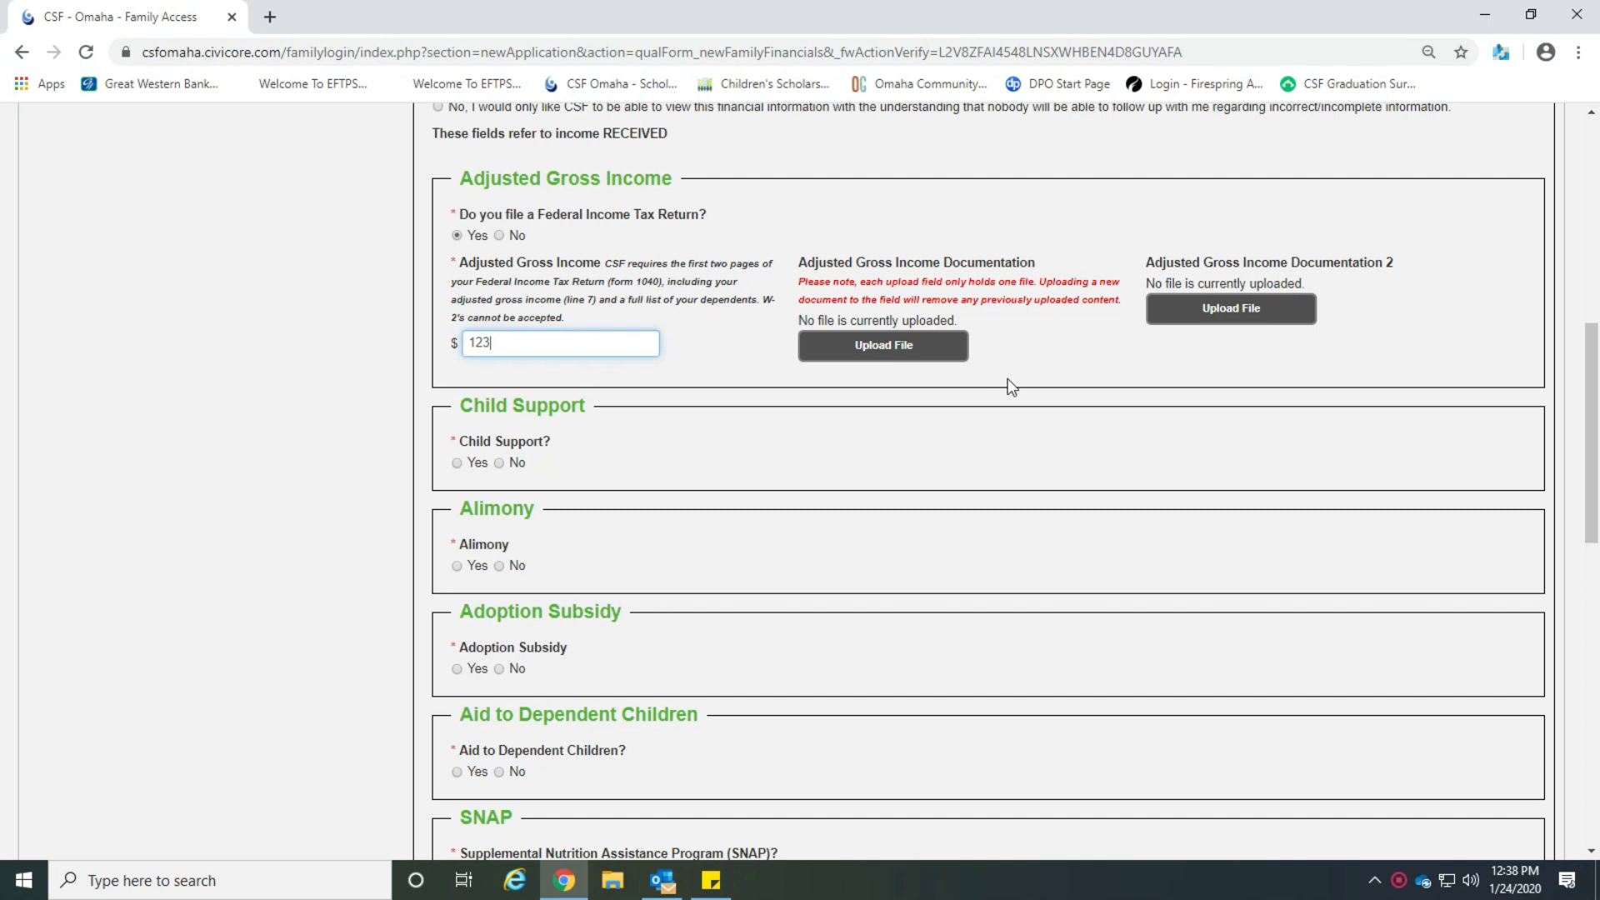
Attach Application One-Pager English and Spanish.docx as the income documentation.
left_click(901, 355)
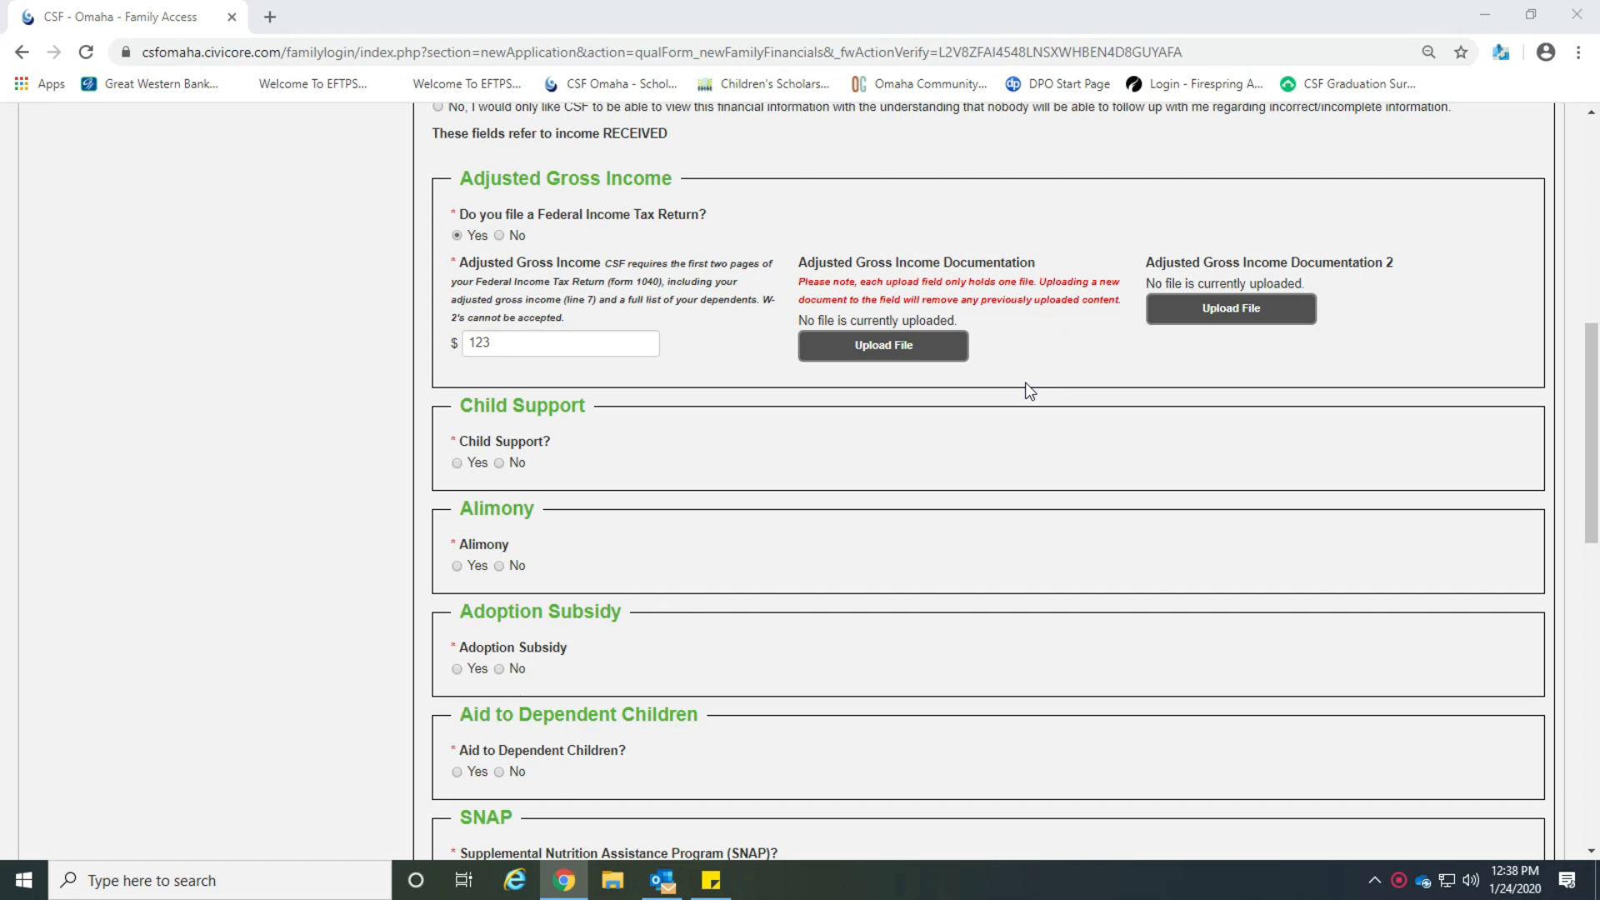
left_click(316, 181)
left_click(654, 450)
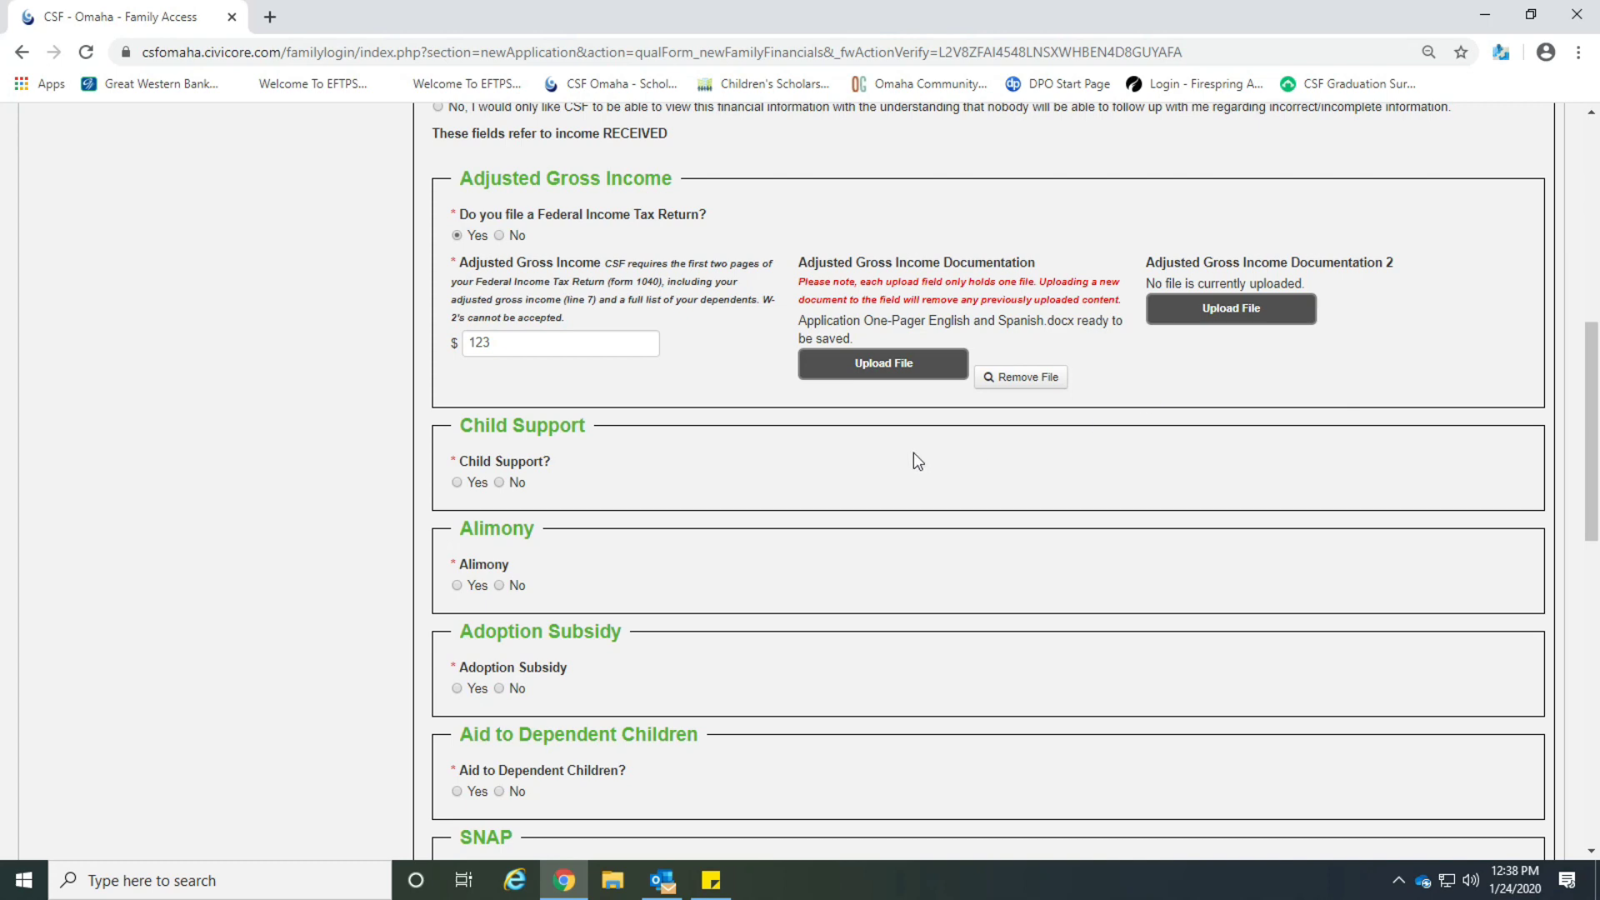
scroll(882, 476, "down", 5)
scroll(880, 474, "up", 1)
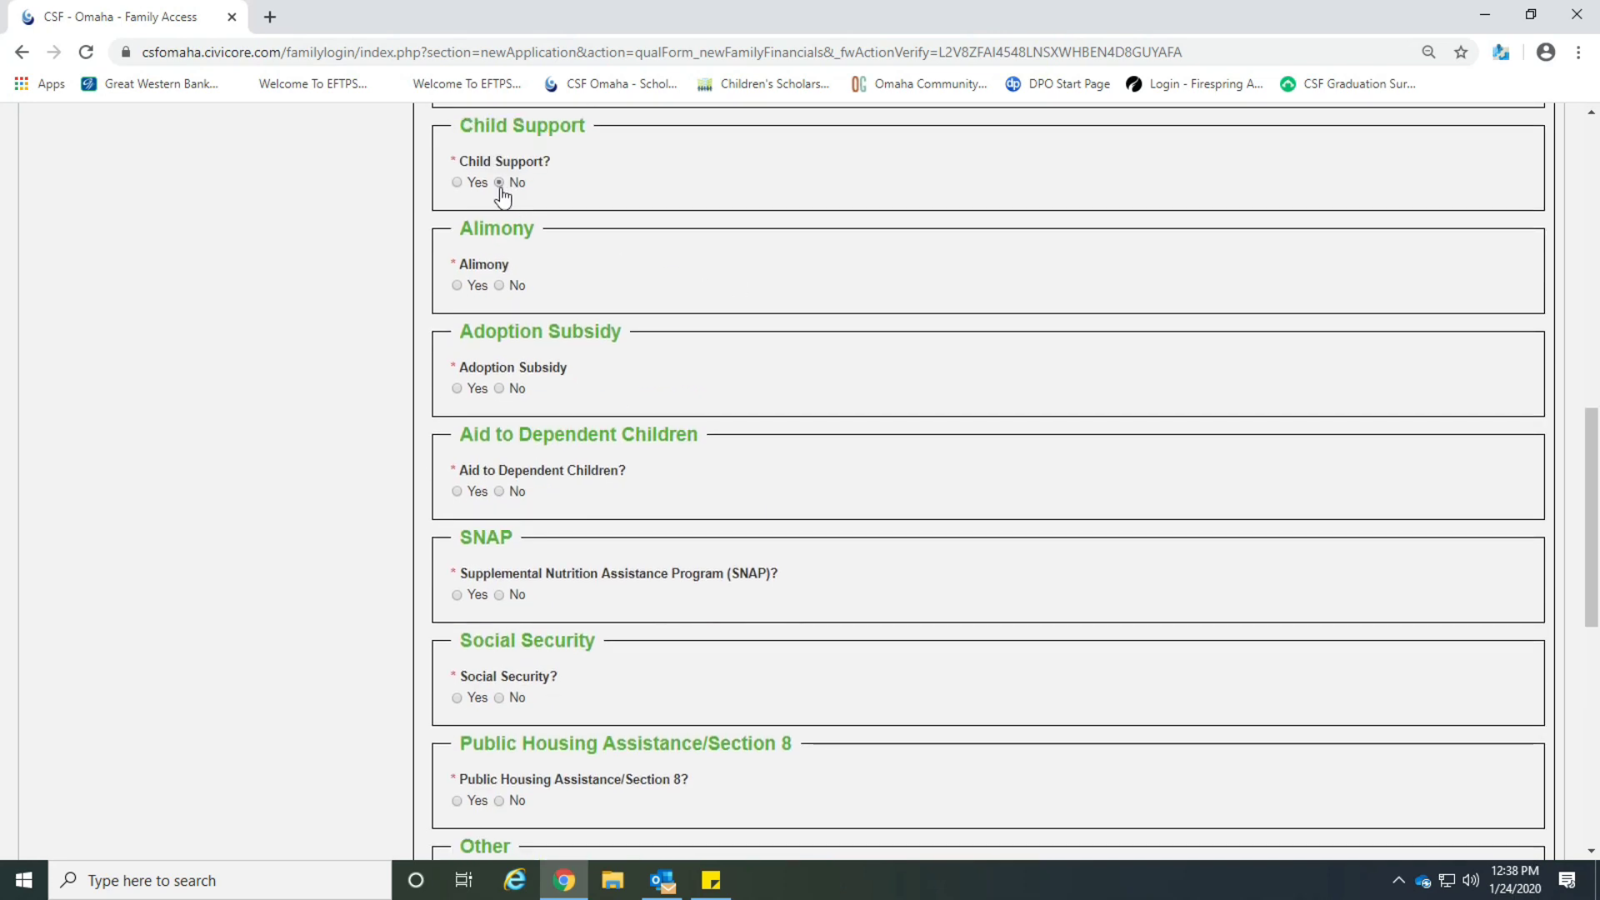
Answer No to adoption subsidy and report SNAP with an annual amount of 123.
left_click(499, 389)
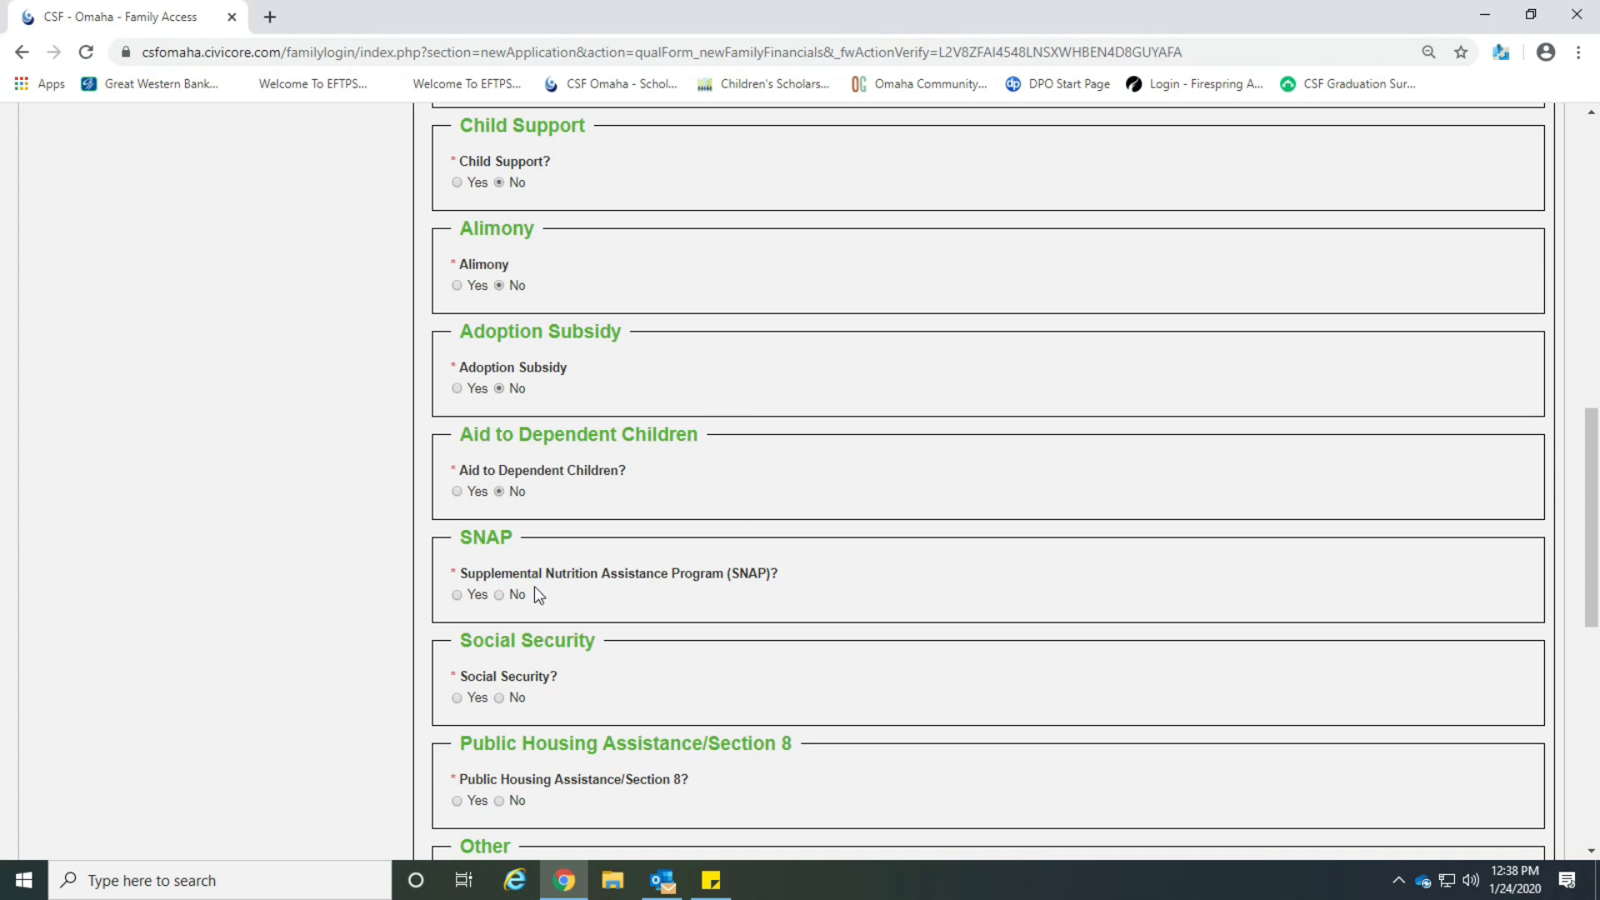
left_click(457, 594)
scroll(718, 619, "down", 1)
scroll(718, 619, "down", 2)
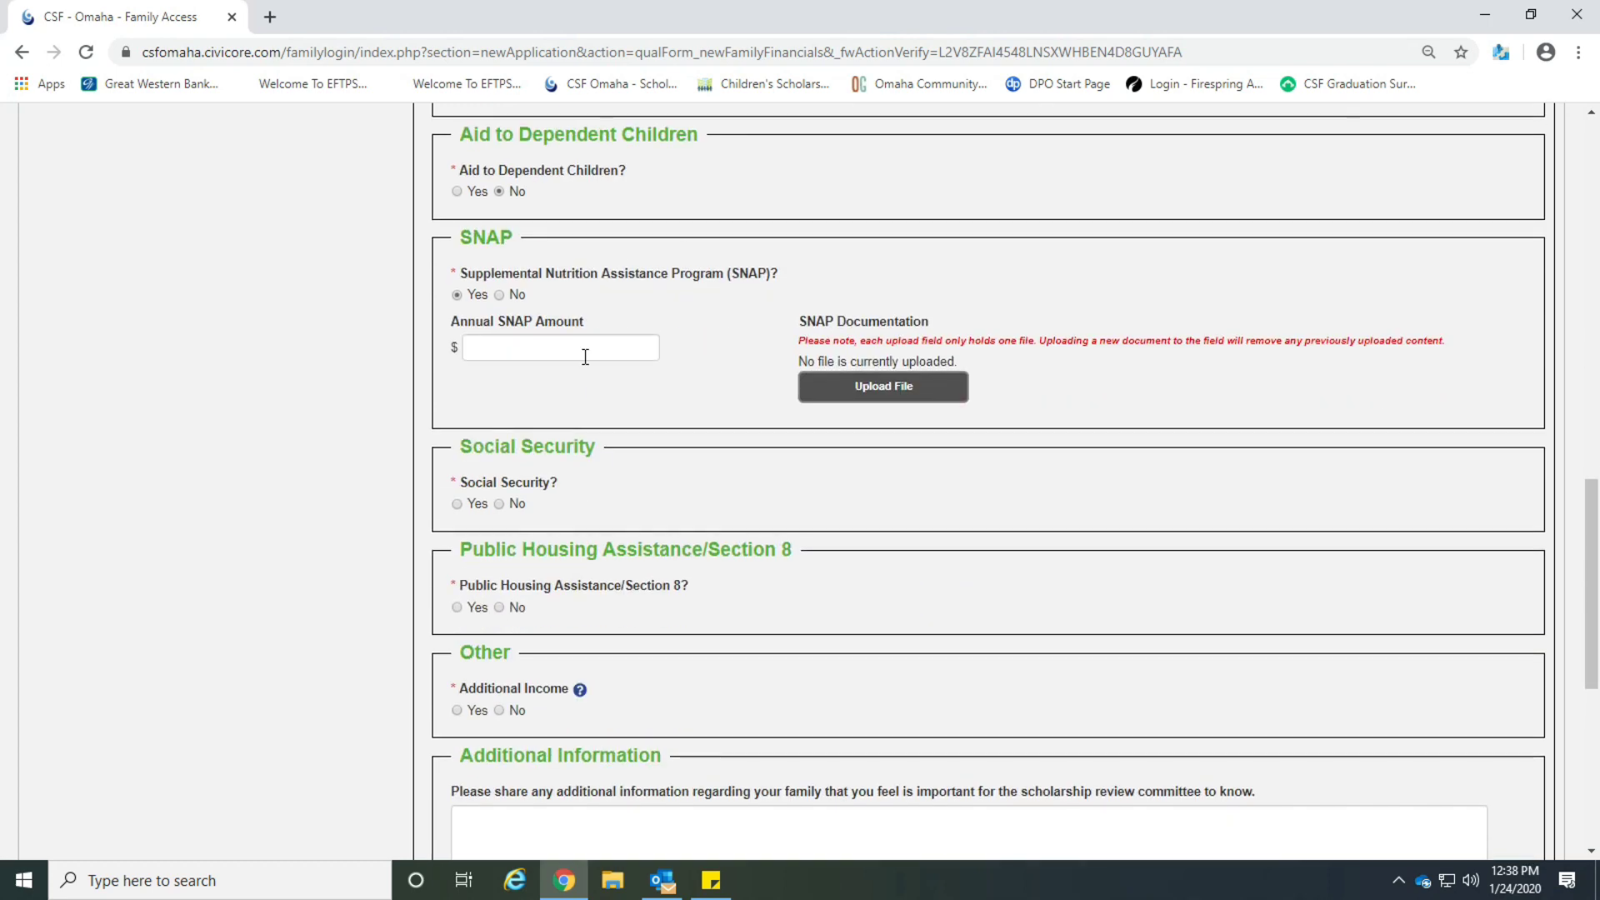
left_click(586, 353)
type("123")
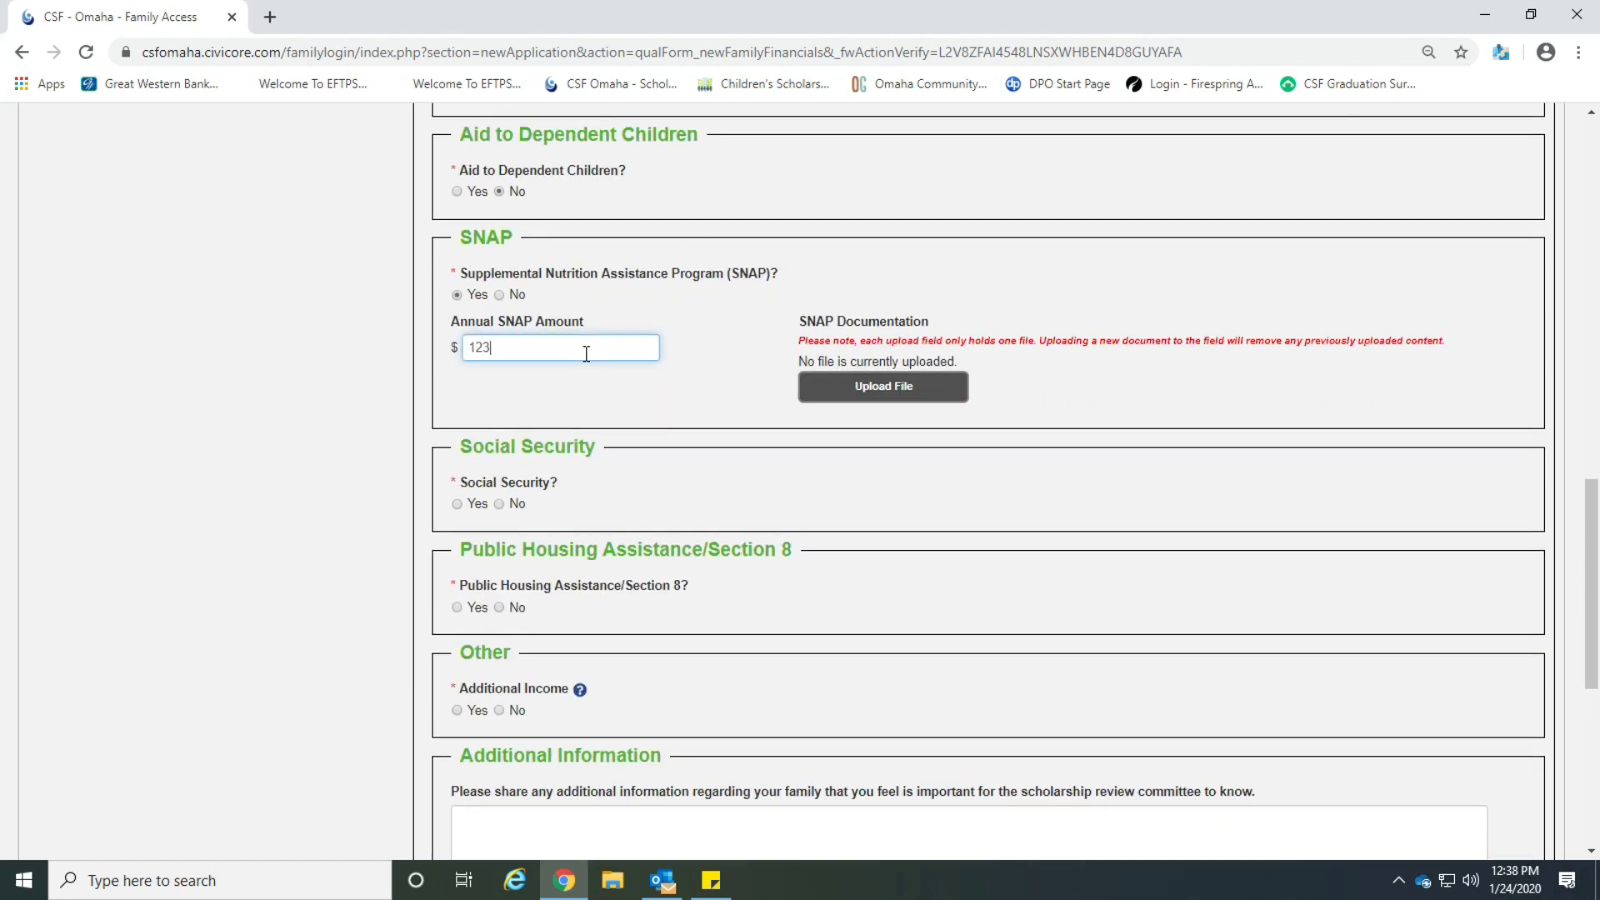
left_click(1108, 365)
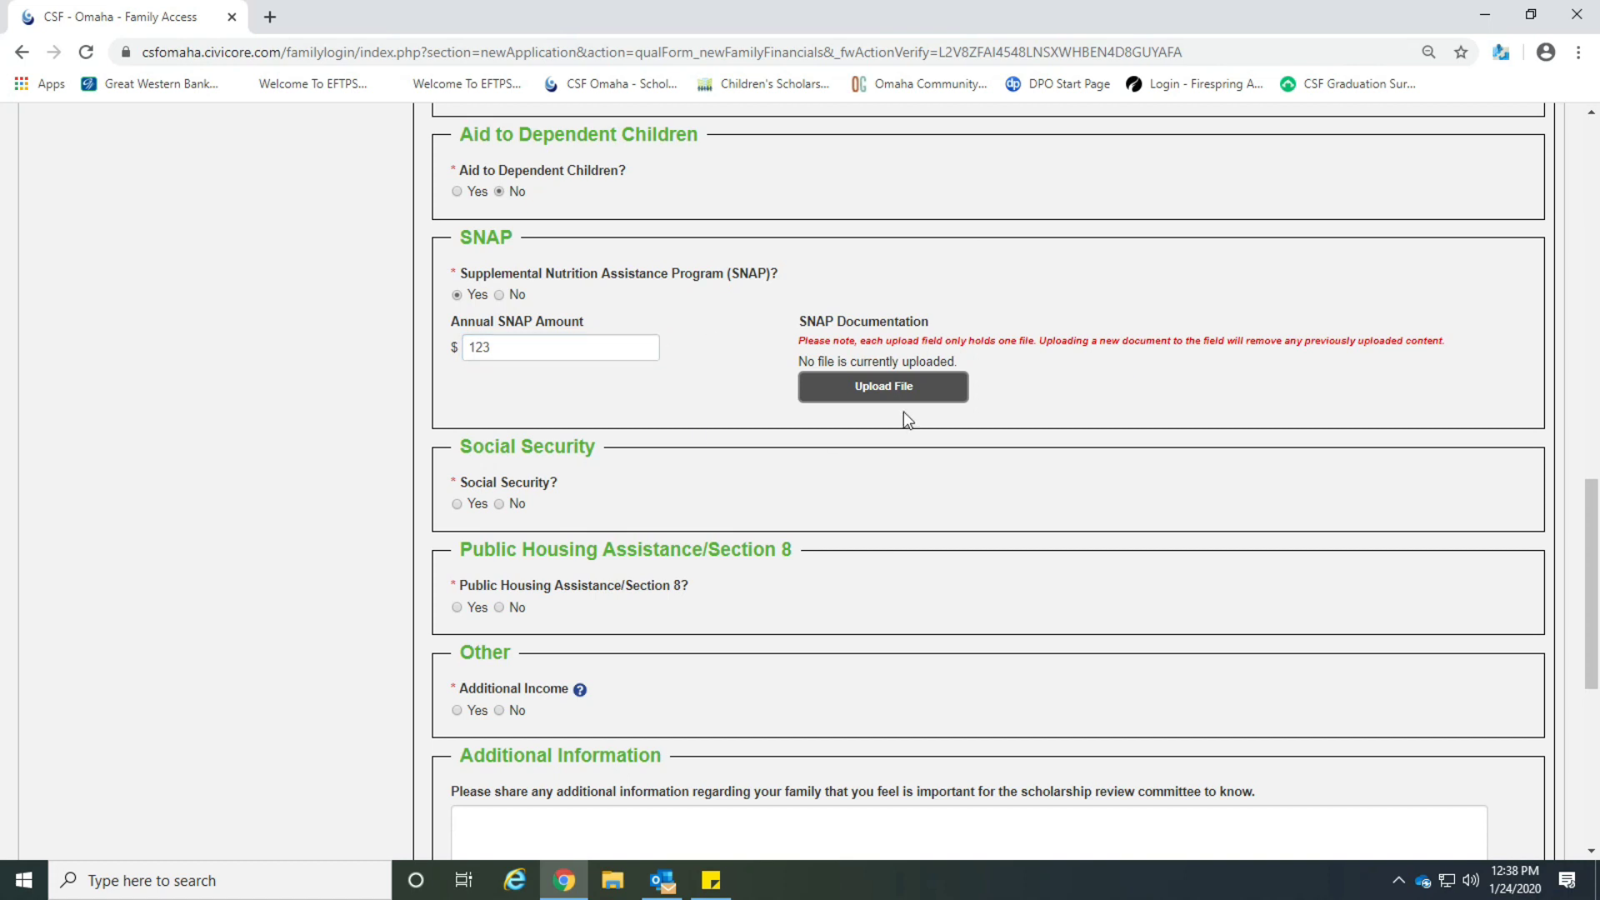
Answer No to Social Security and public housing assistance, then focus the Additional Information box.
left_click(499, 504)
left_click(499, 608)
mouse_move(581, 691)
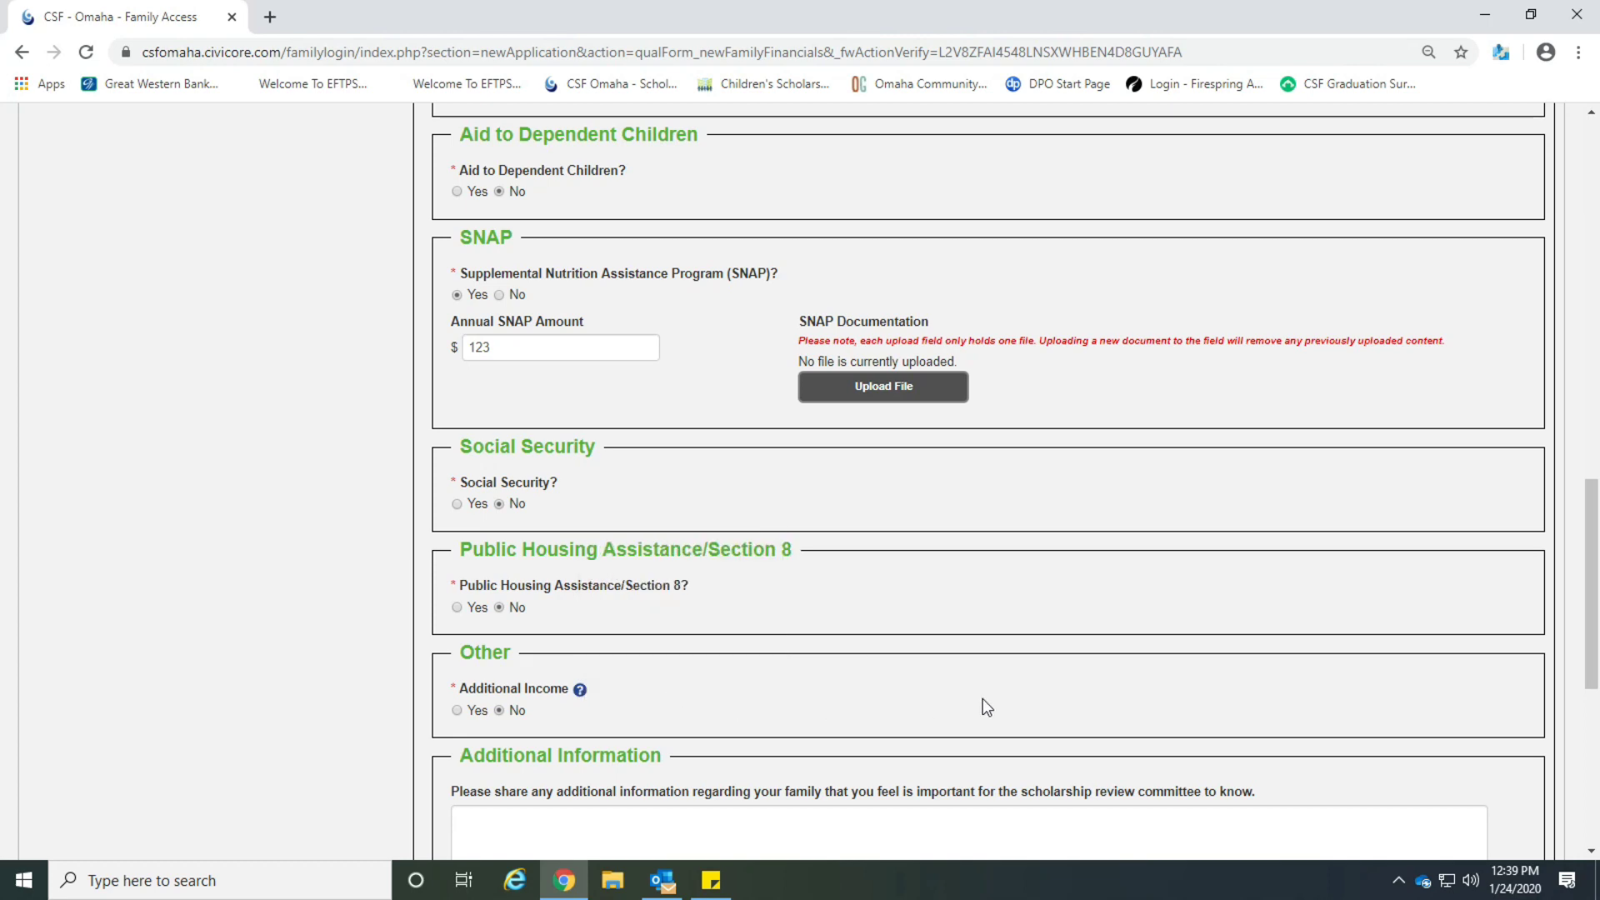
scroll(983, 699, "down", 5)
left_click(458, 438)
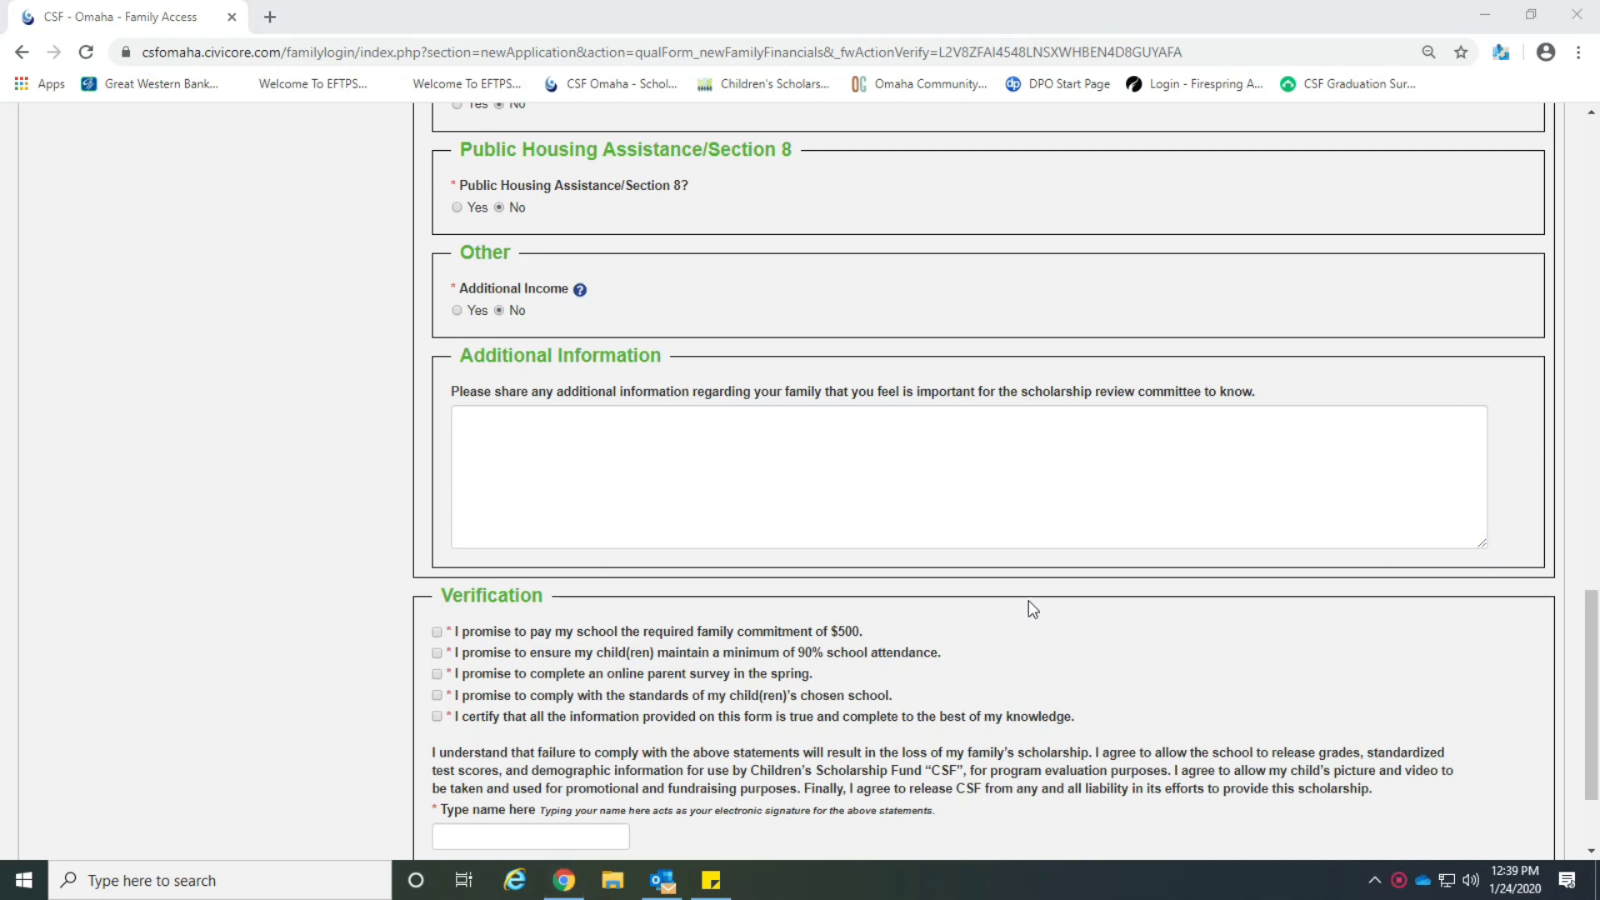
Agree to all five verification promises, from the $500 commitment to certifying the information.
scroll(1028, 600, "down", 2)
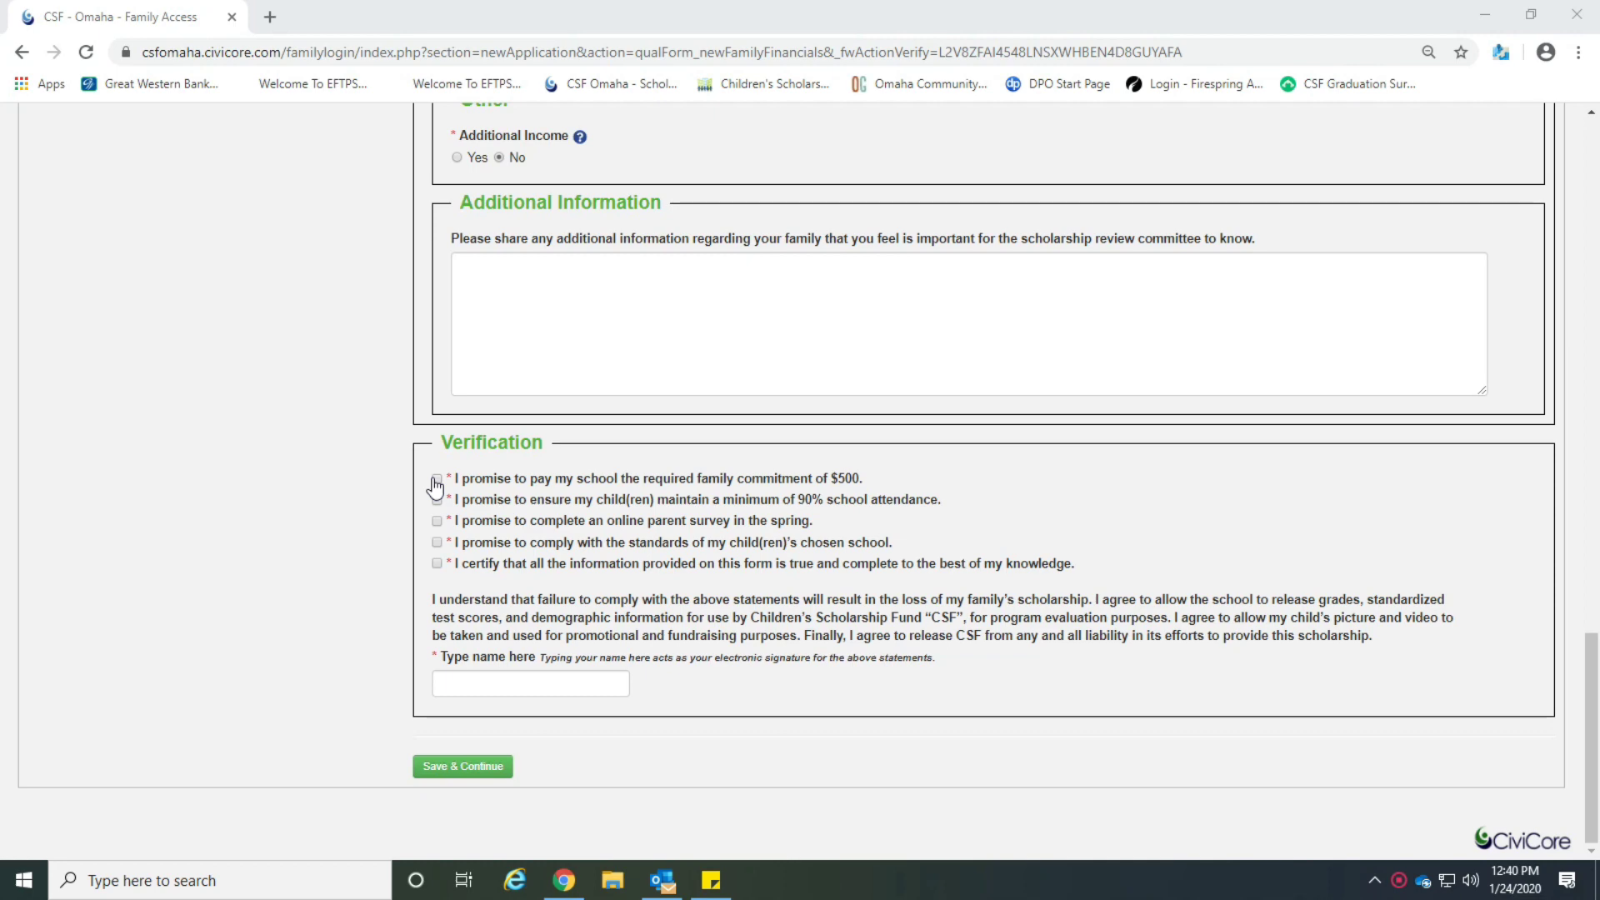
left_click(435, 481)
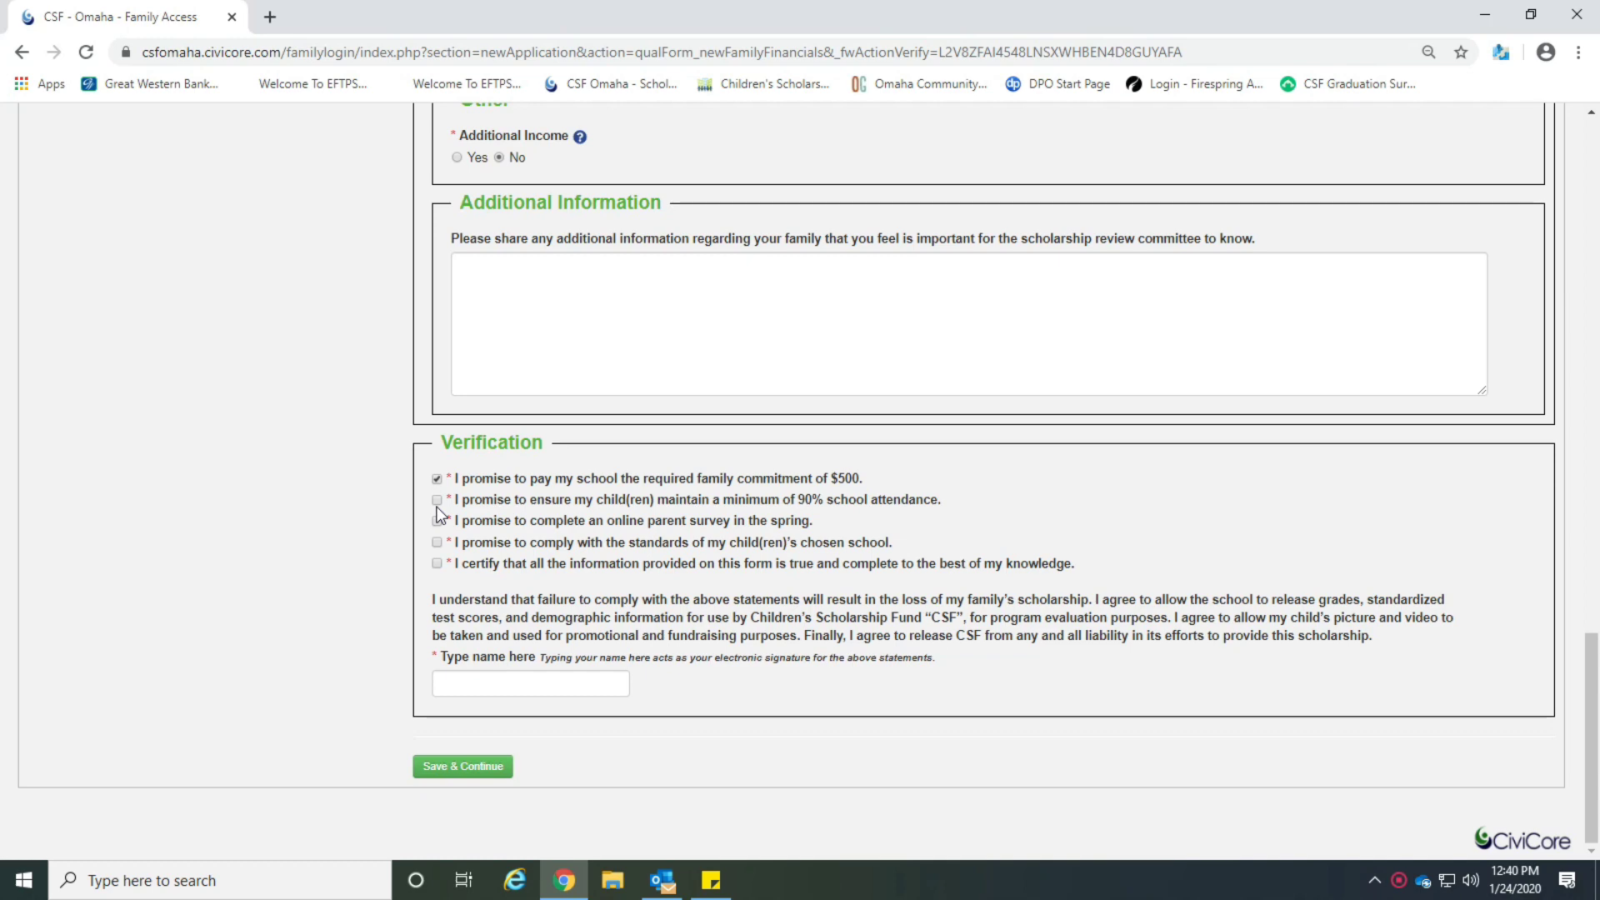
left_click(437, 500)
left_click(437, 521)
left_click(437, 542)
left_click(436, 564)
Enter the electronic signature name and save the financials to reach Step 4.
left_click(500, 690)
type("Test")
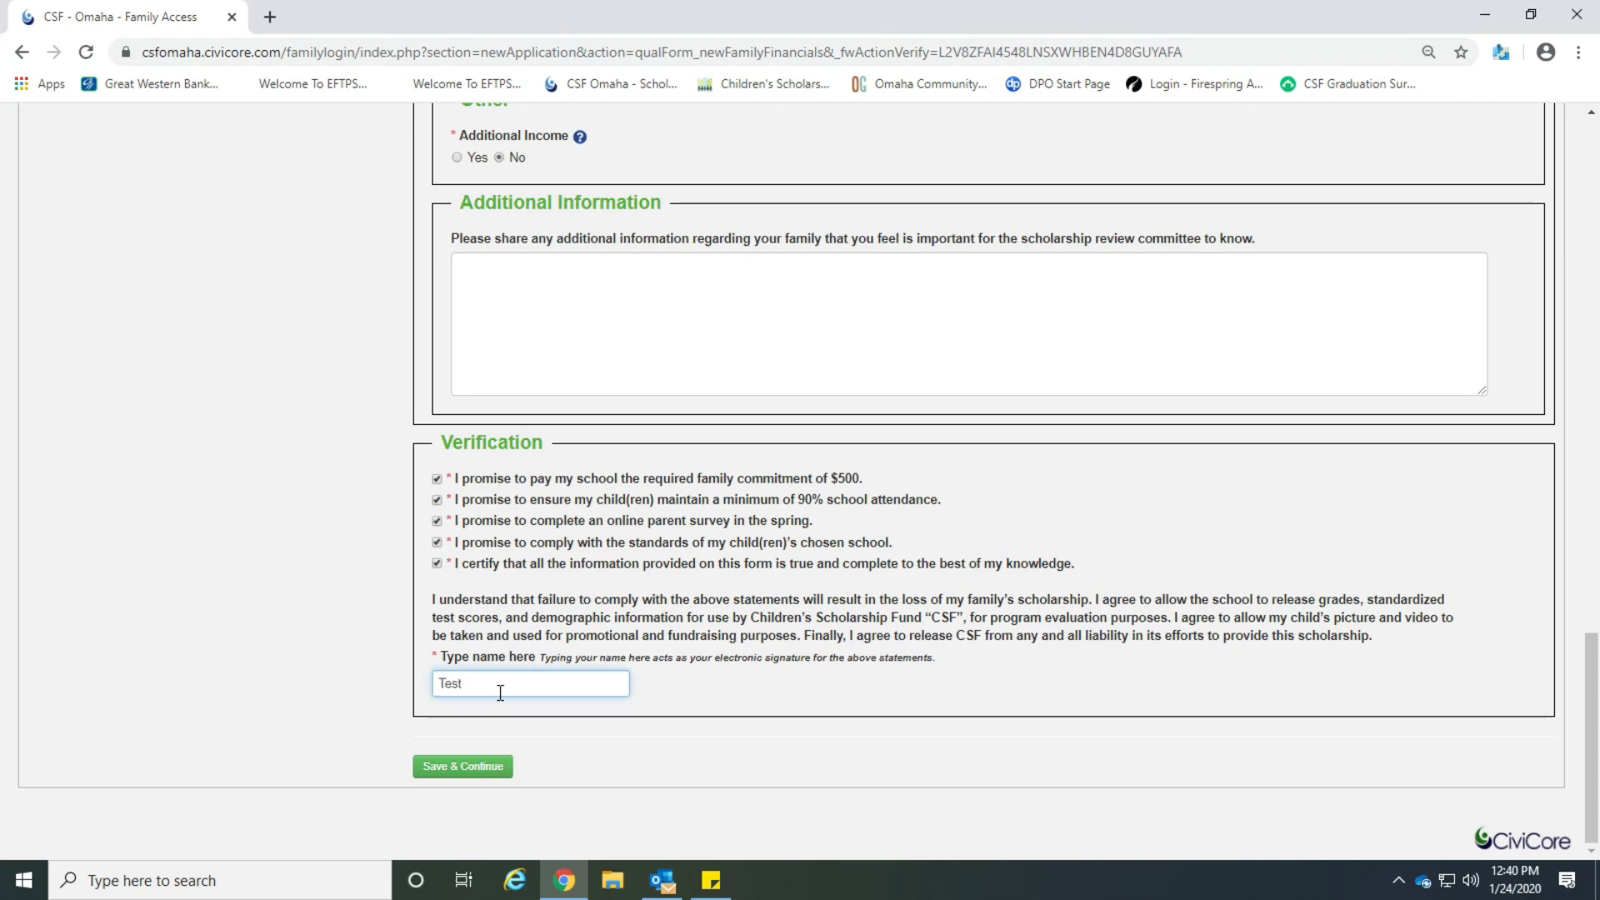
left_click(471, 764)
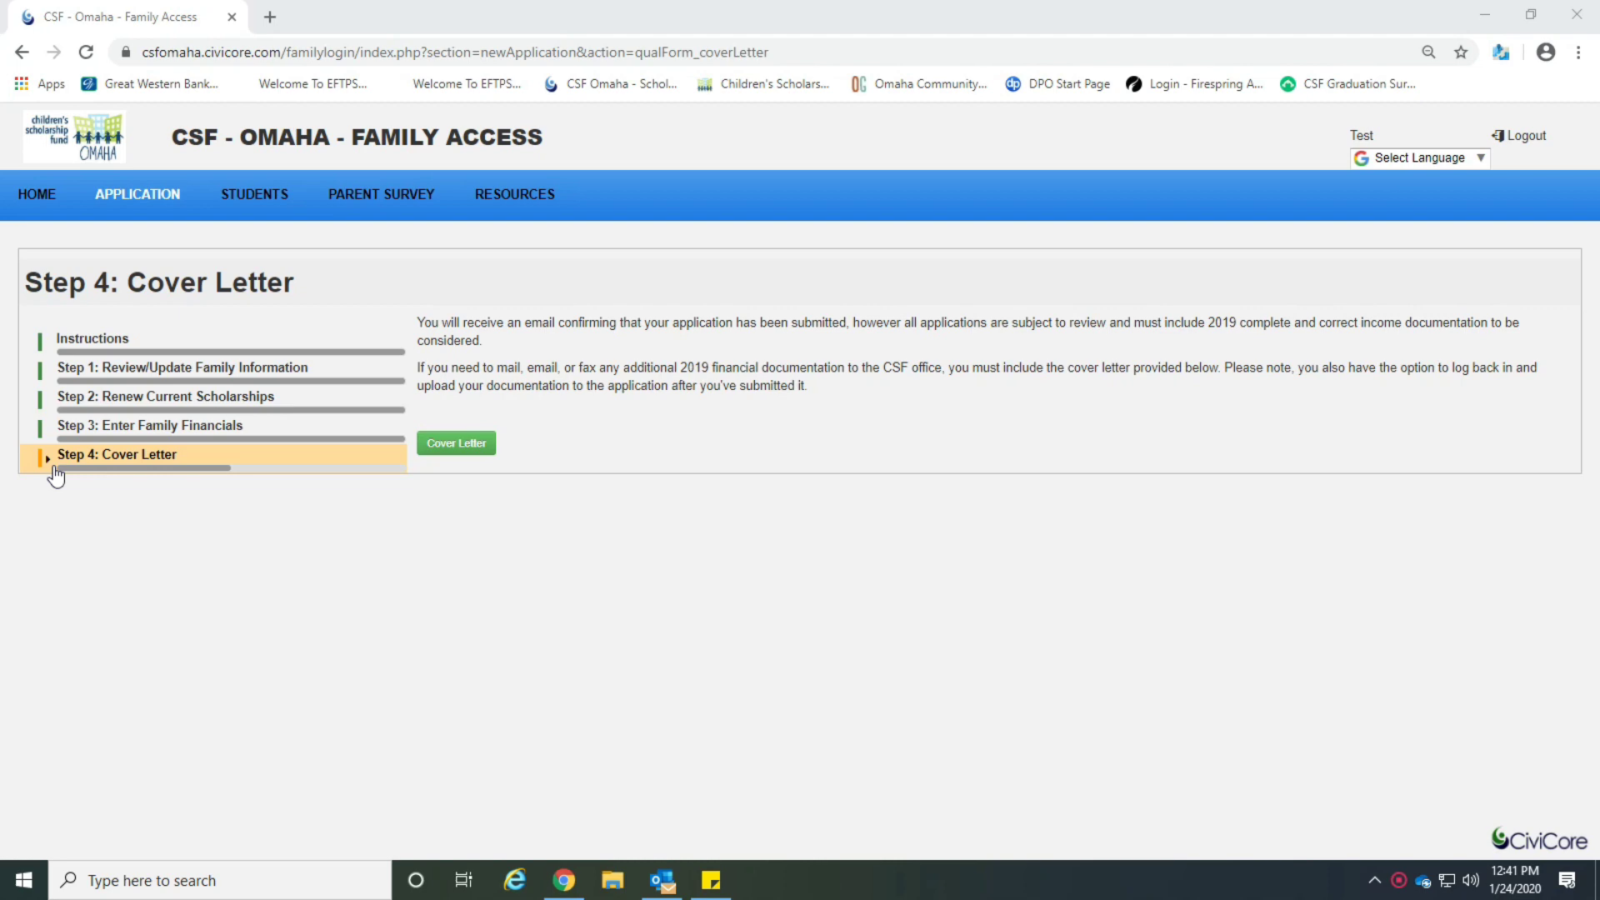
Download the Step 4 cover letter PDF, read through it, and close it to return to the application.
left_click(457, 454)
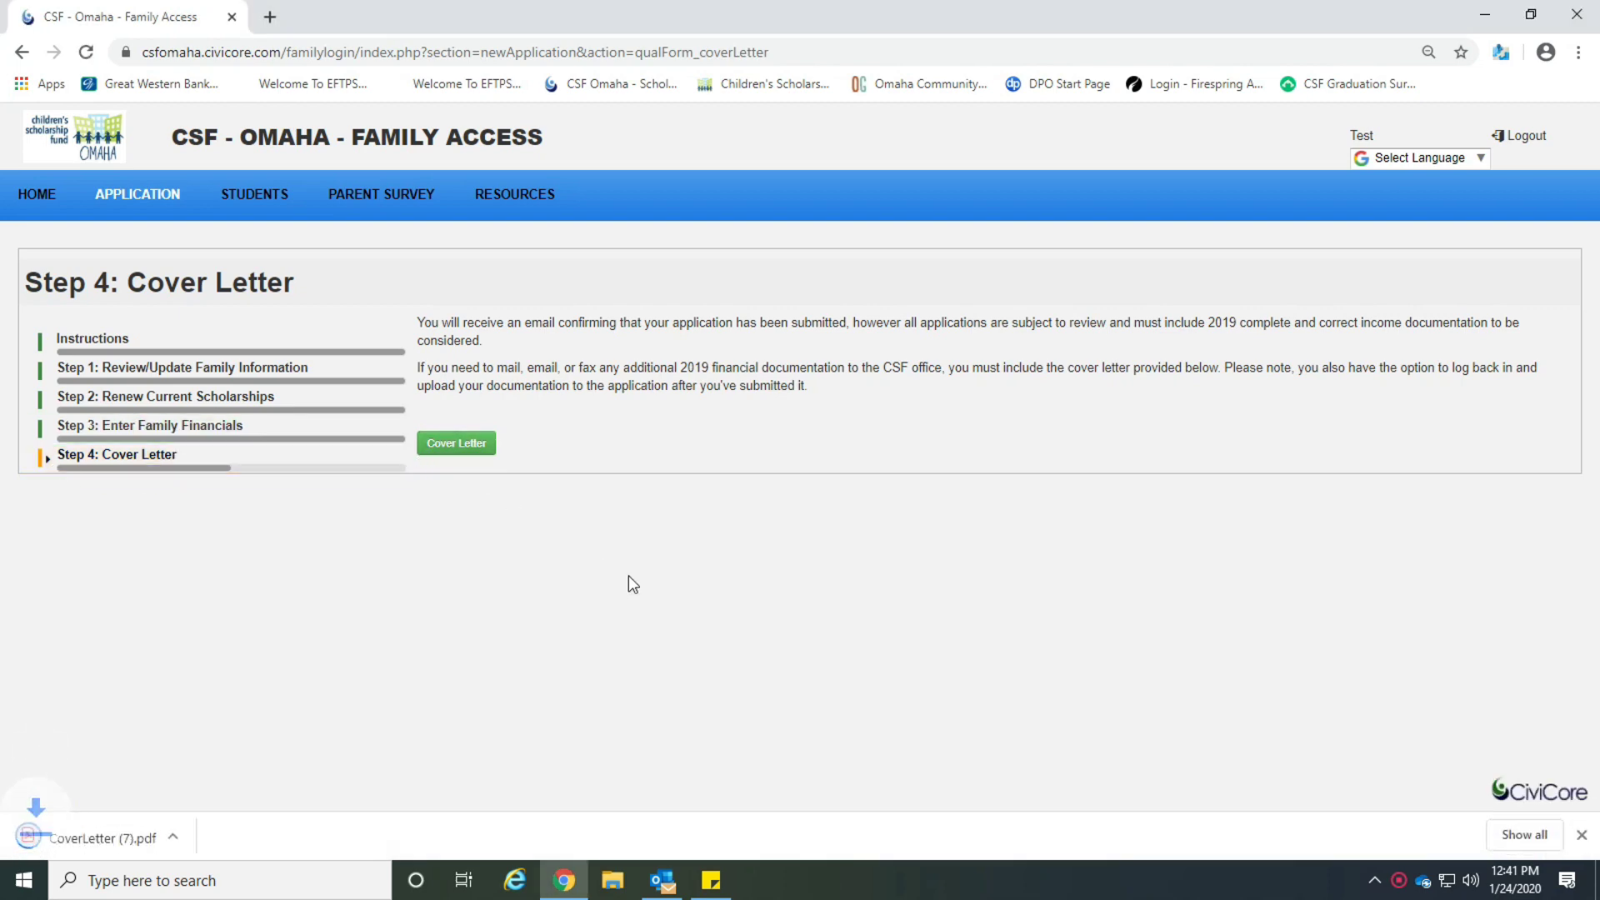
left_click(125, 842)
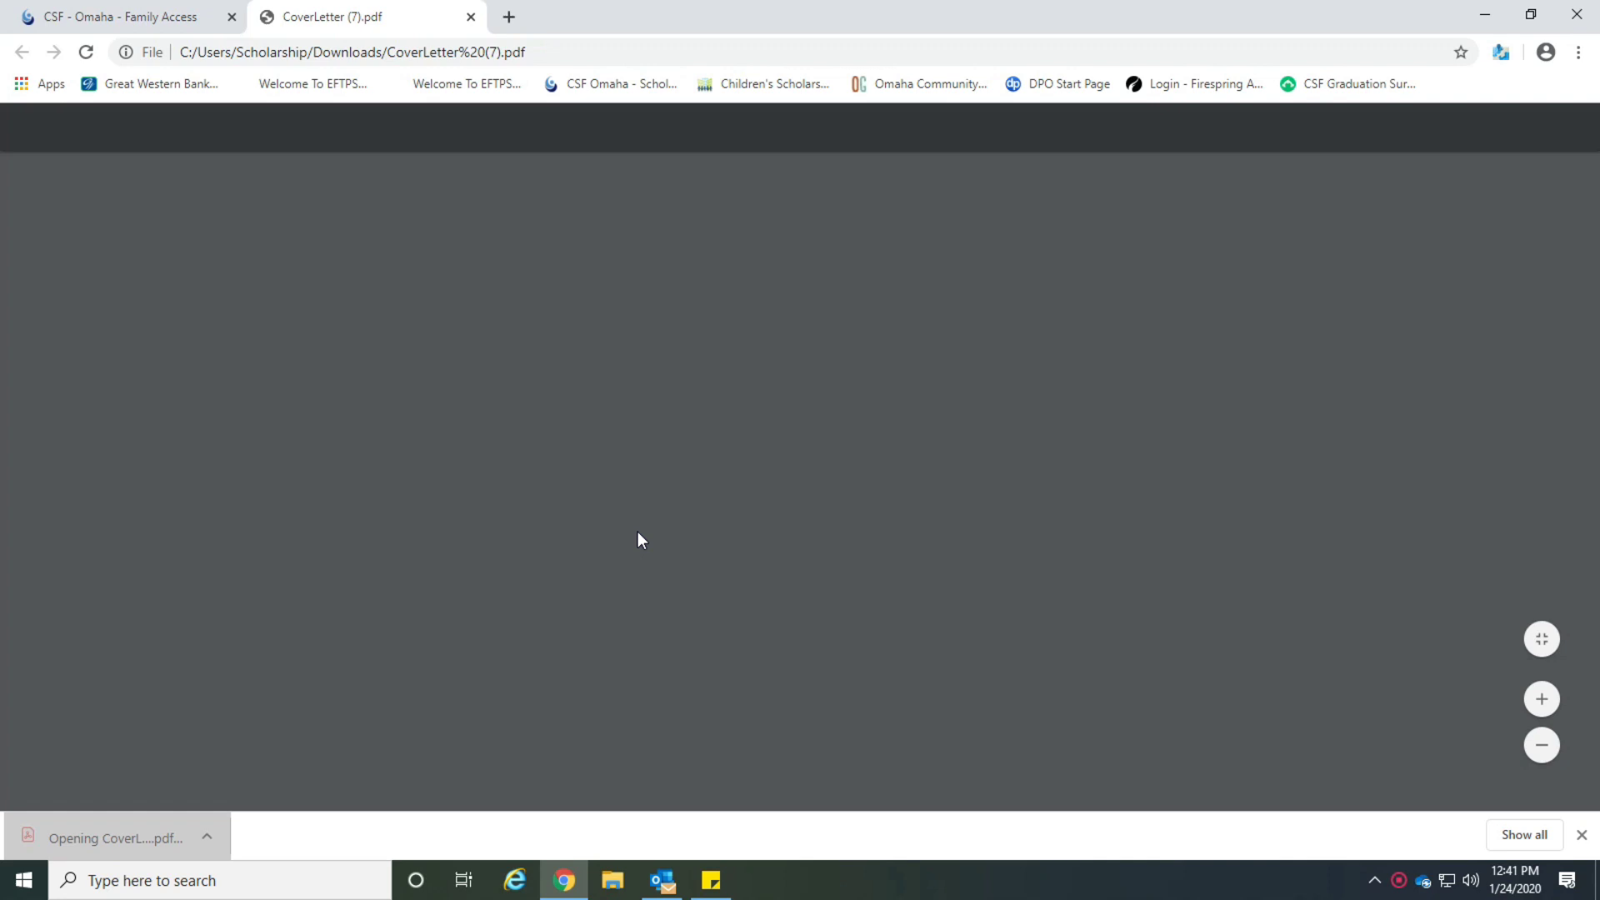
scroll(705, 508, "down", 5)
scroll(707, 511, "up", 3)
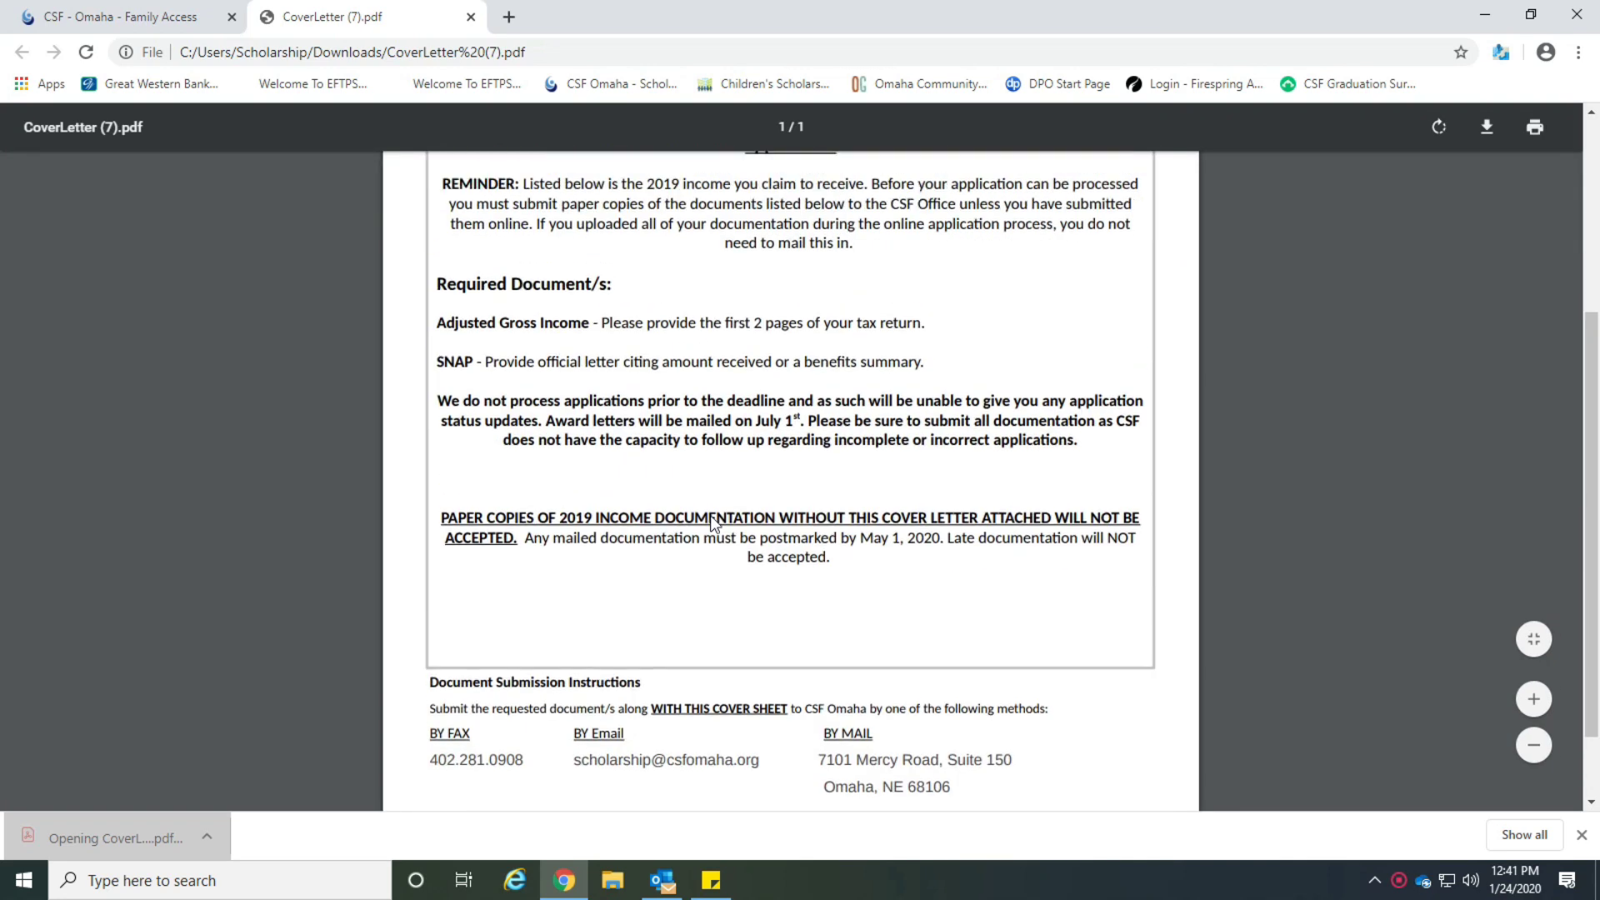
scroll(710, 524, "up", 2)
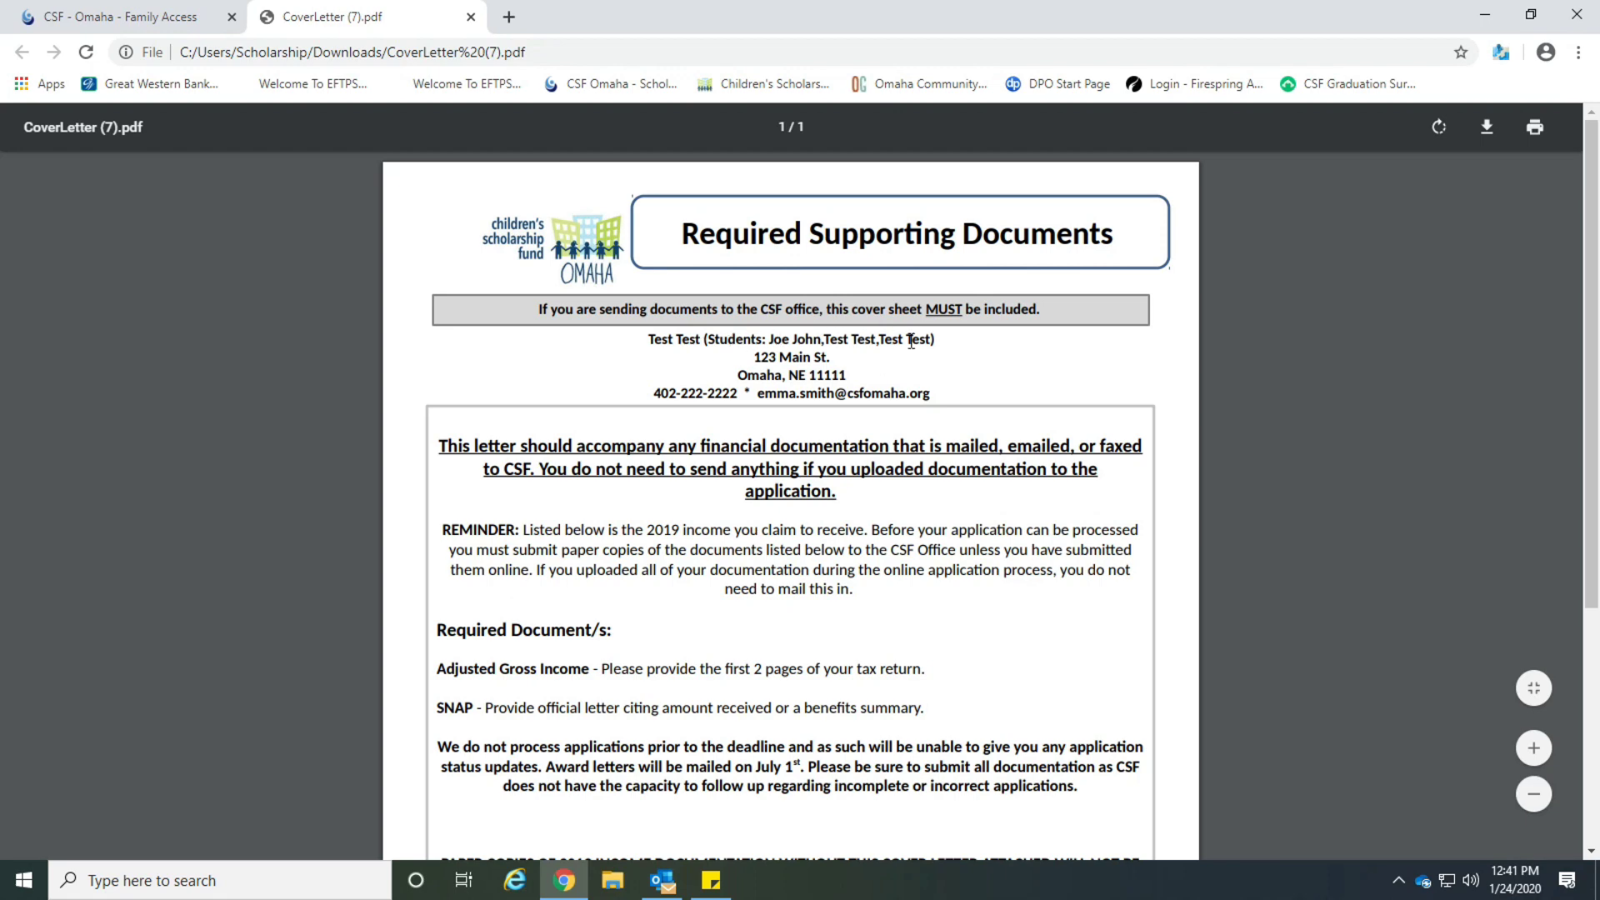
scroll(889, 390, "down", 4)
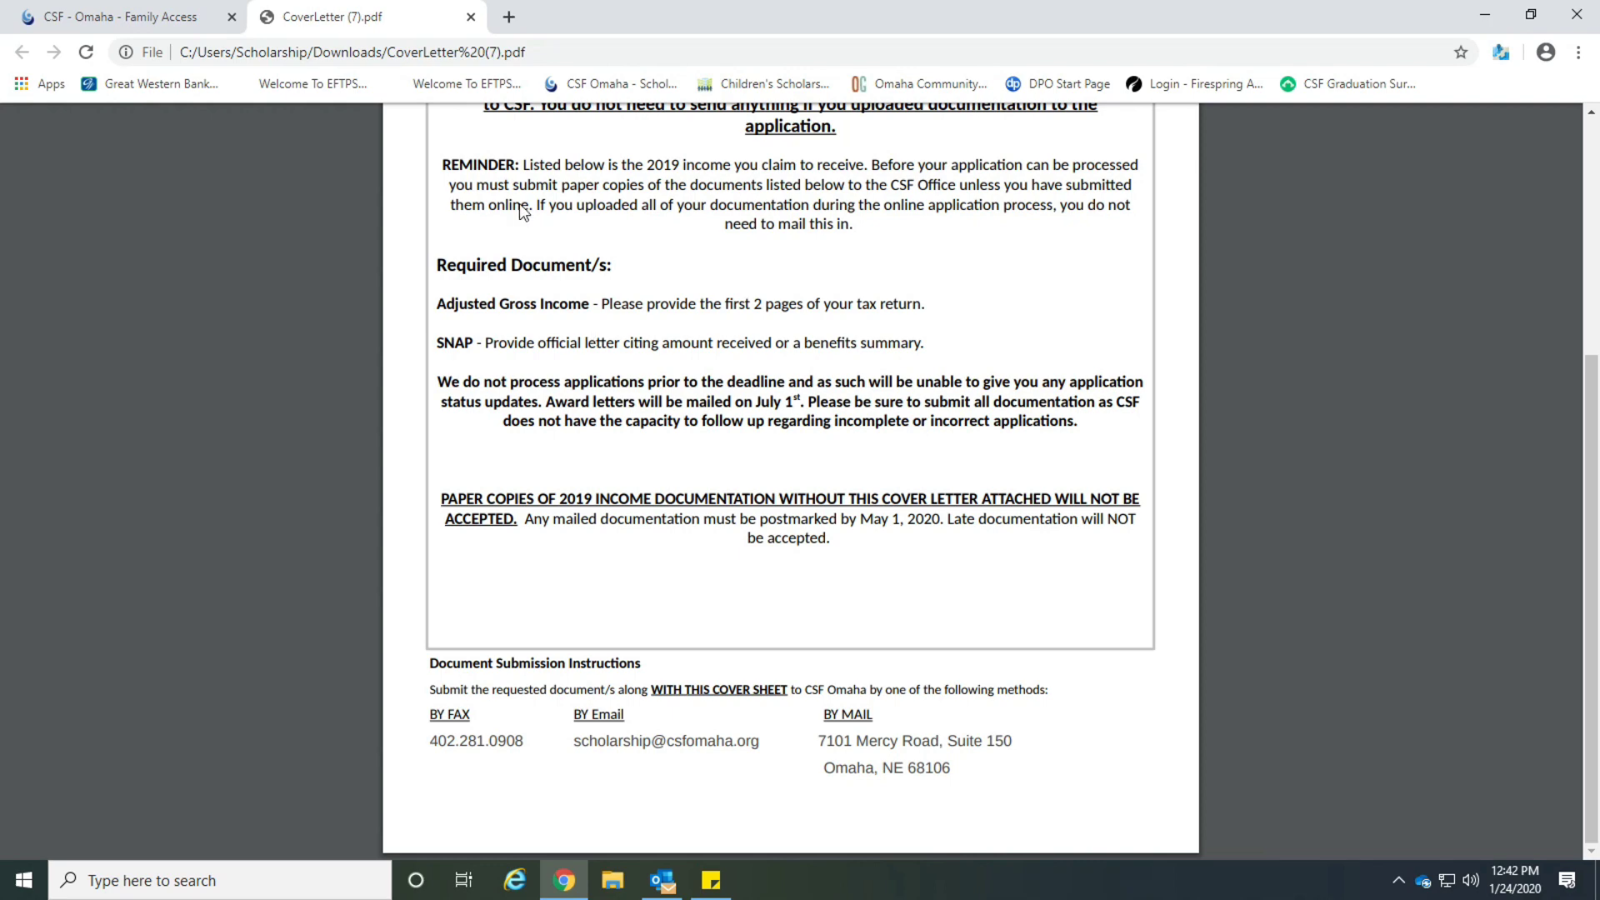
left_click(471, 17)
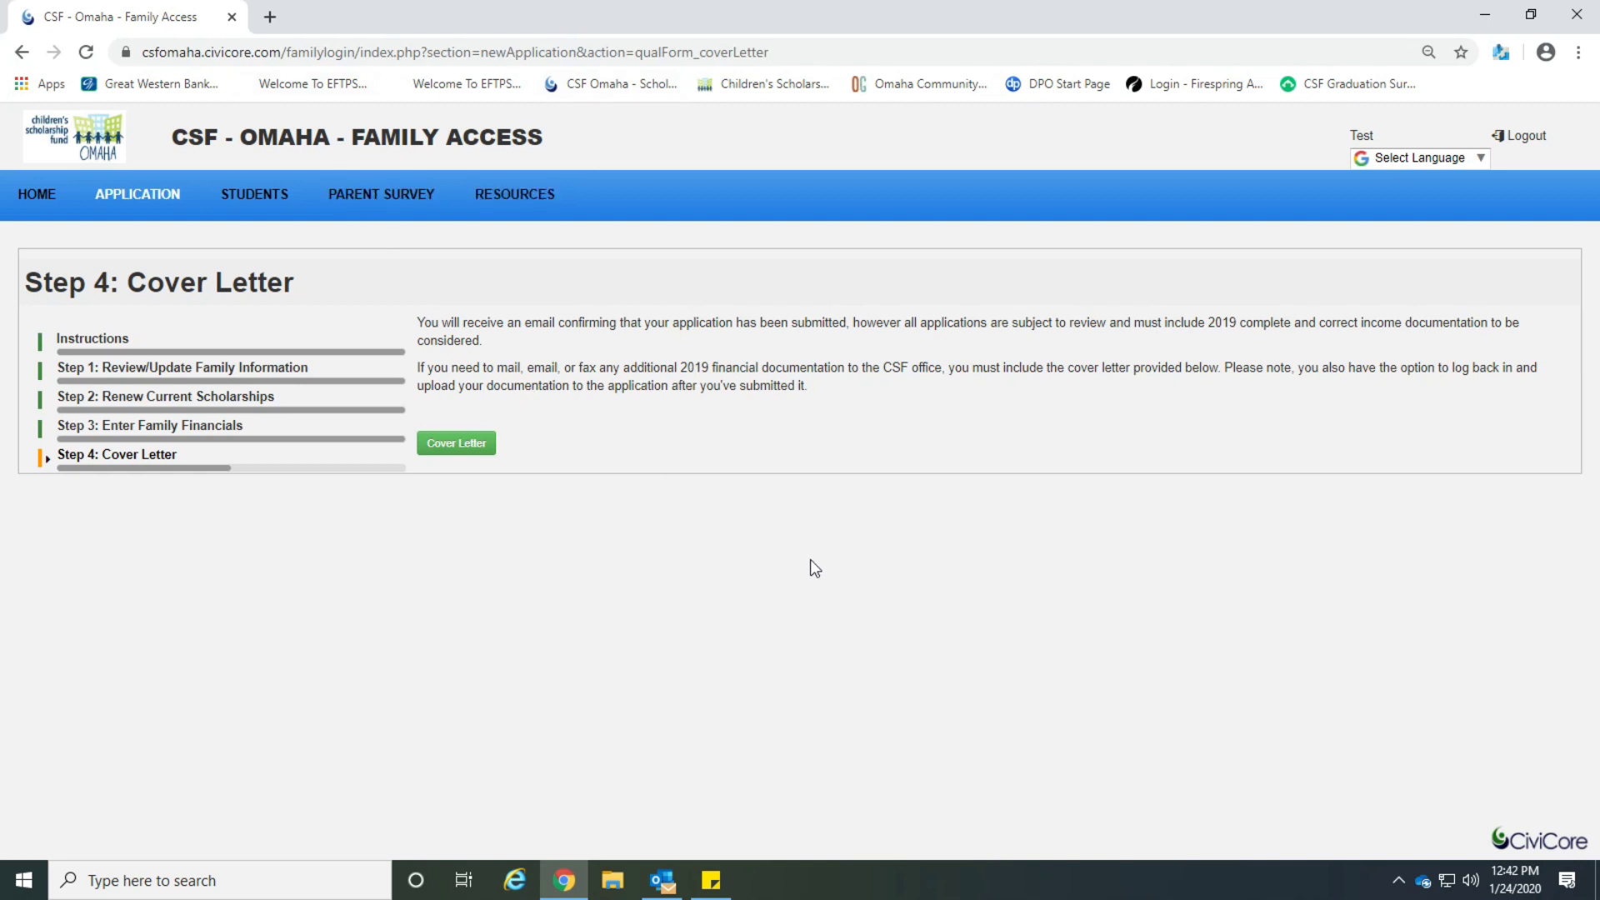
Back on Step 3, upload a document as the Food Stamps (SNAP) proof and submit it.
left_click(237, 435)
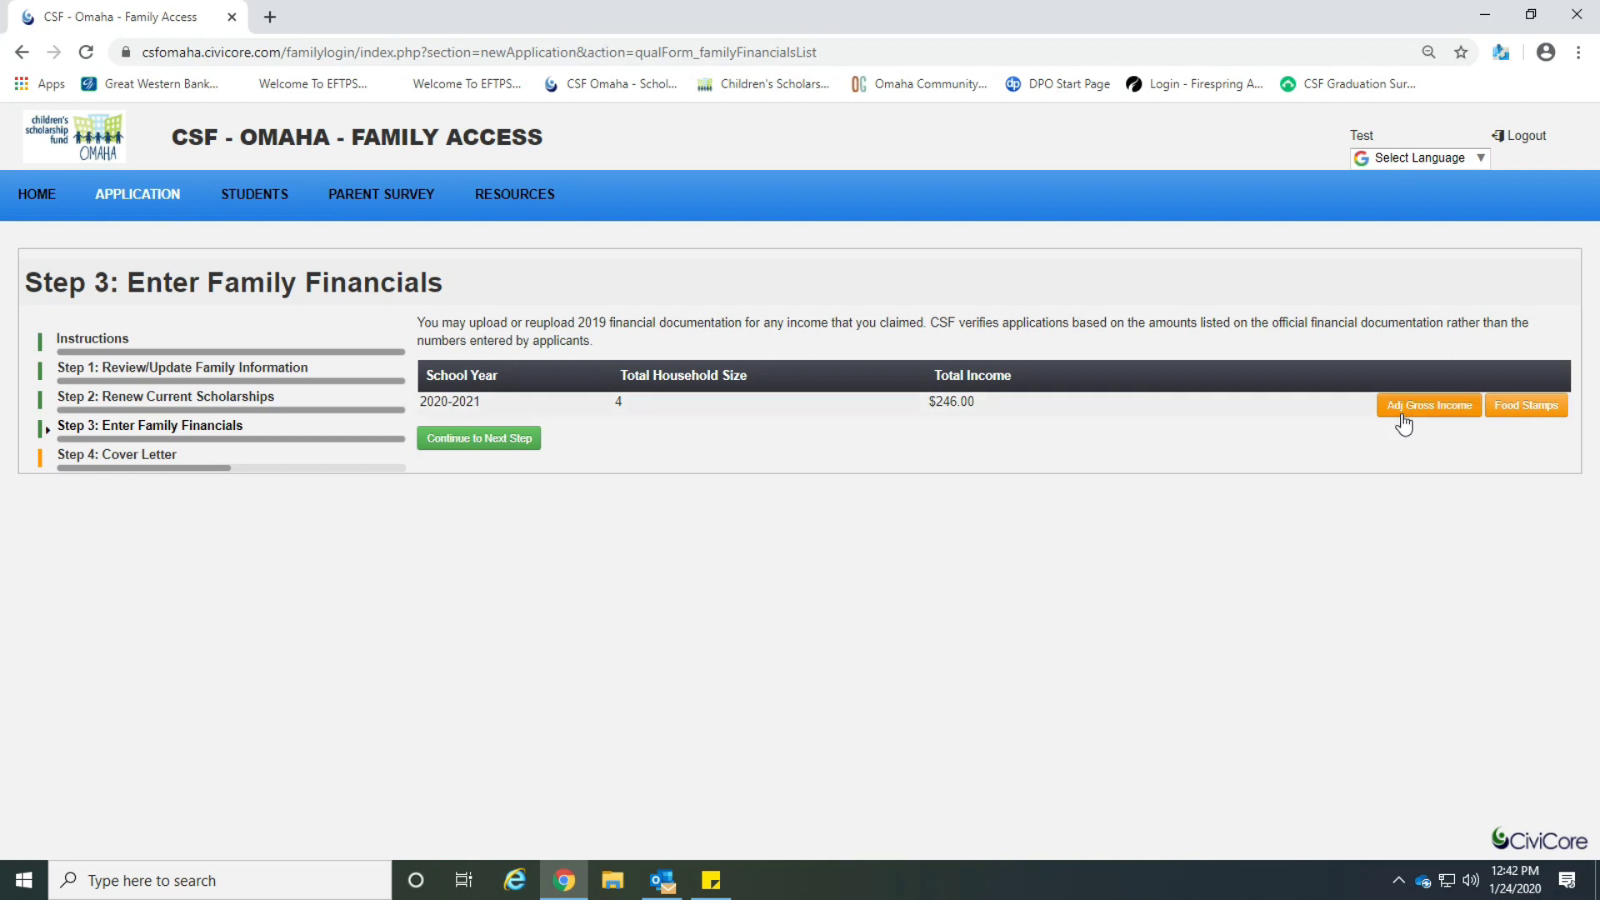
left_click(1522, 419)
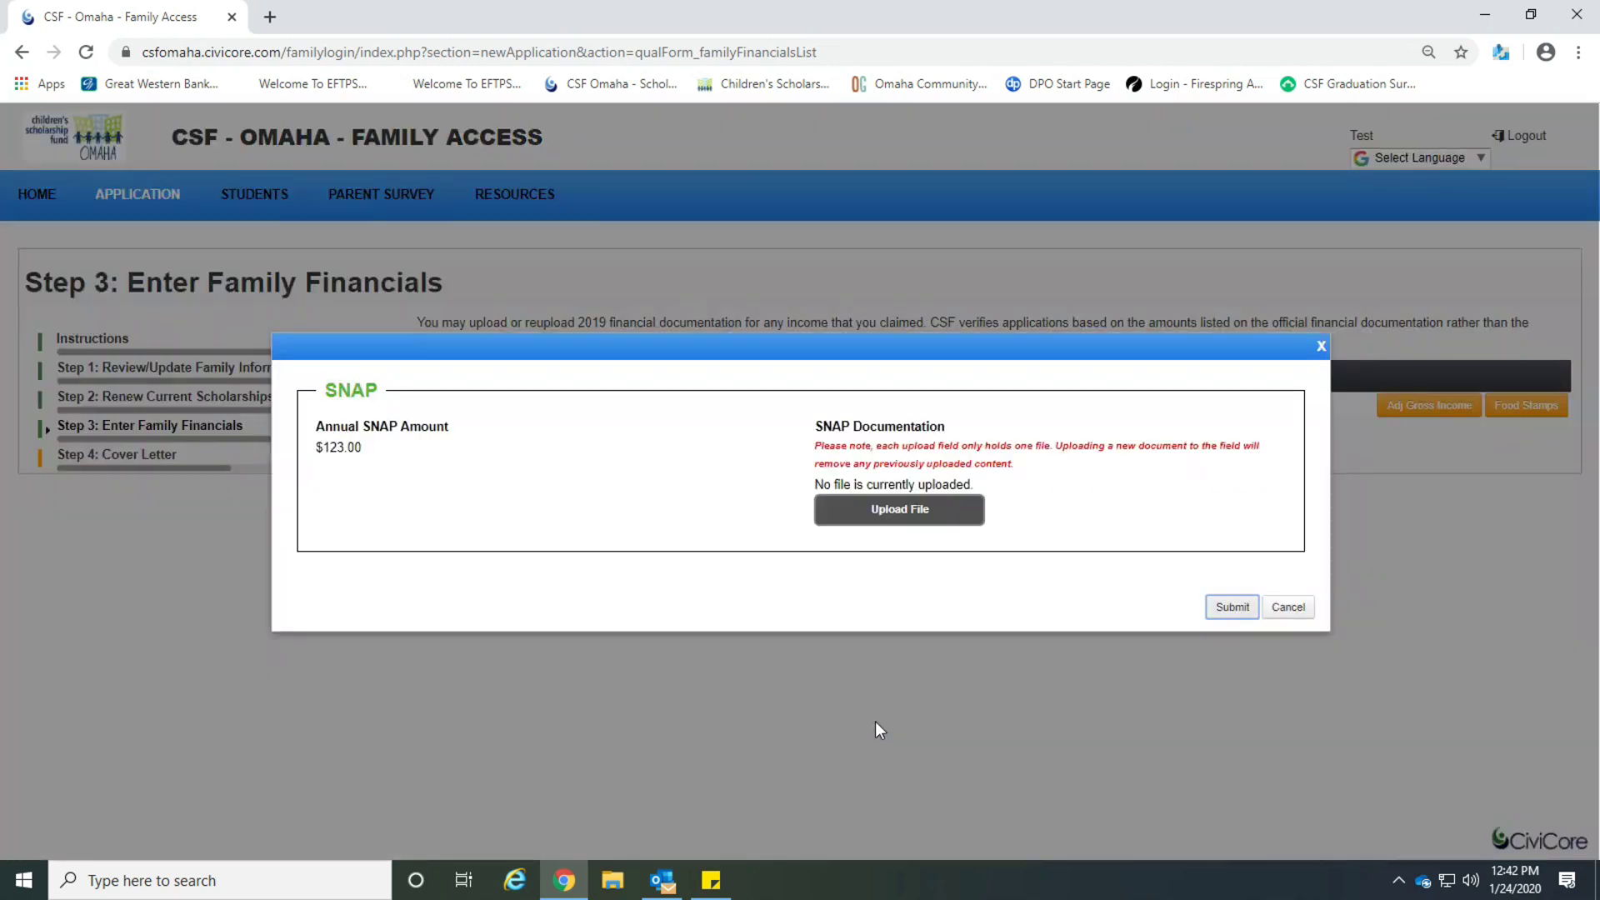
left_click(951, 521)
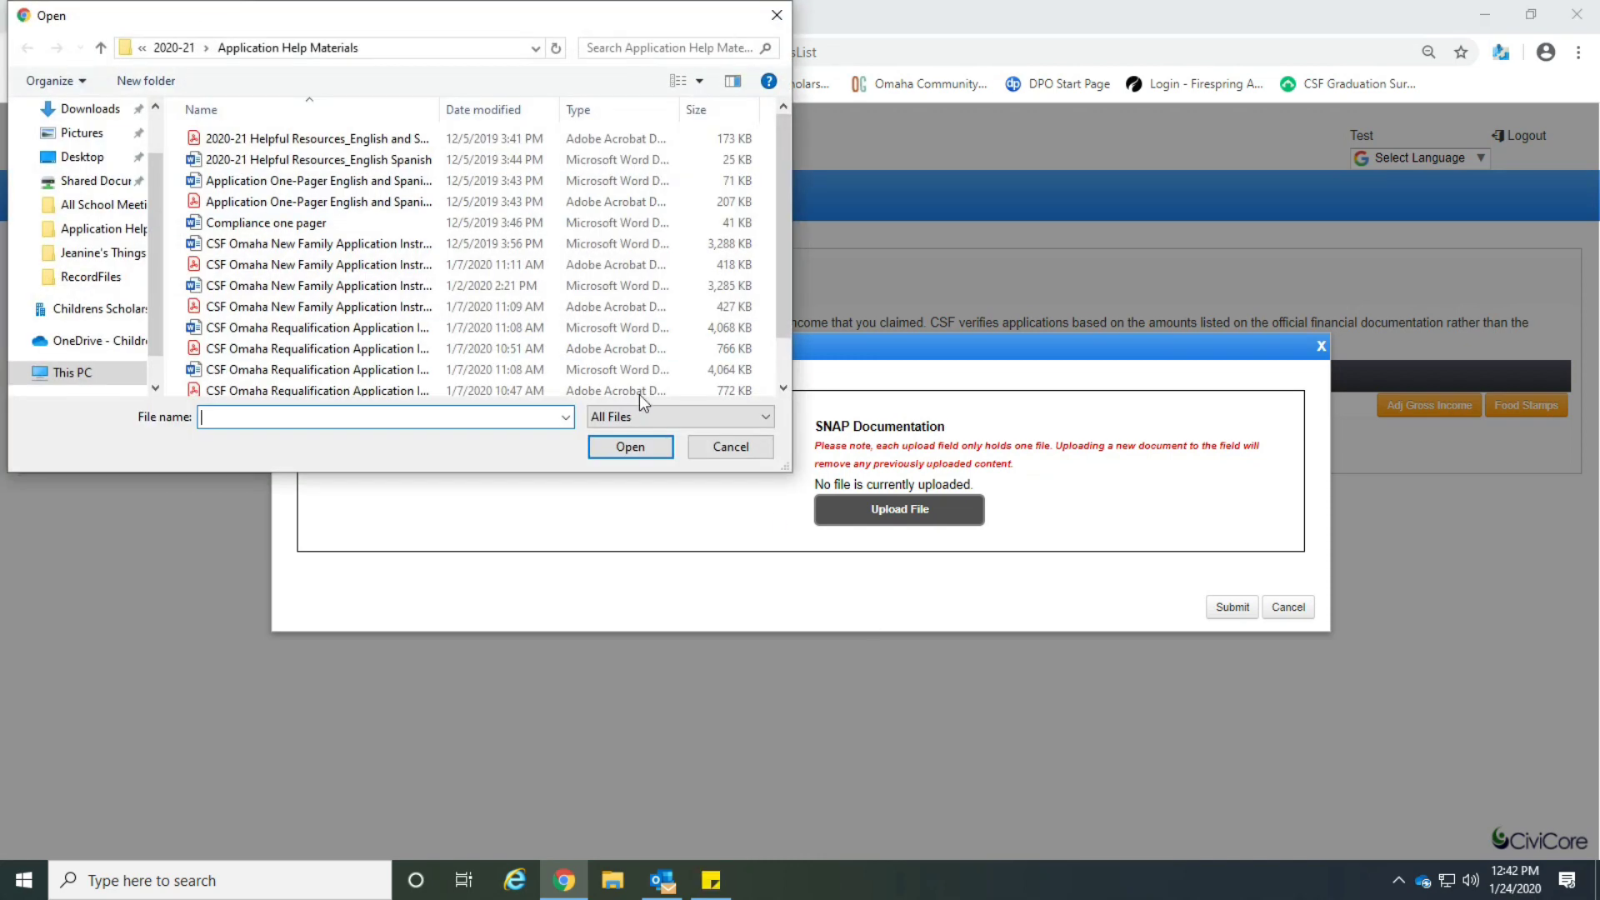
left_click(362, 247)
left_click(641, 454)
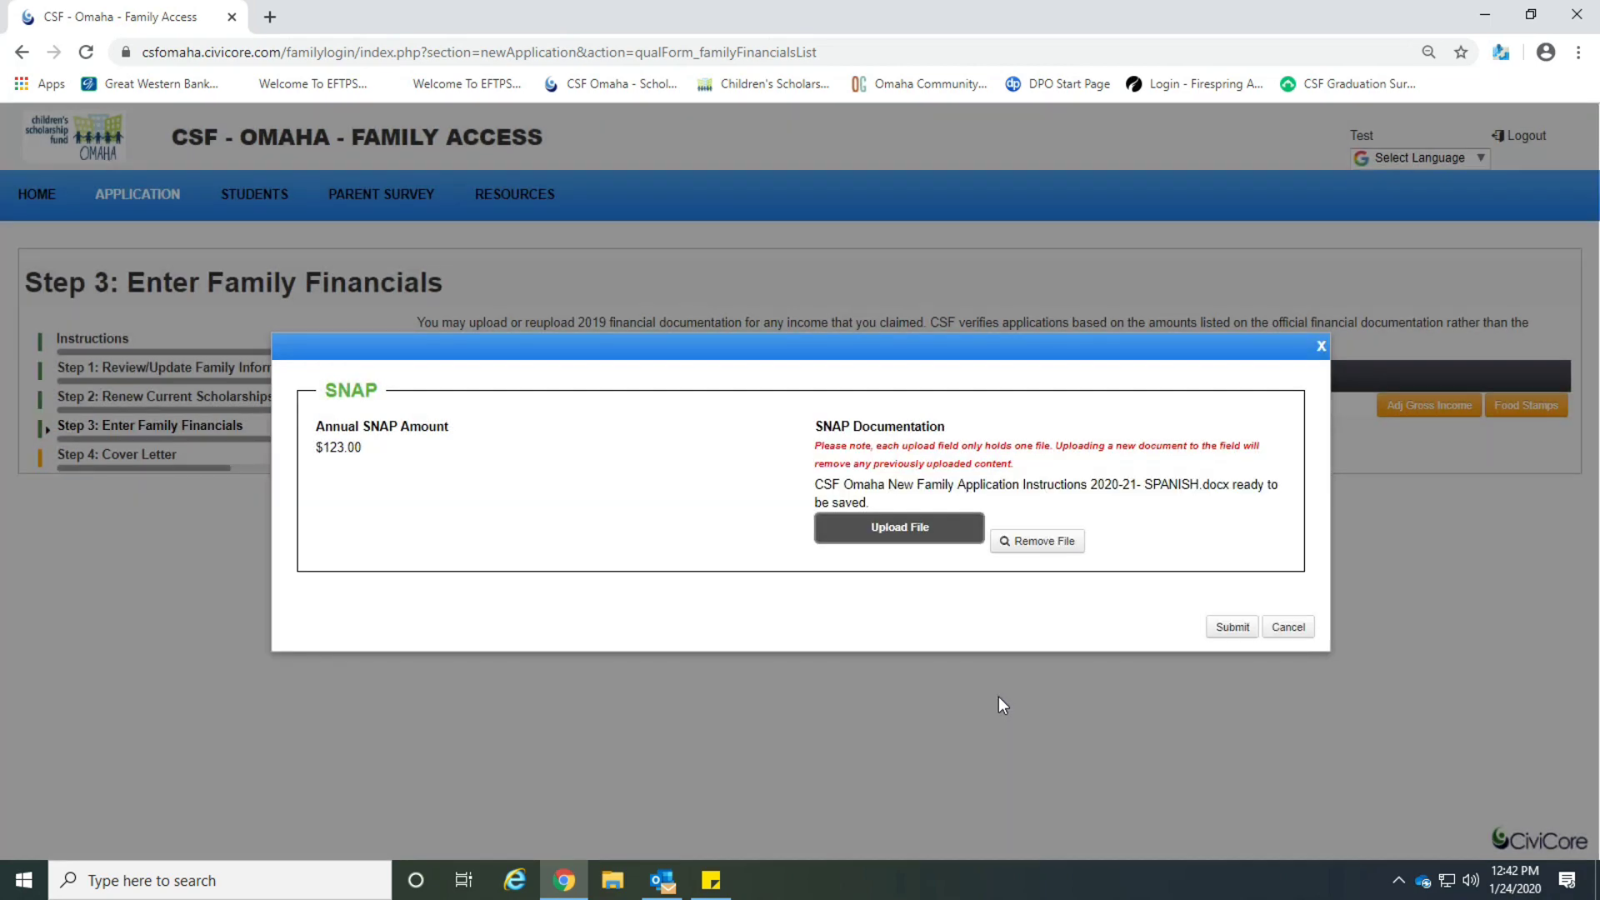
left_click(1231, 628)
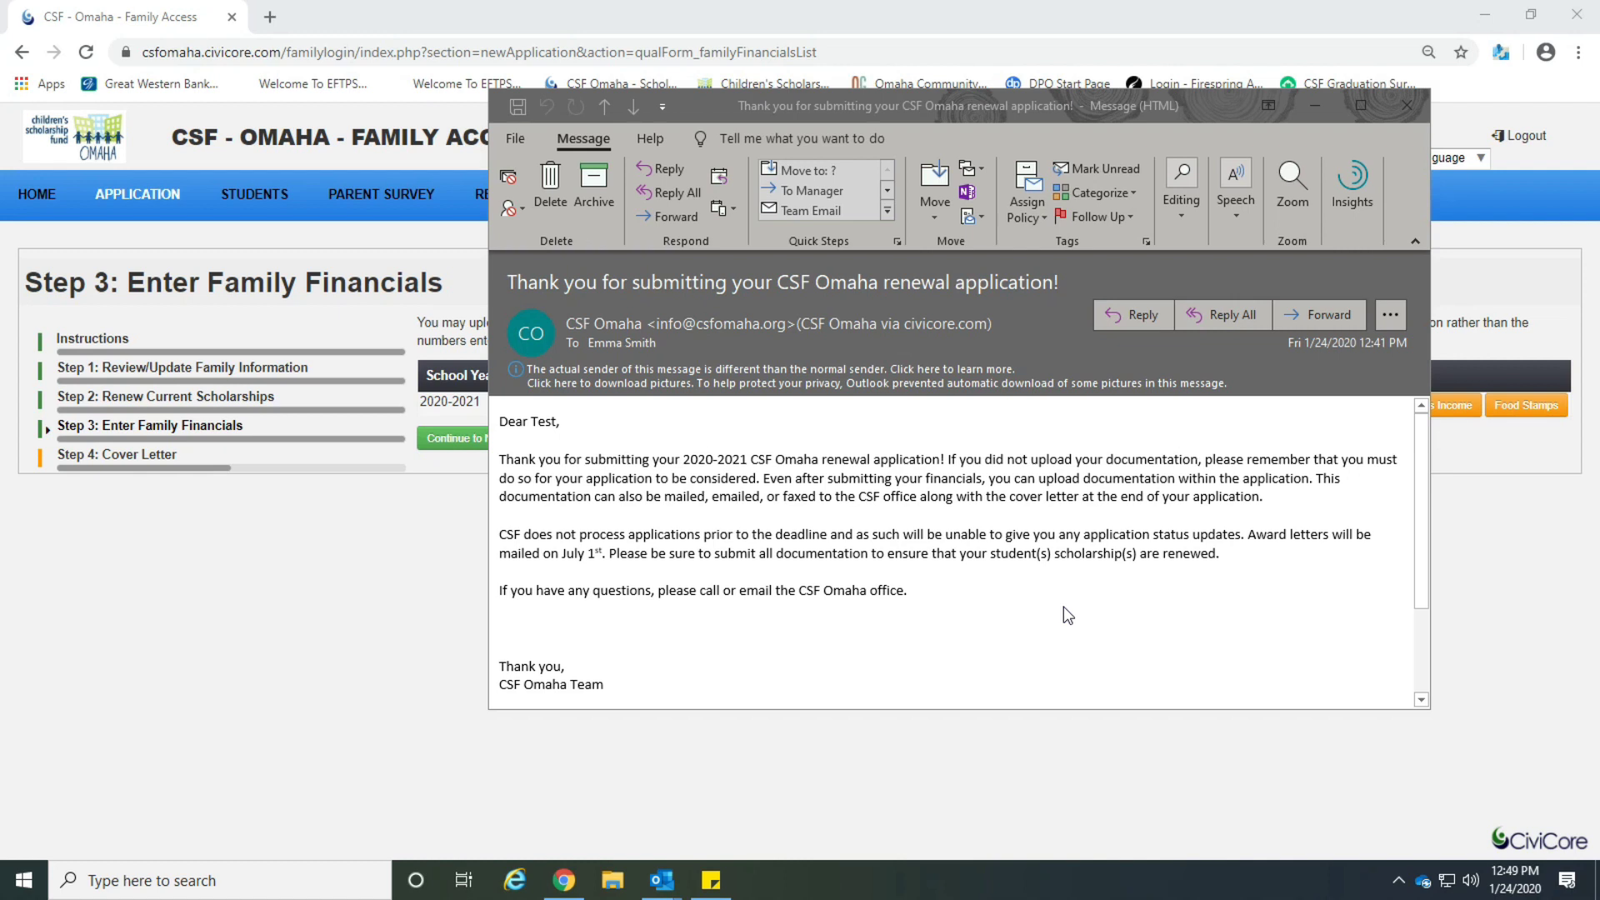
left_click(1408, 106)
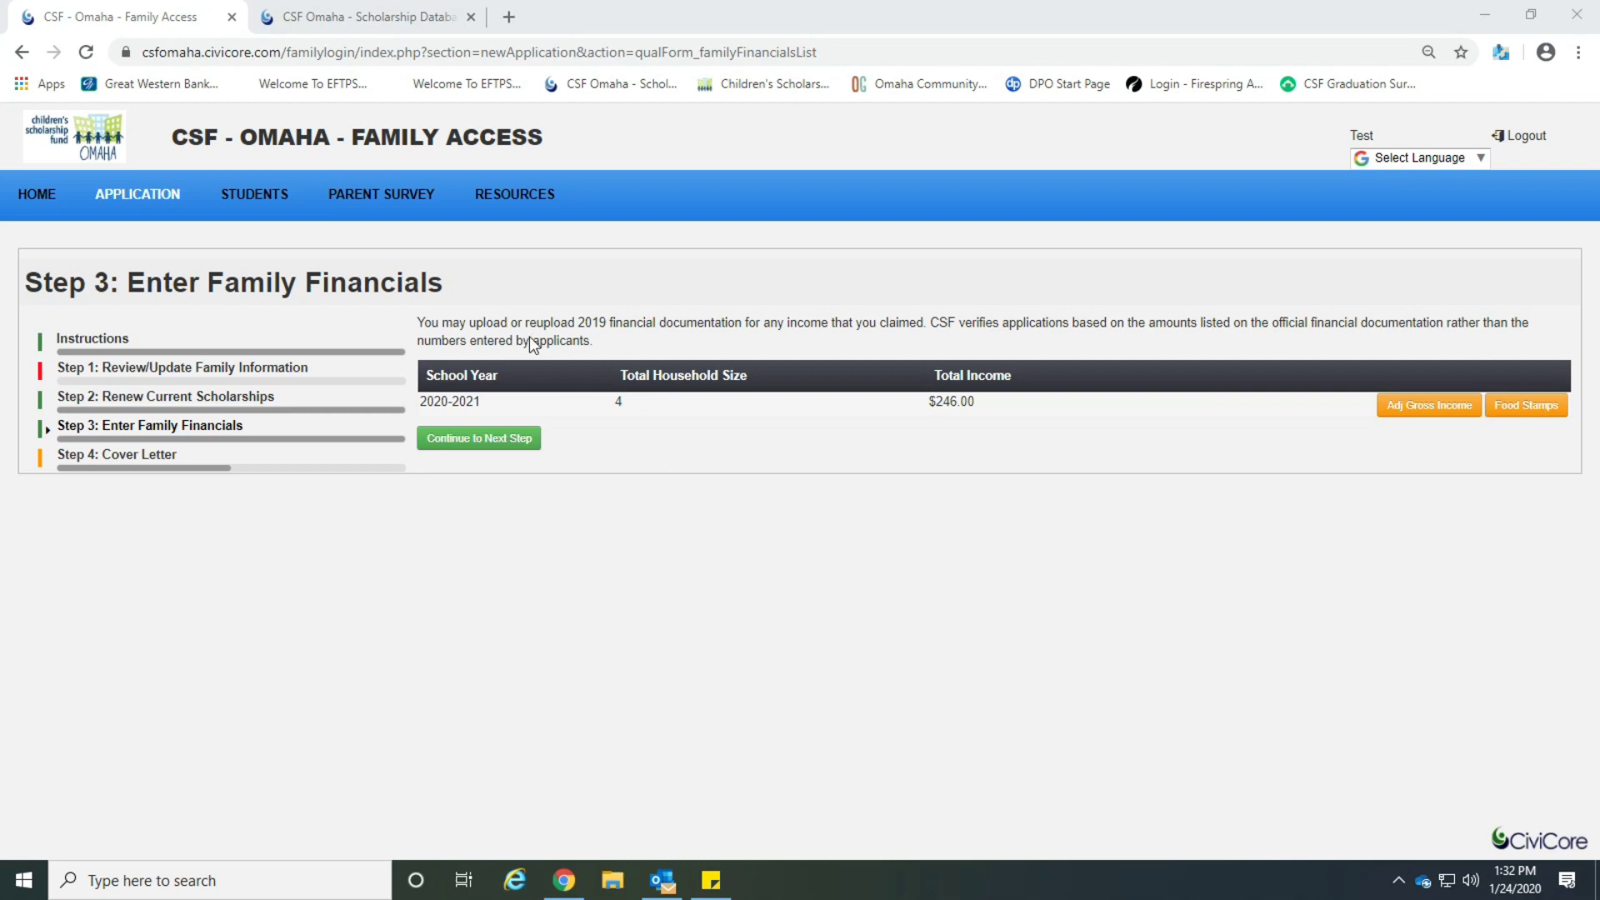
Open the Parent Survey form, look over its questions, and cancel without submitting.
left_click(415, 213)
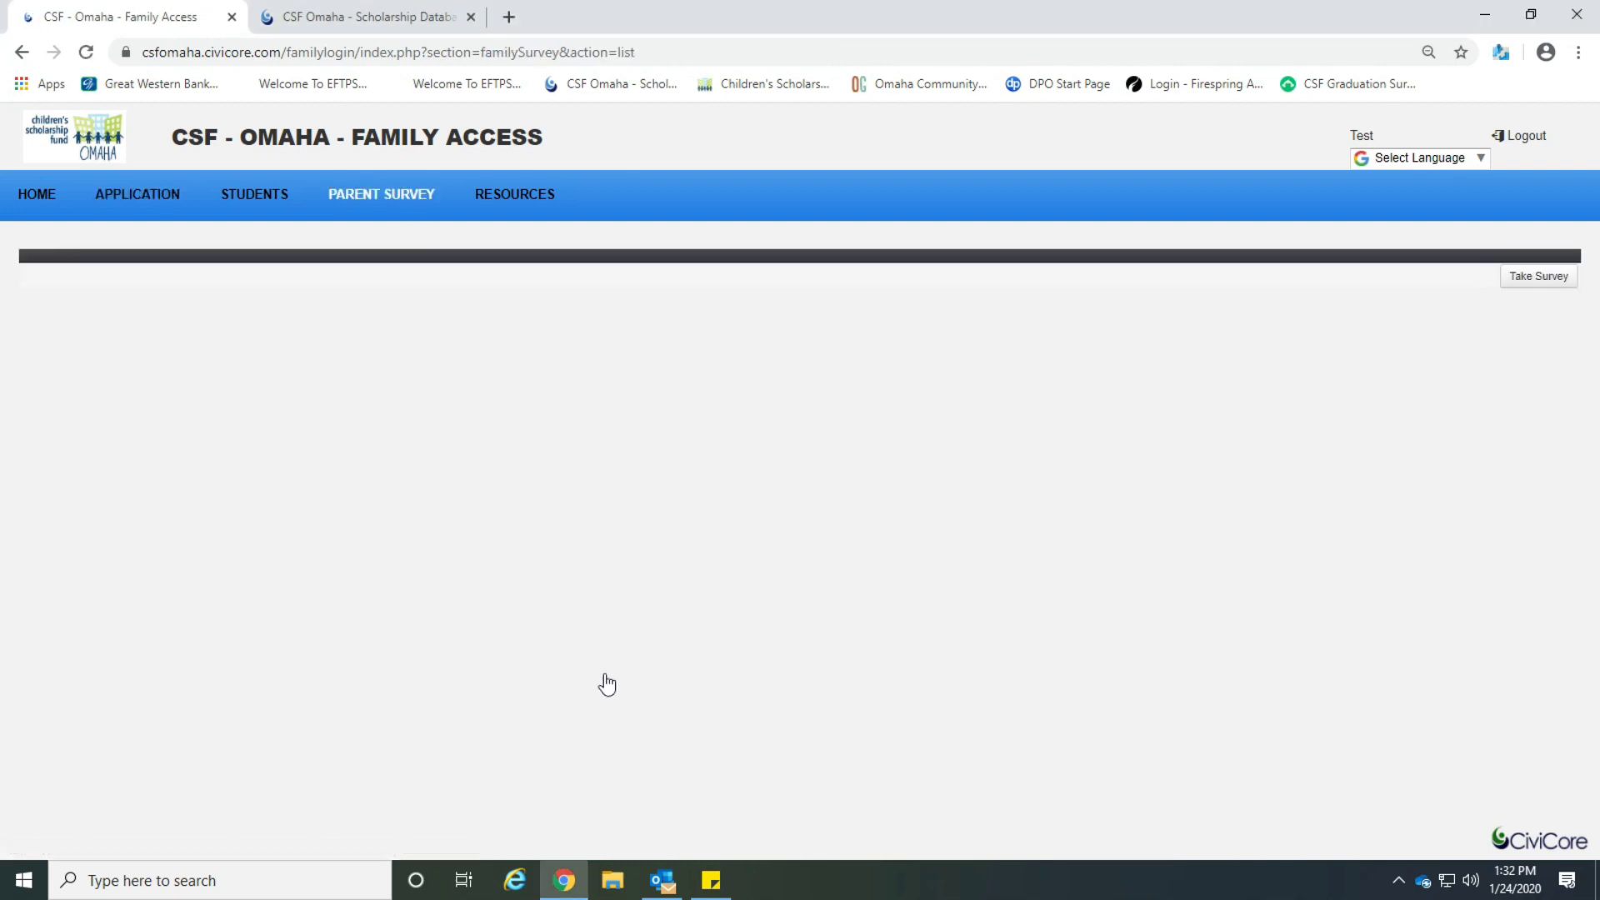
left_click(1521, 282)
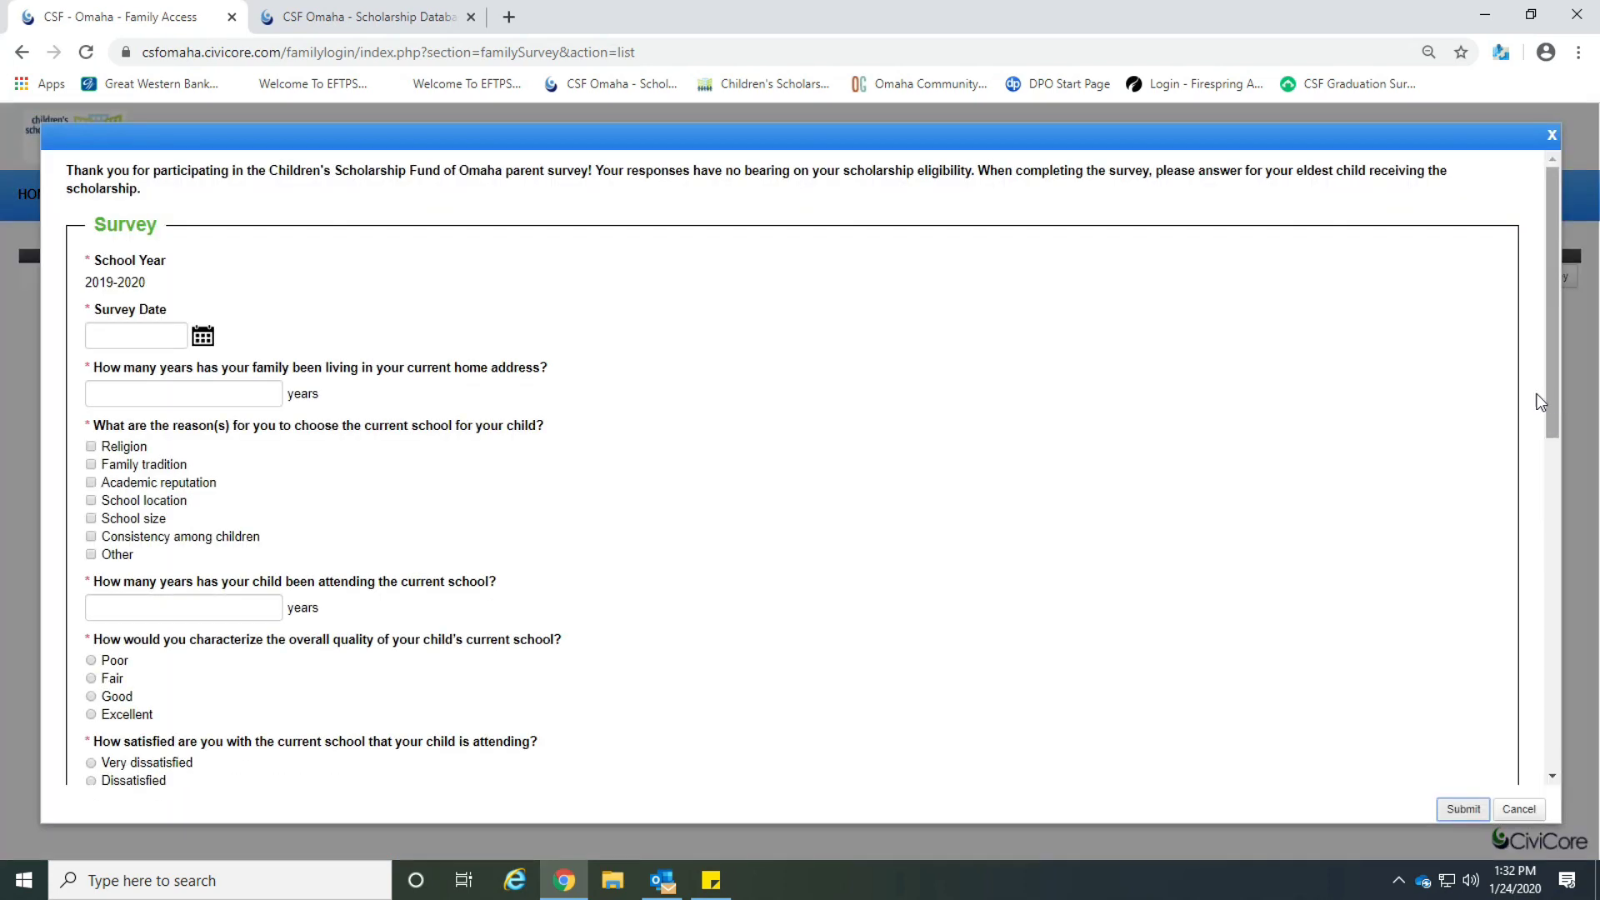
scroll(899, 376, "down", 9)
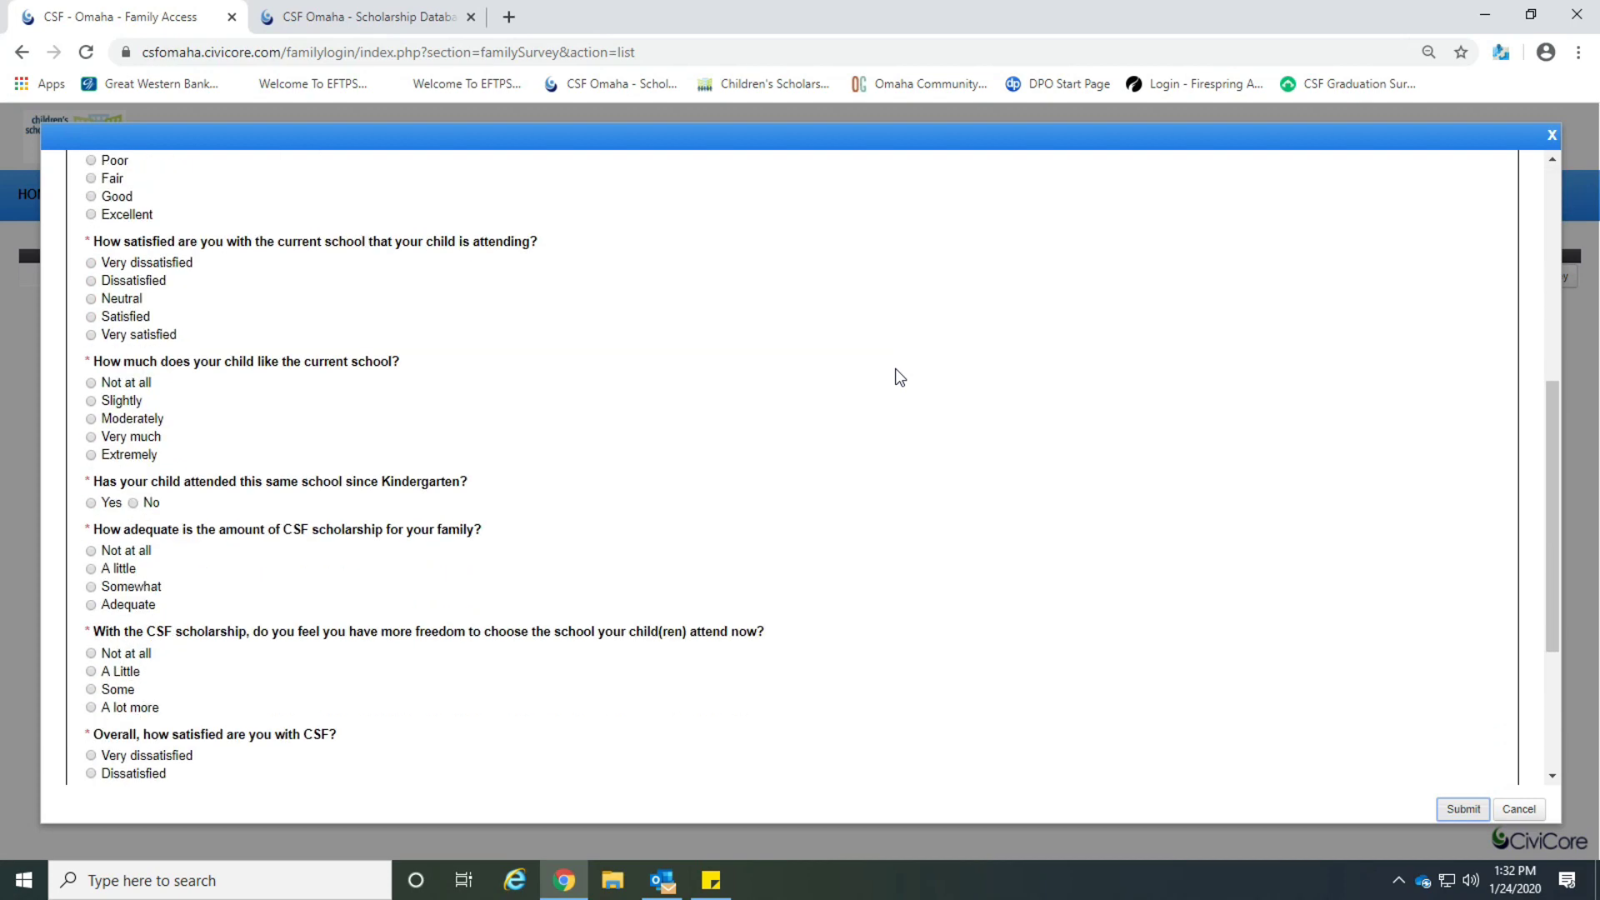
left_click(1518, 809)
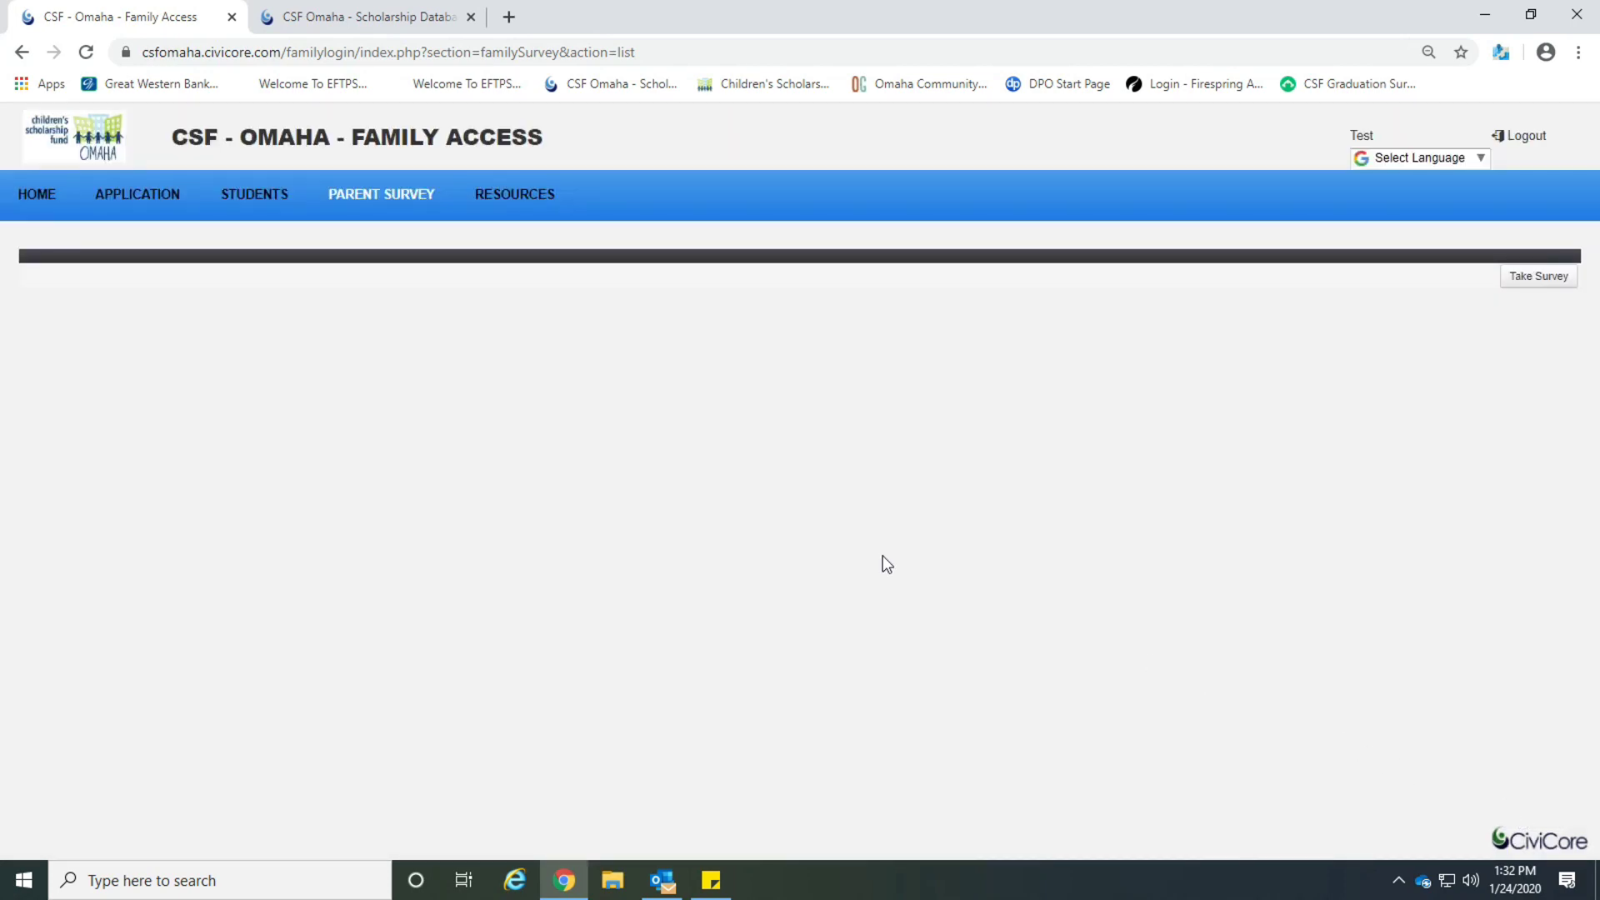